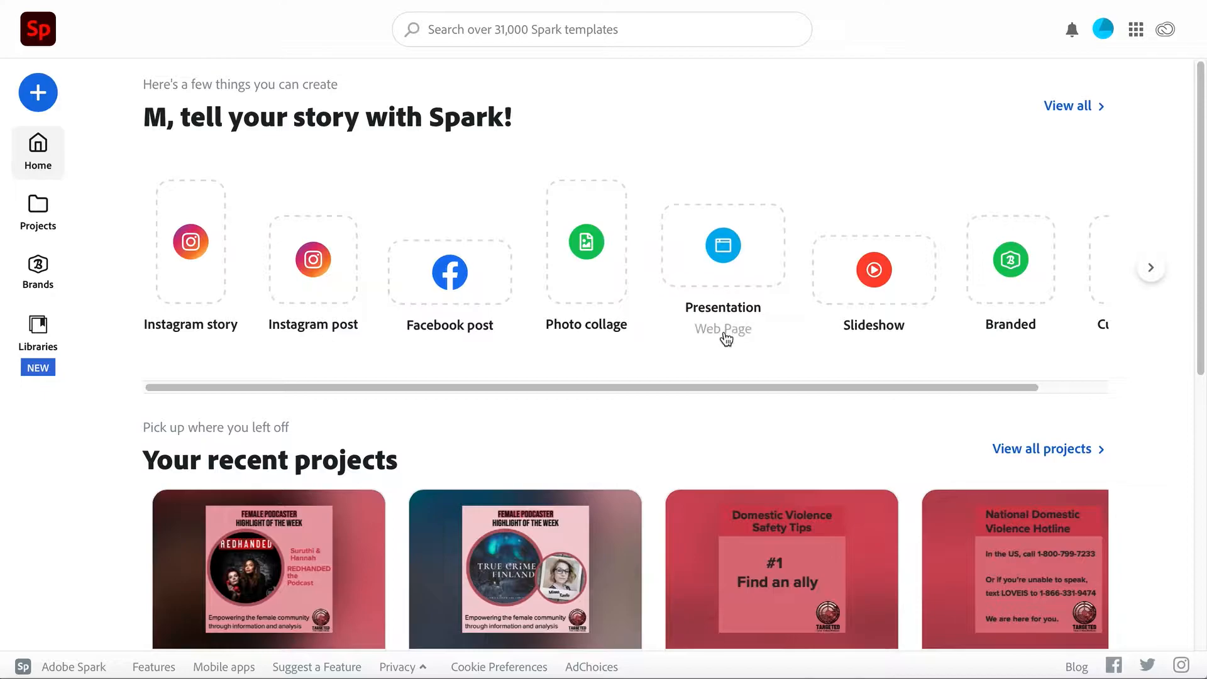
- Create a new presentation web page with the title "AAF Chattanooga" and the subtitle "Campaign Brief"
click(724, 246)
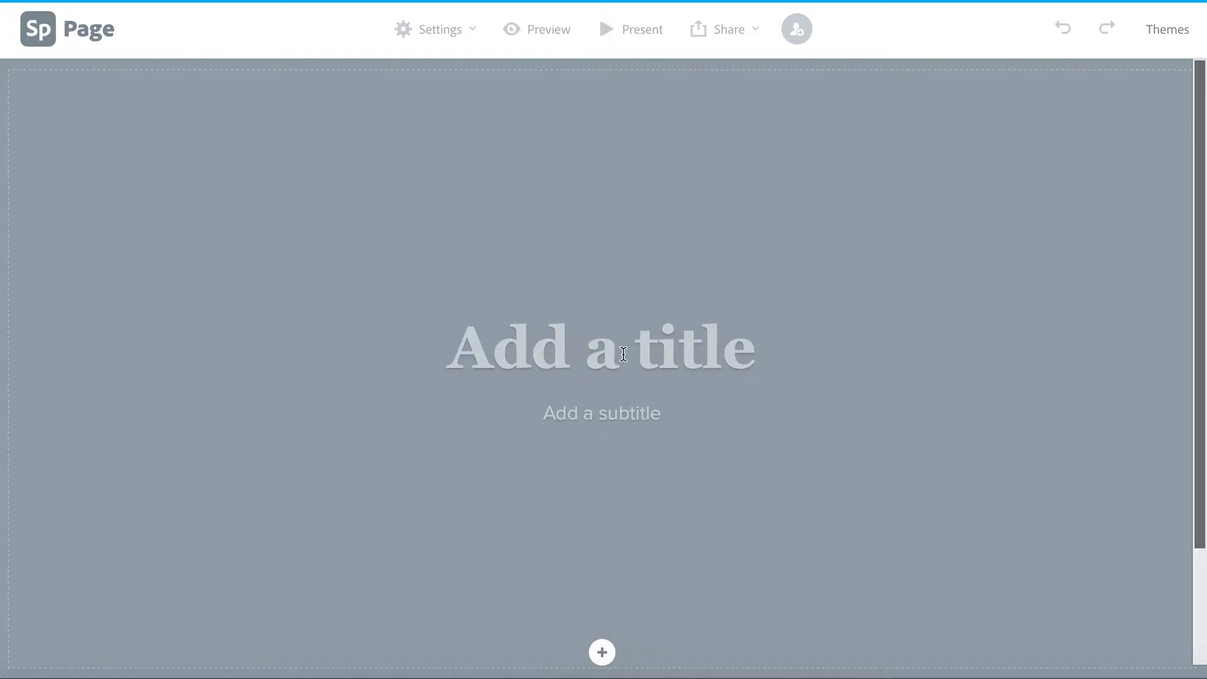
click(698, 356)
text(AAF.)
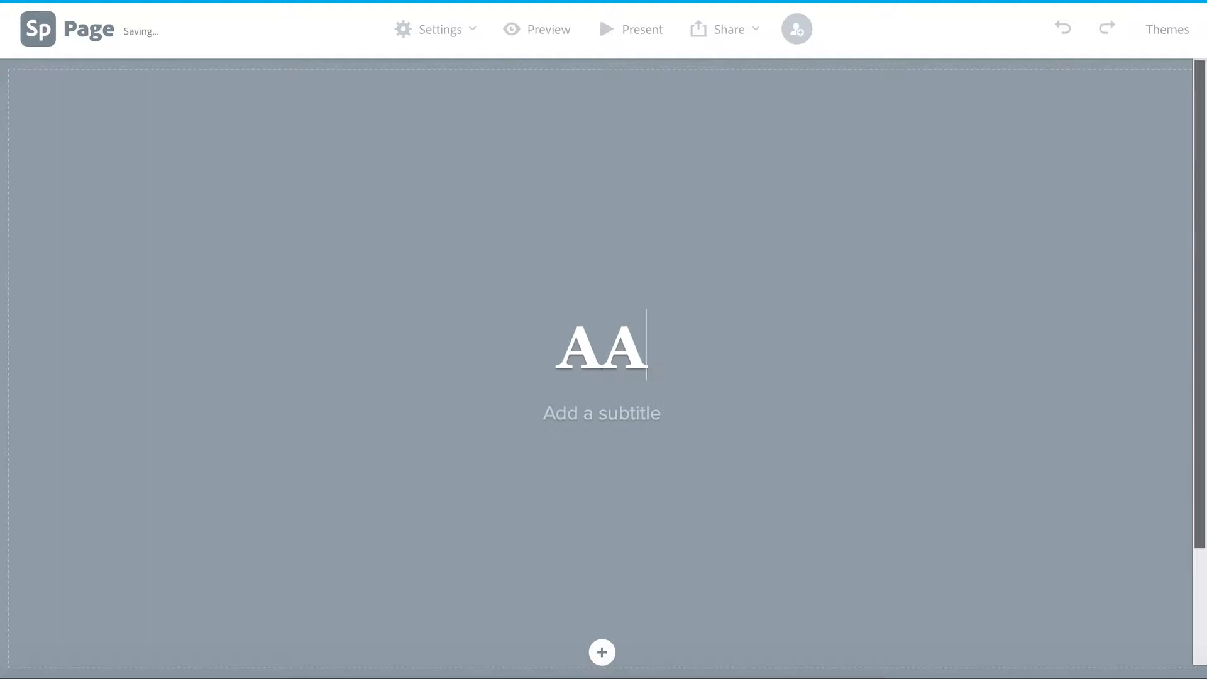
key(BackSpace)
text(Chattanooga)
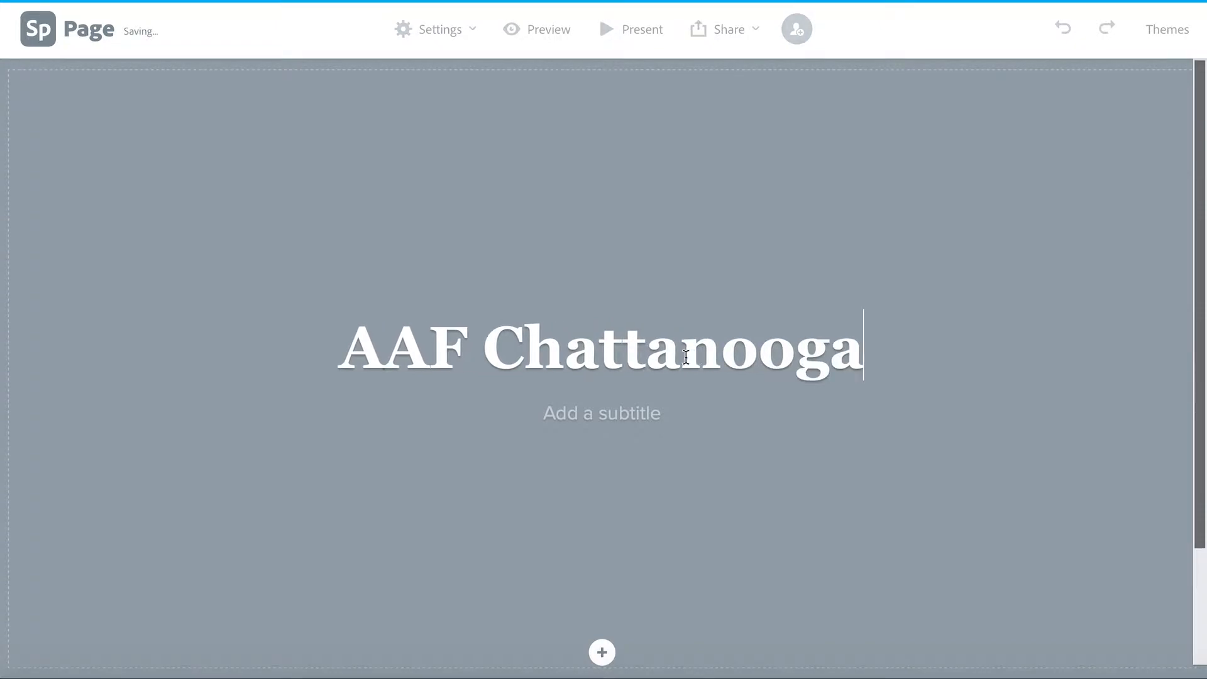
click(587, 411)
text(Campai)
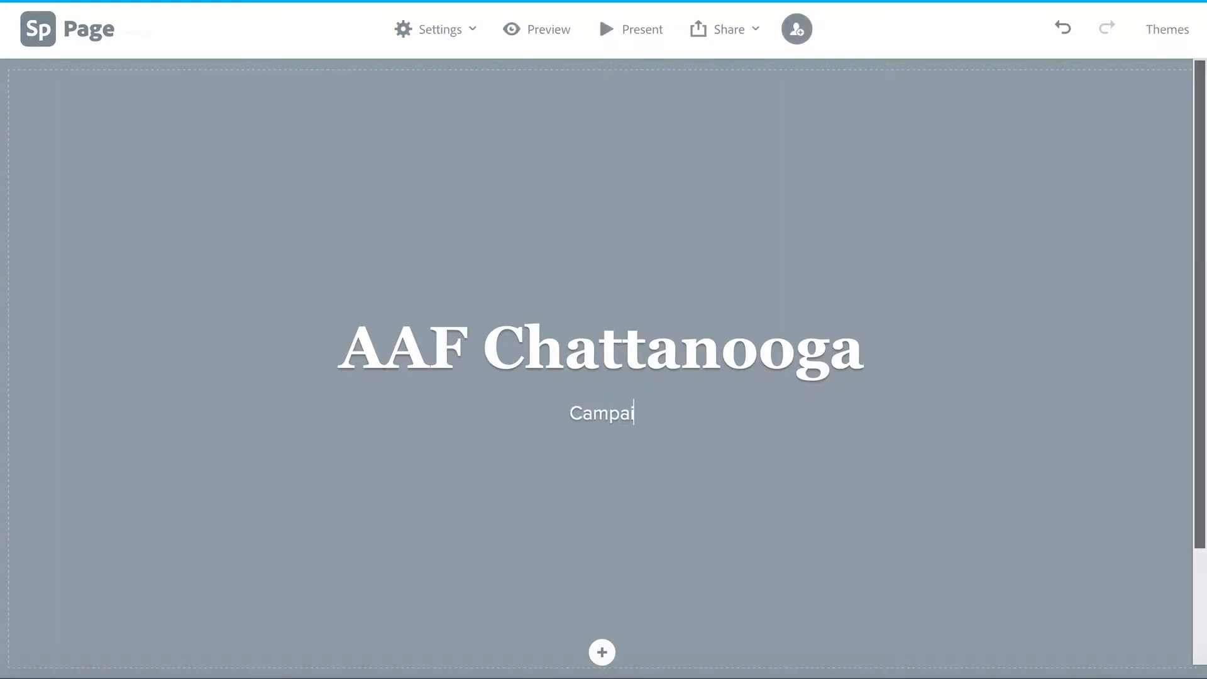
text(gn Brief)
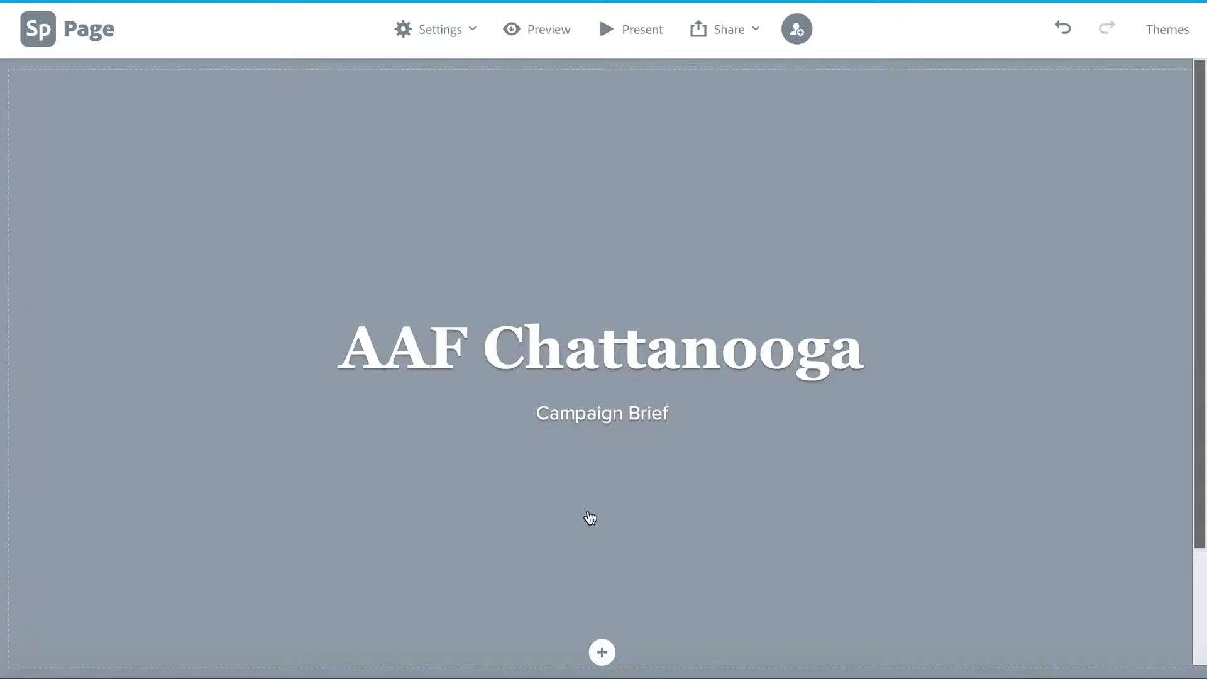
- Upload Unifying Voice Banner.jpeg from Downloads as the background photo of the title section
click(602, 654)
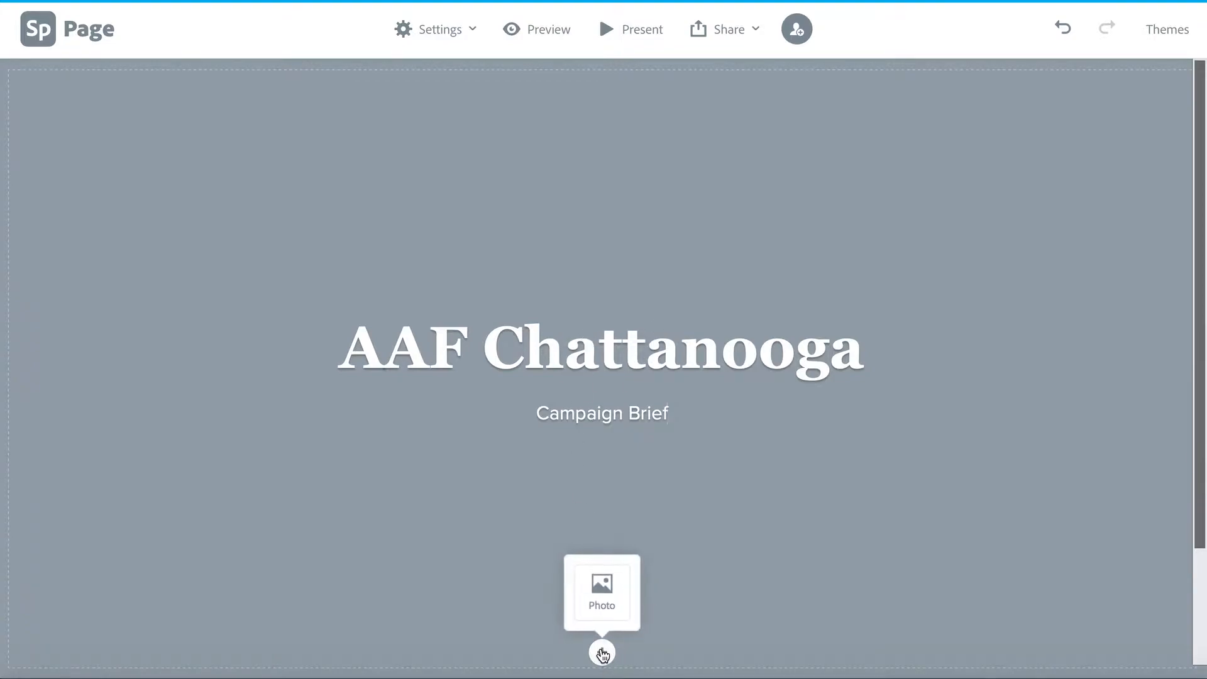
scroll(602, 656, down, 2)
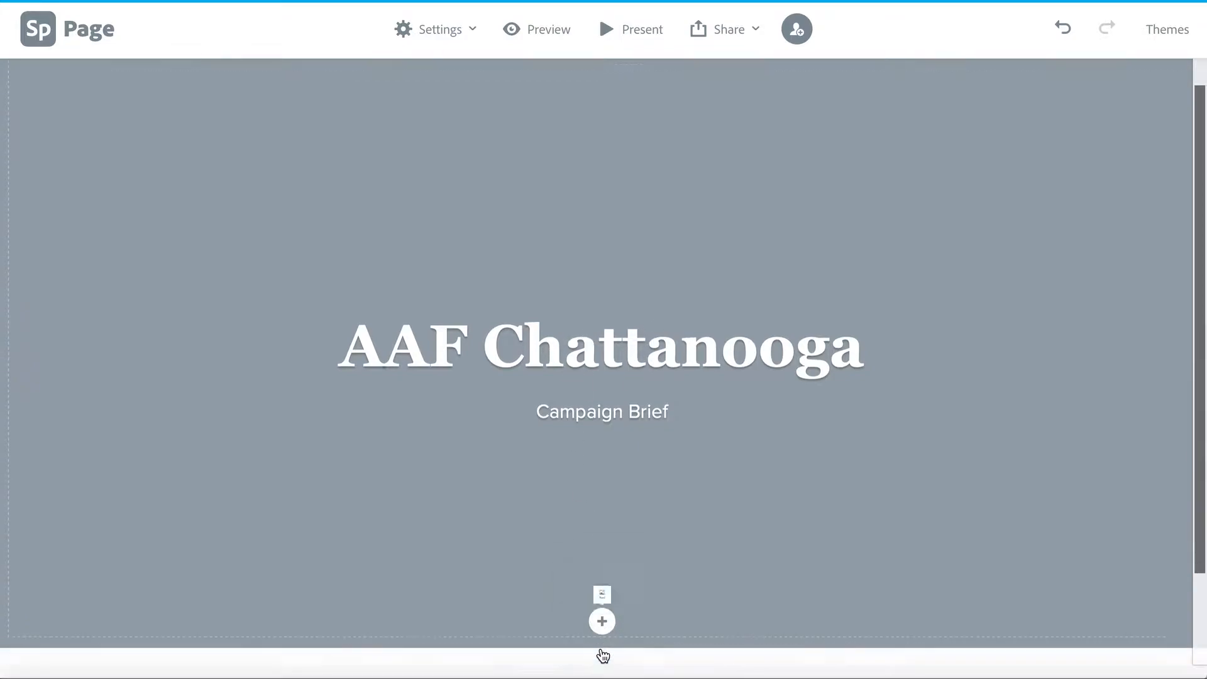
click(603, 616)
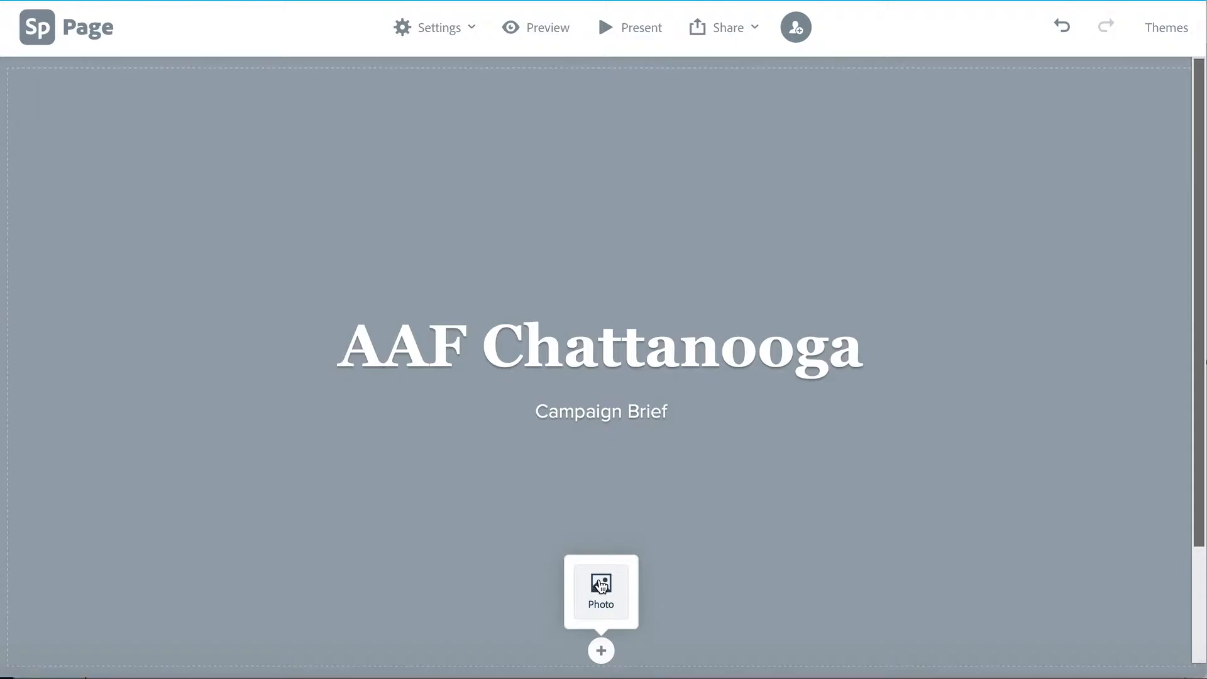
click(601, 585)
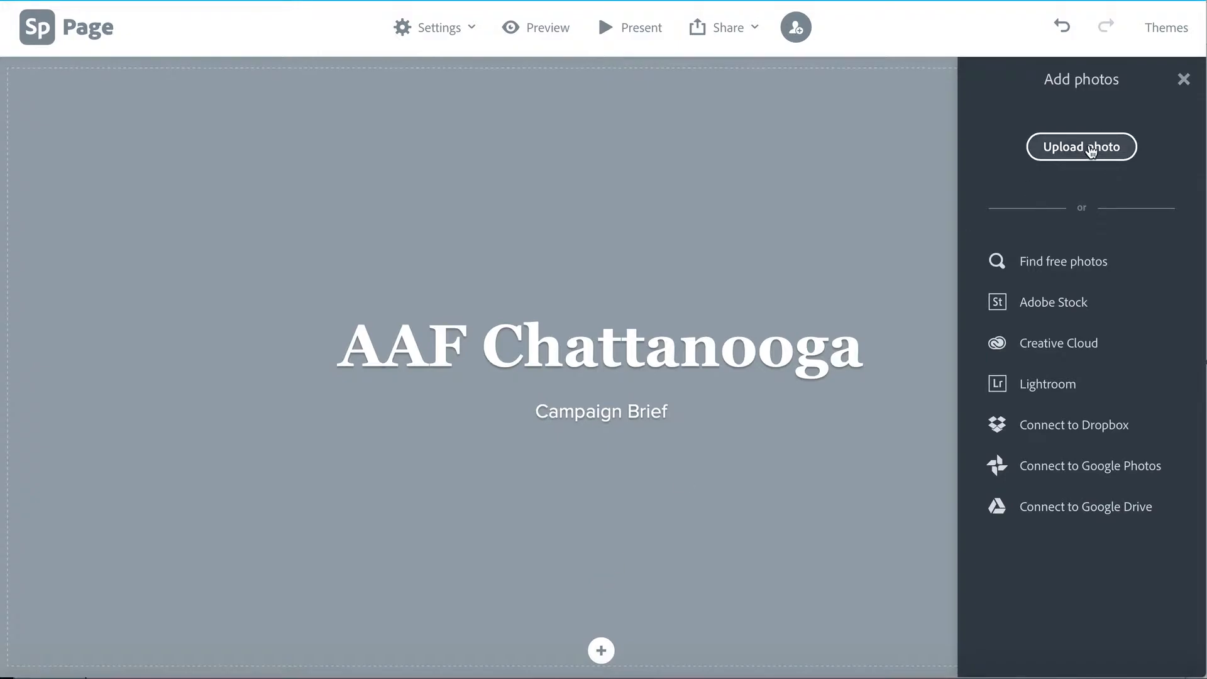
click(1090, 149)
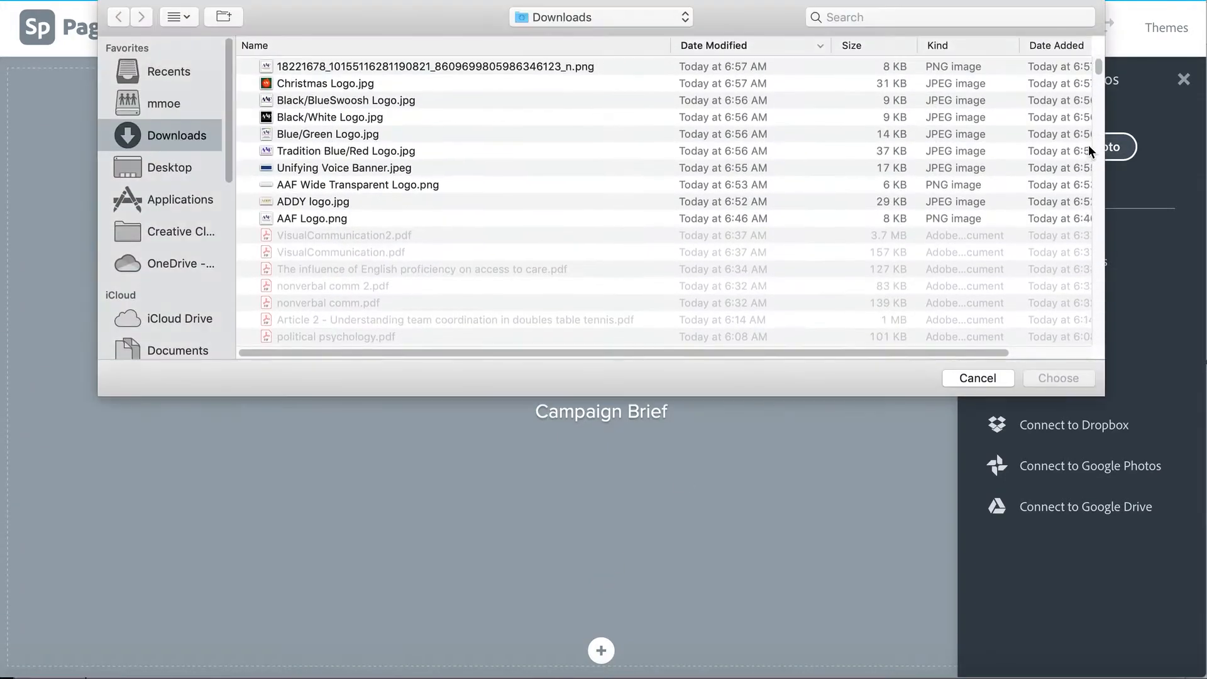
double_click(295, 167)
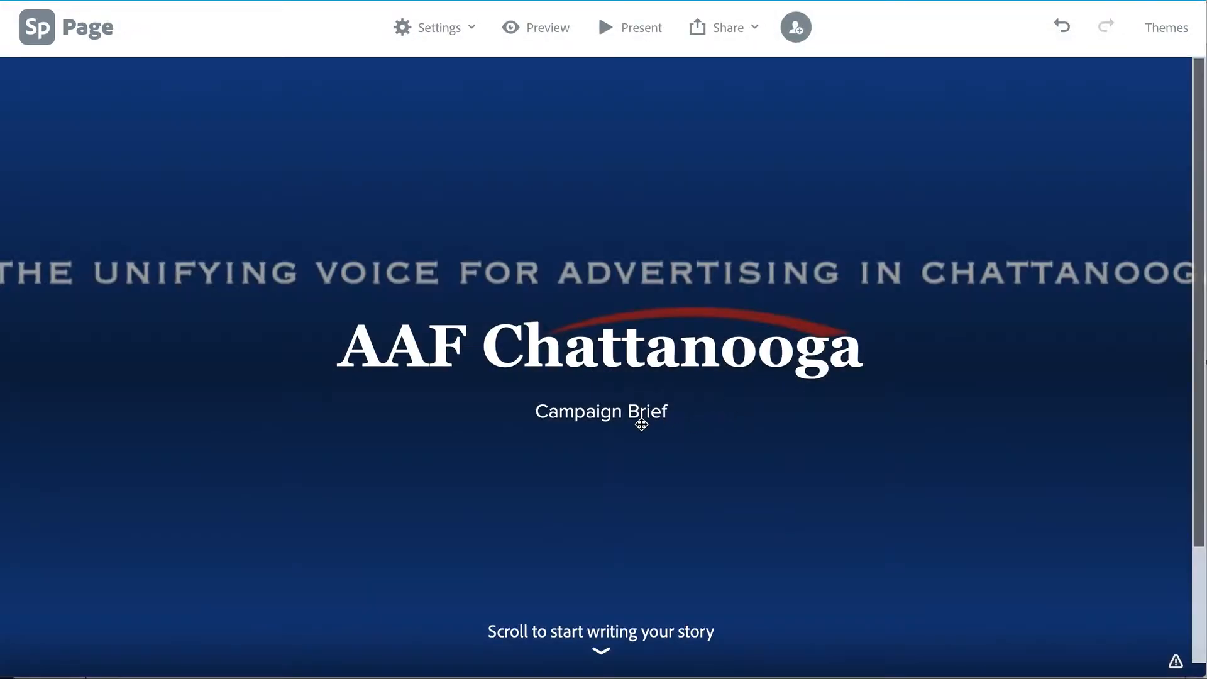
- Add a text section below the title banner reading "Situation Analysis"
scroll(640, 423, down, 2)
scroll(641, 424, down, 2)
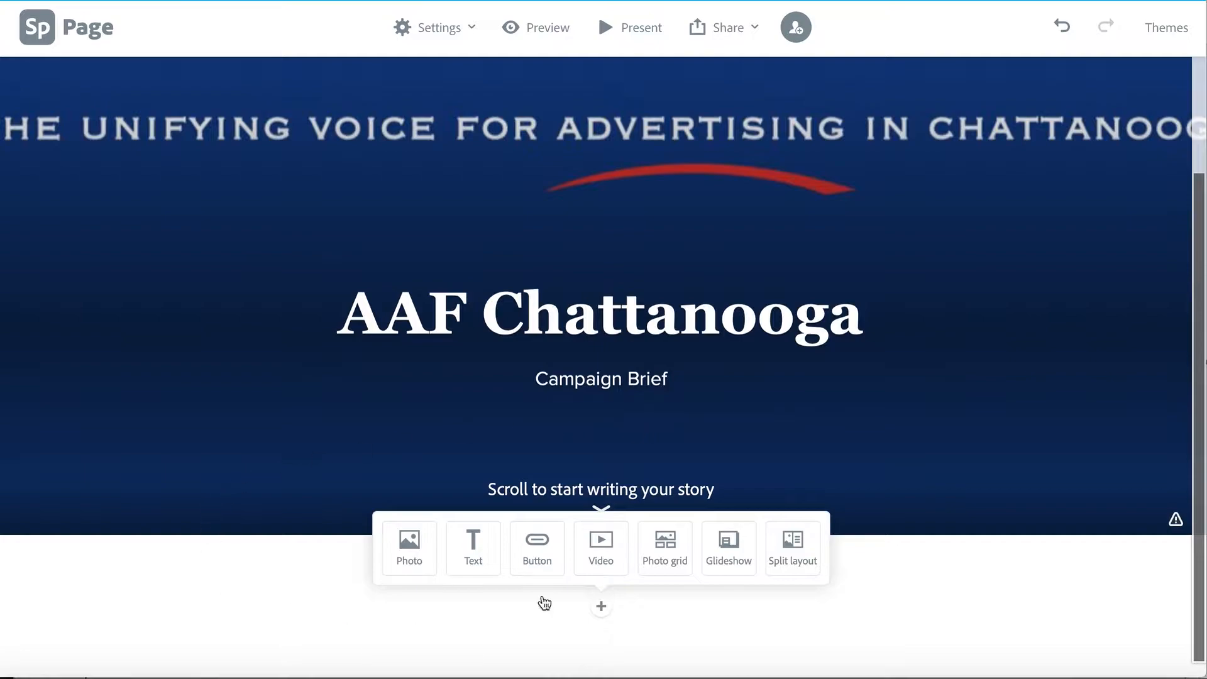
click(474, 541)
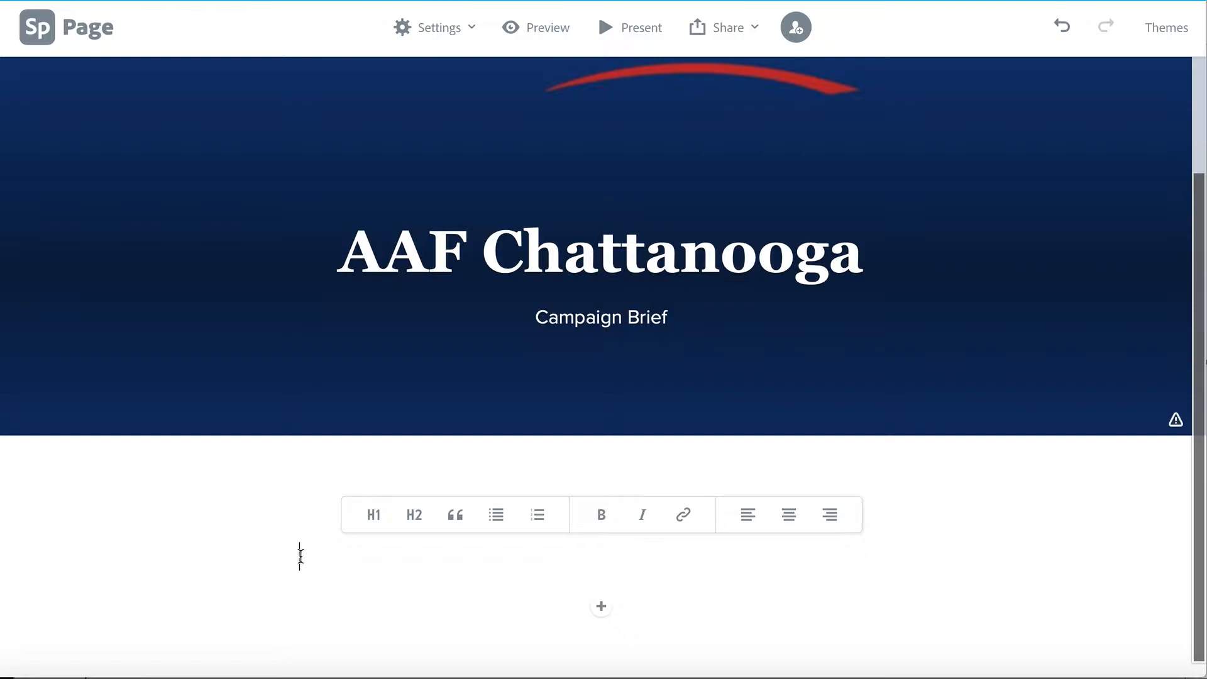
text(Si)
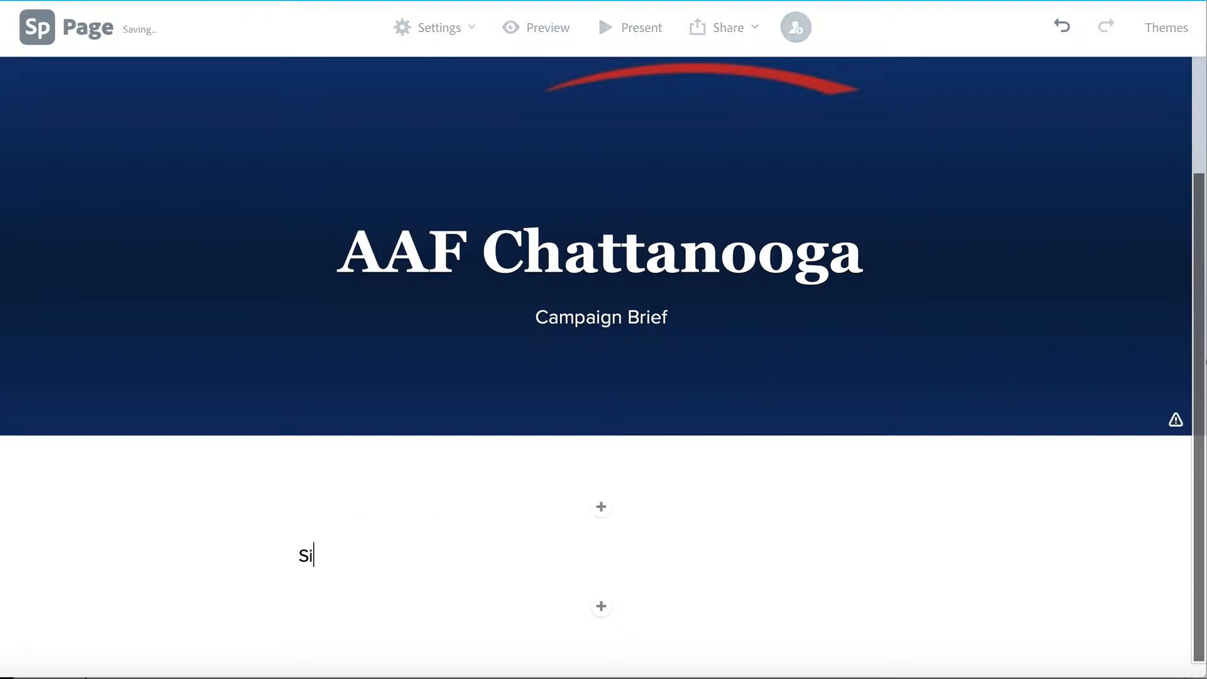
text(tuation Analysis)
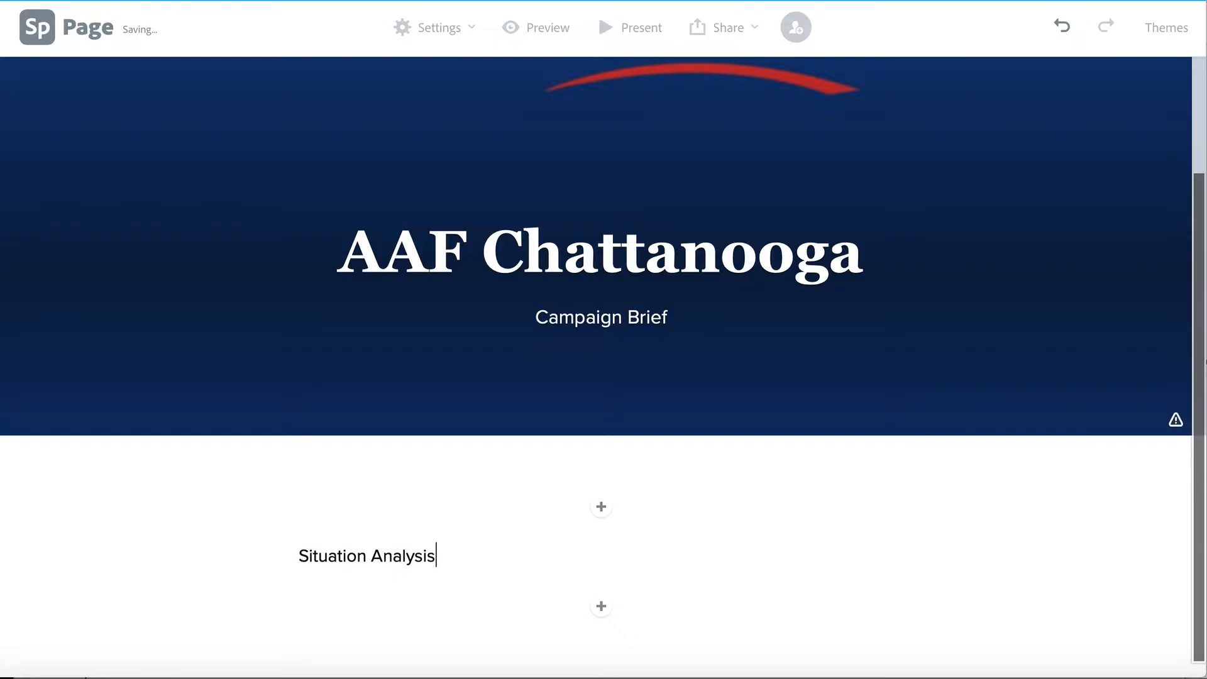
key(Return)
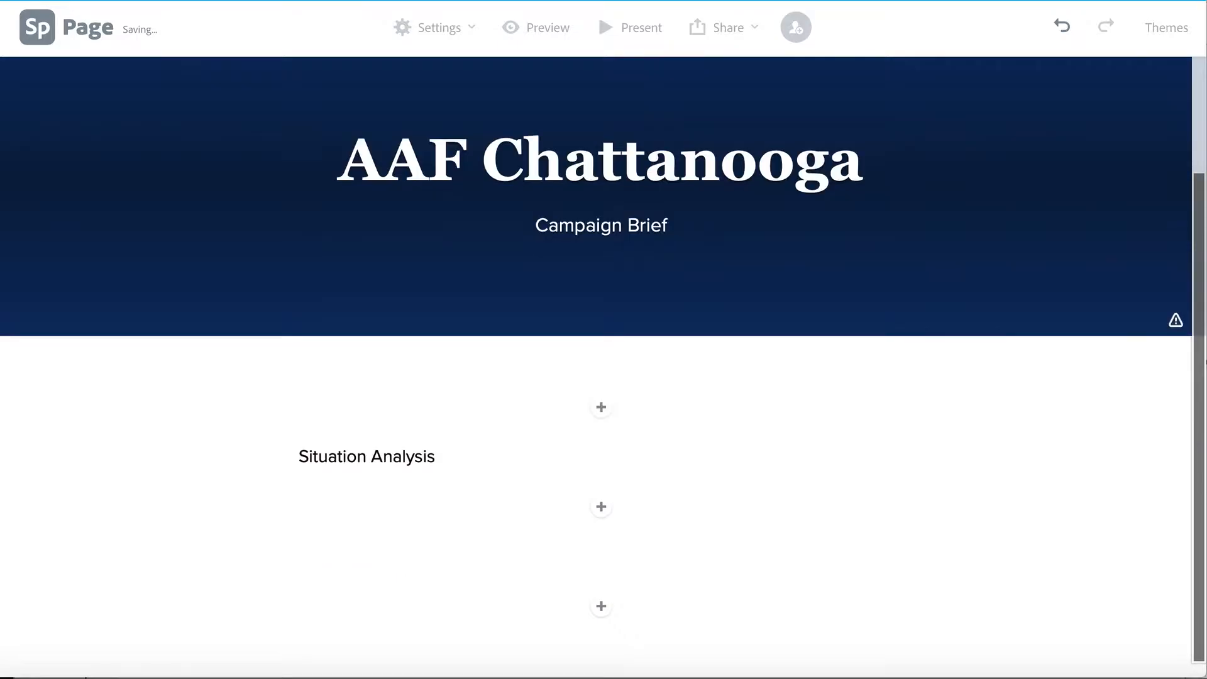
key(BackSpace)
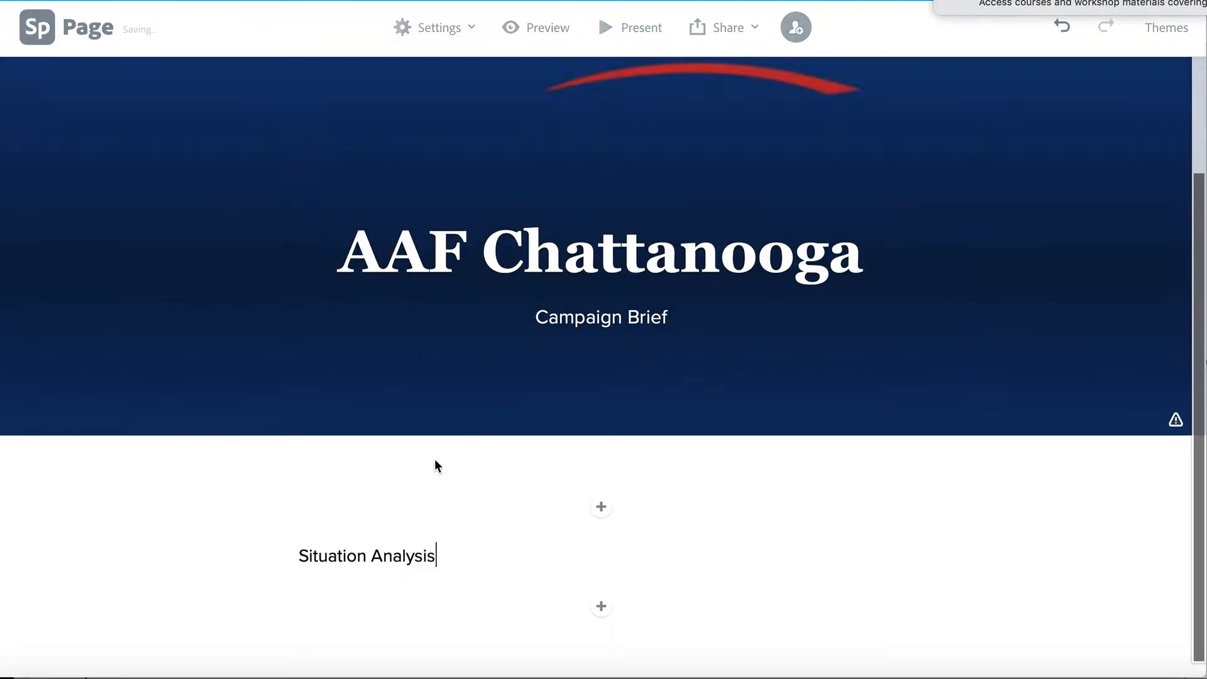
click(437, 556)
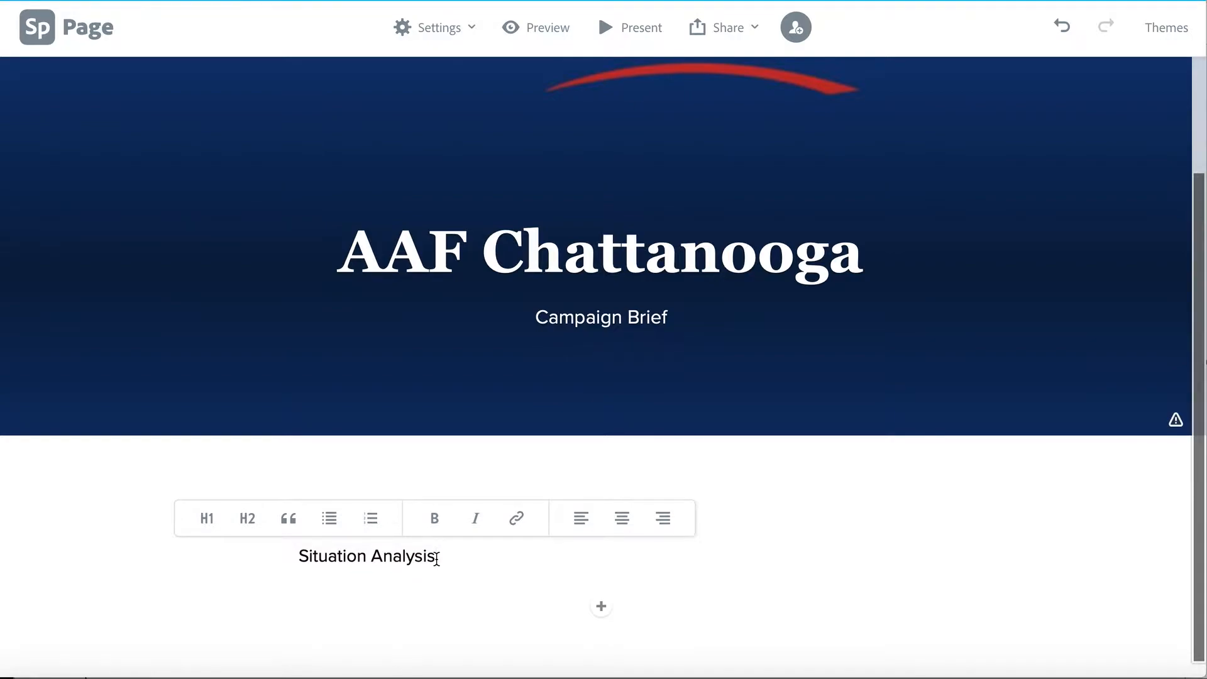
key(Return)
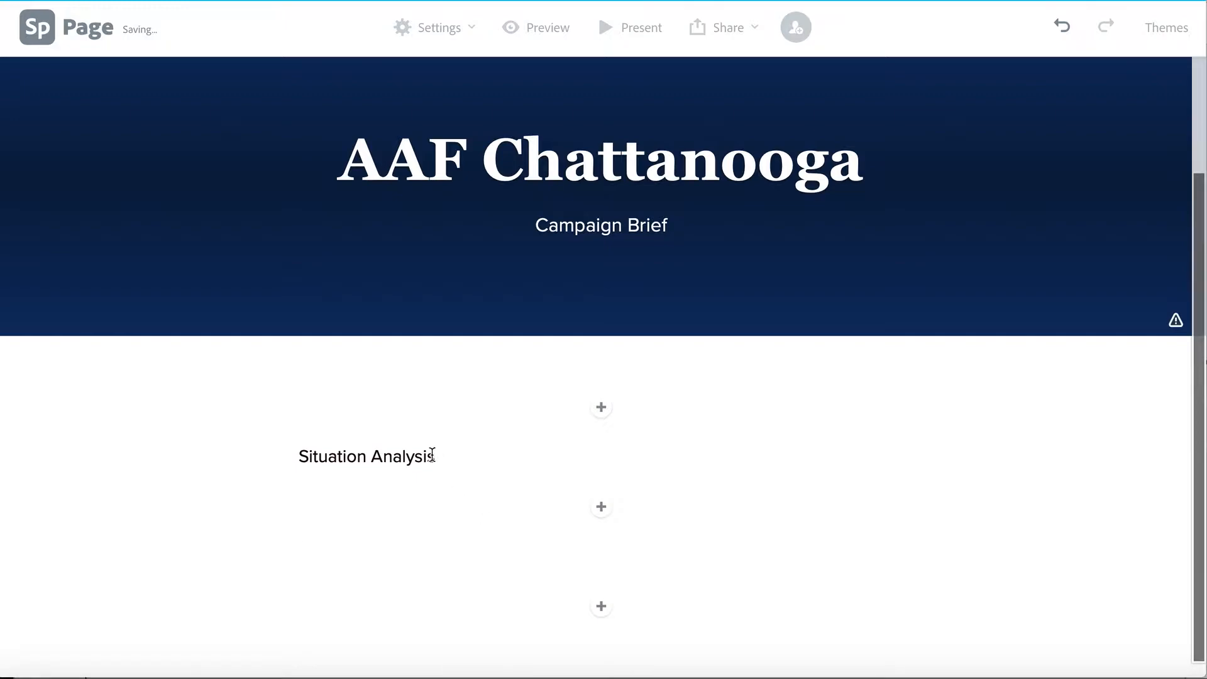
key(BackSpace)
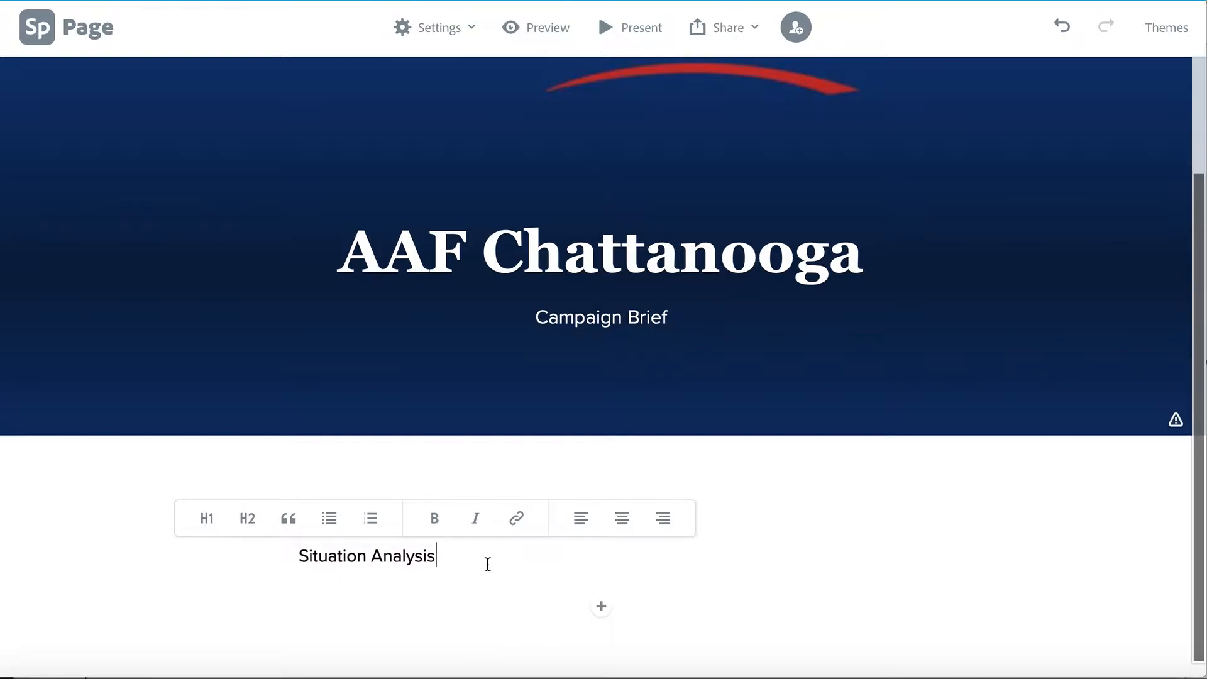
- Switch to Microsoft Word and copy the two ASSIGNMENT paragraphs above the Campaign Brief Part 1 heading
mouse_move(730, 676)
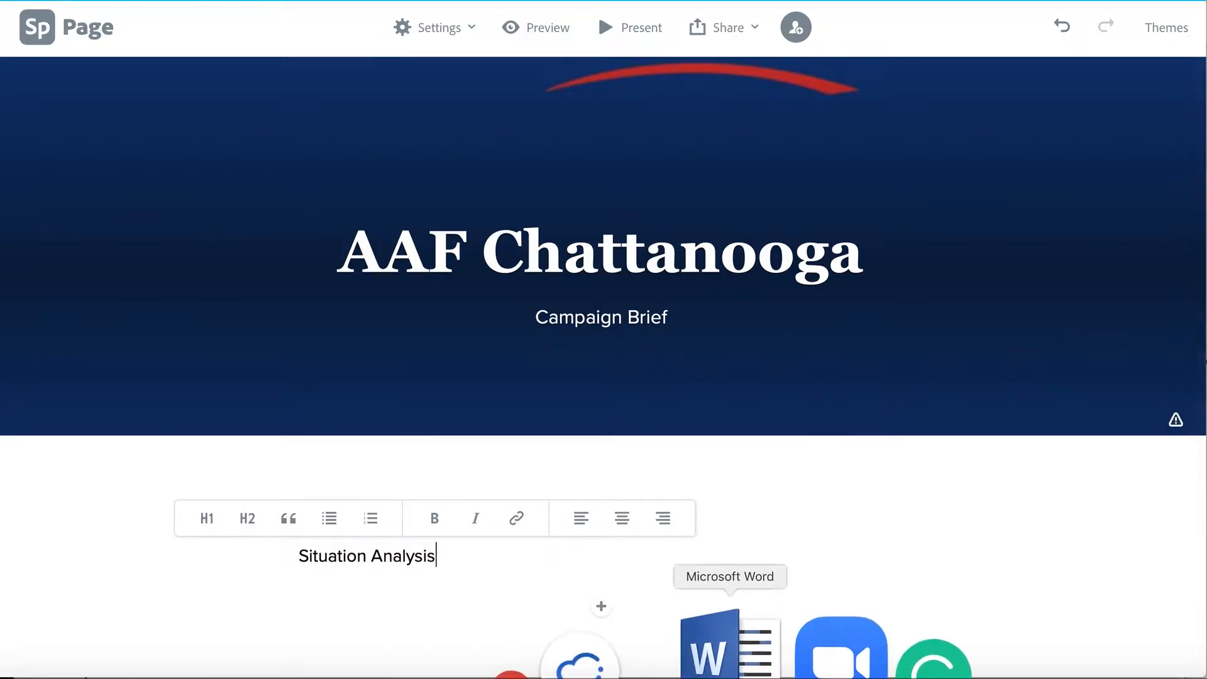
click(731, 654)
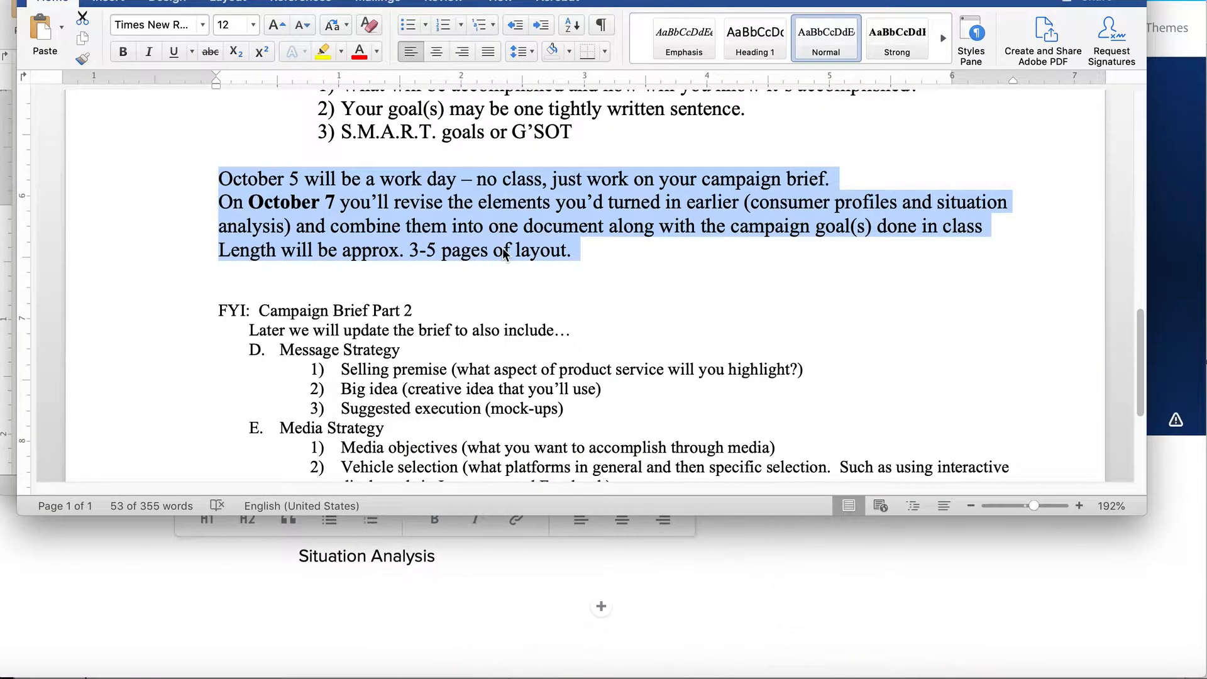
scroll(503, 253, up, 15)
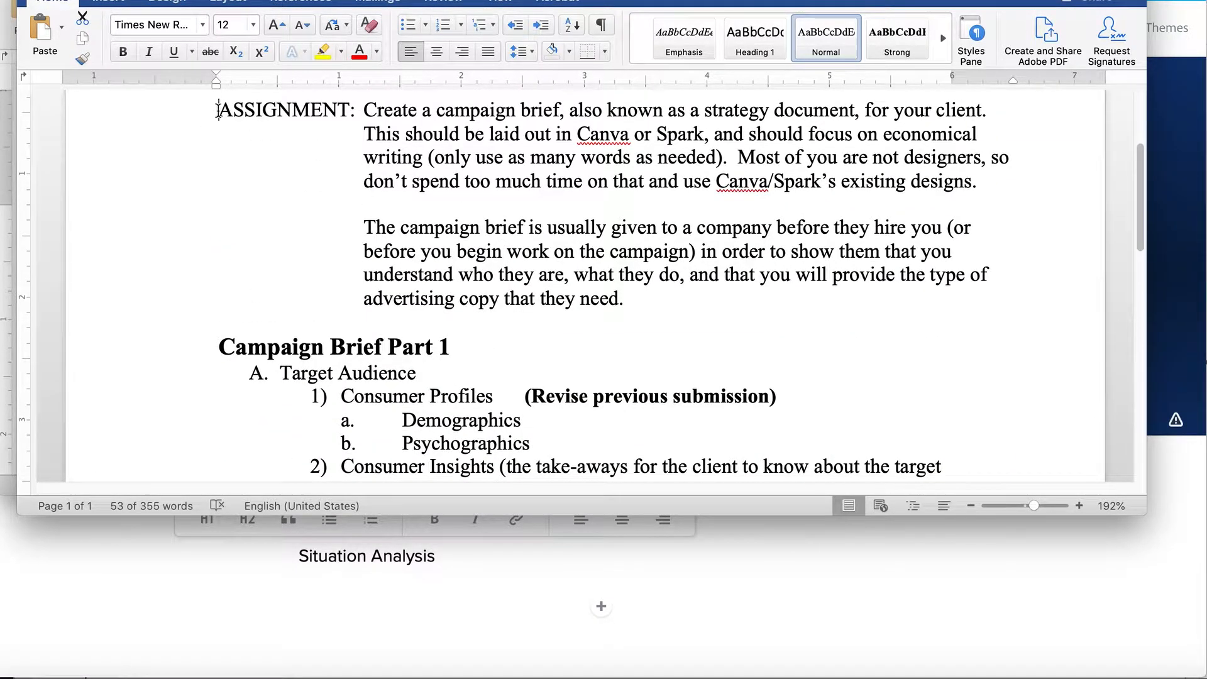
drag(218, 110, 669, 318)
key(ctrl+c)
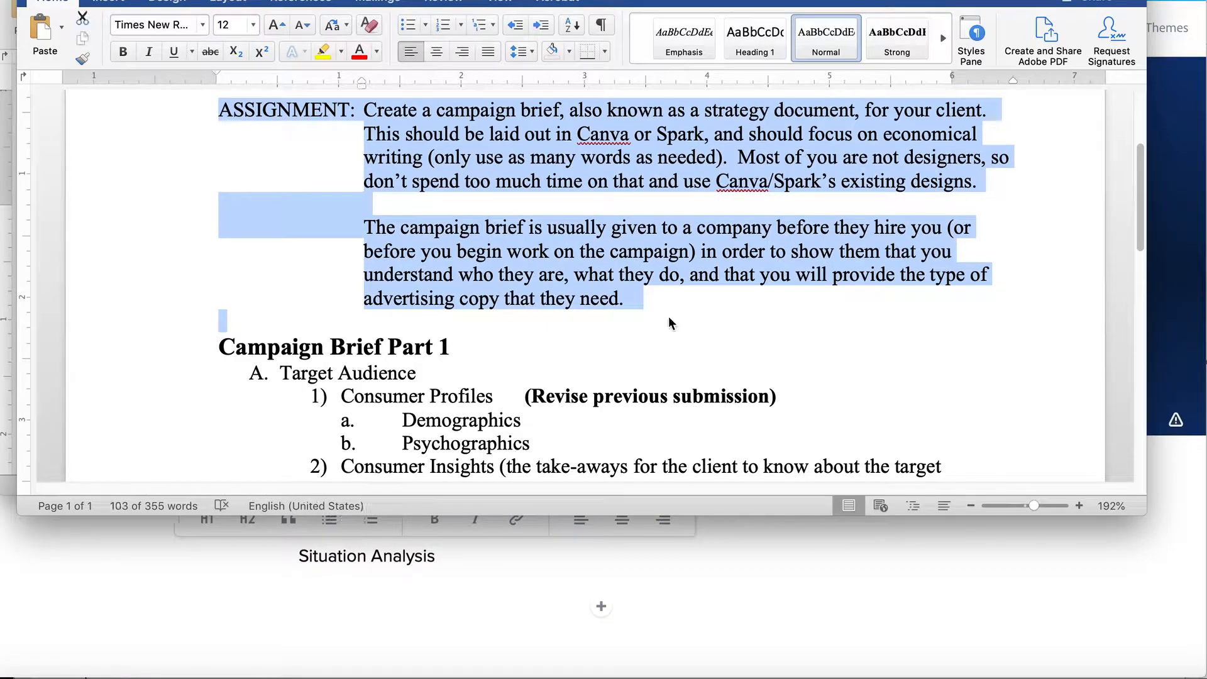
- Return to the Spark page, add a colon after "Situation Analysis" and paste the copied assignment text behind it
click(497, 640)
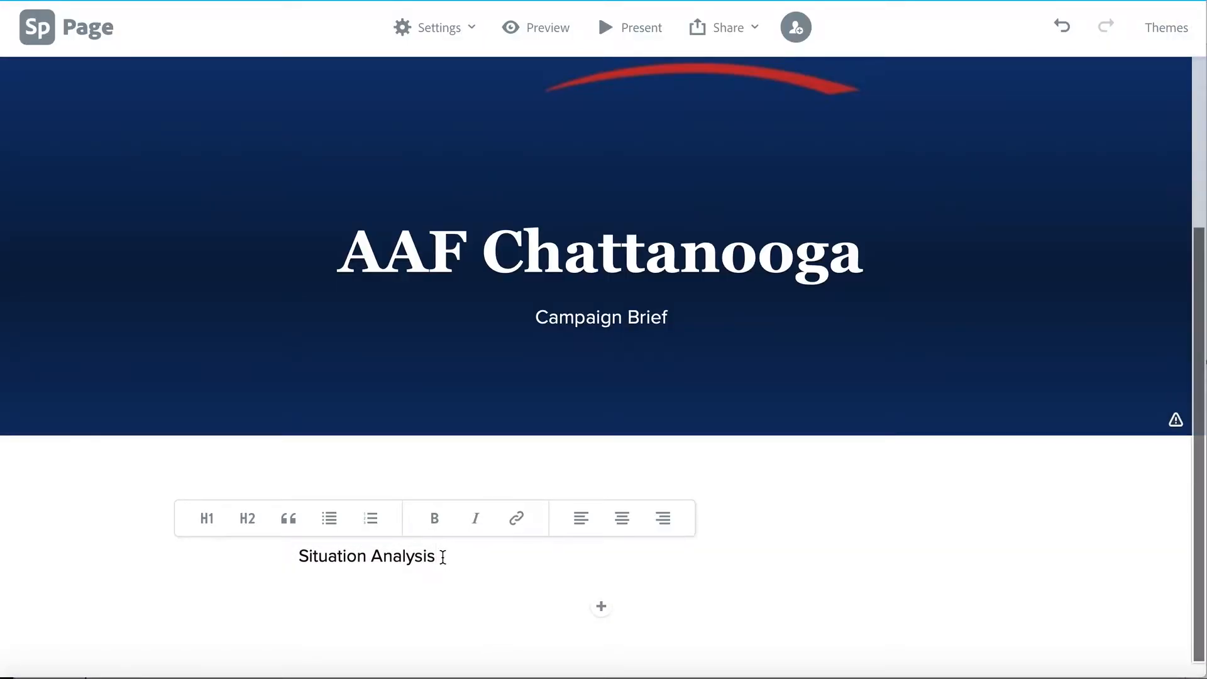
text(:)
key(ctrl+v)
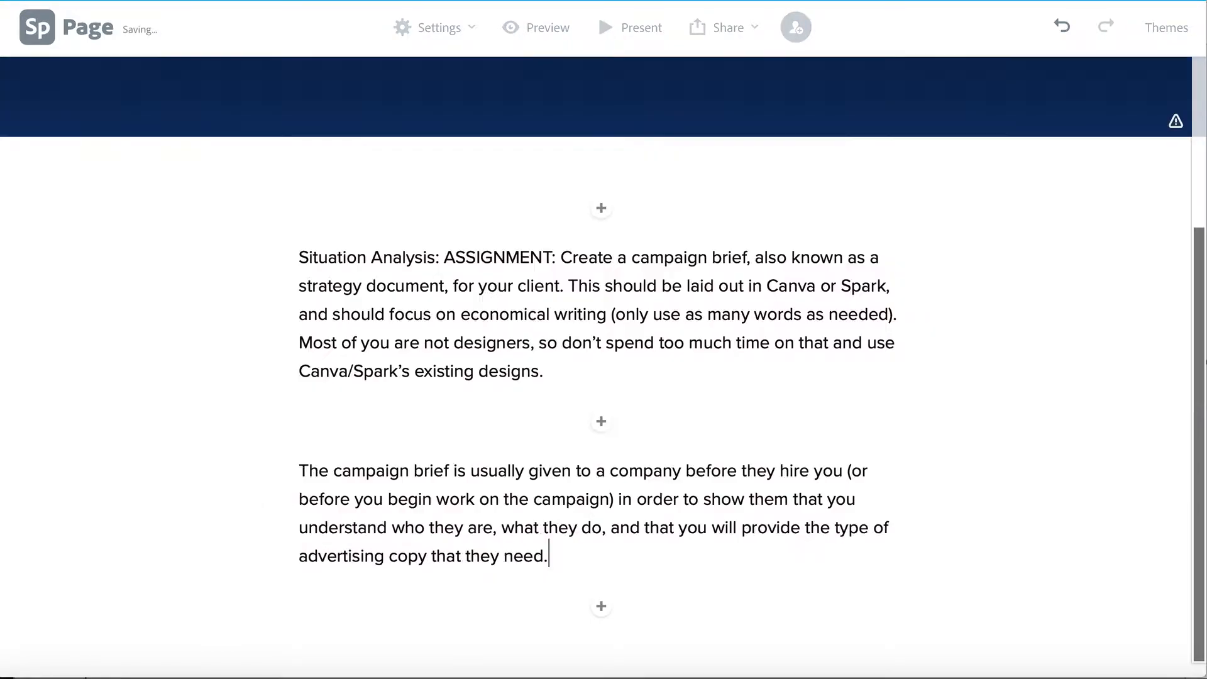
- Add a text section below the pasted paragraphs reading "Consumer Profile 1"
scroll(485, 380, up, 5)
scroll(485, 377, down, 3)
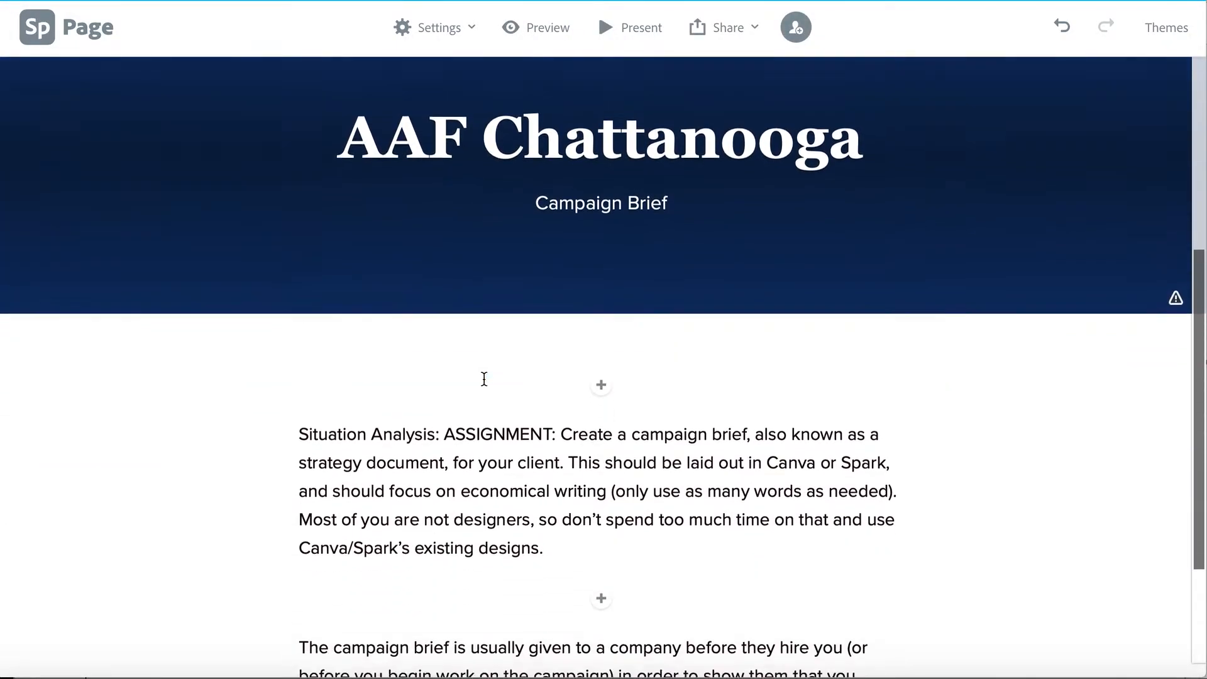
scroll(484, 377, down, 1)
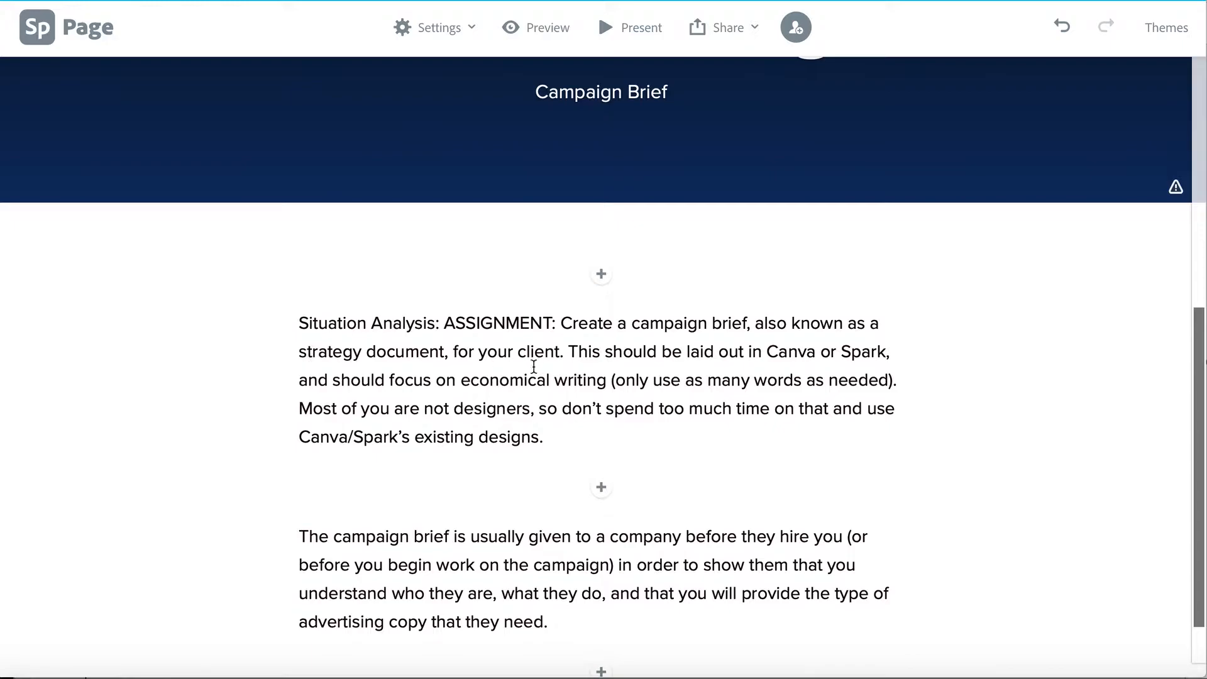
scroll(444, 565, down, 1)
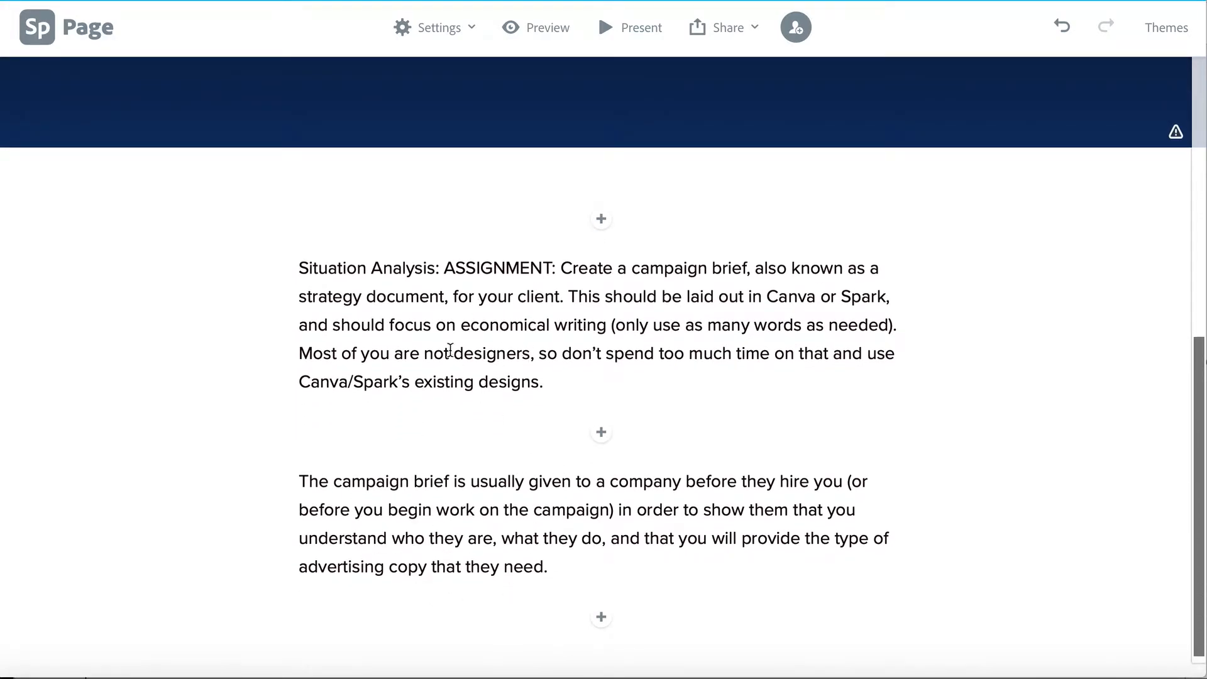
scroll(415, 395, down, 1)
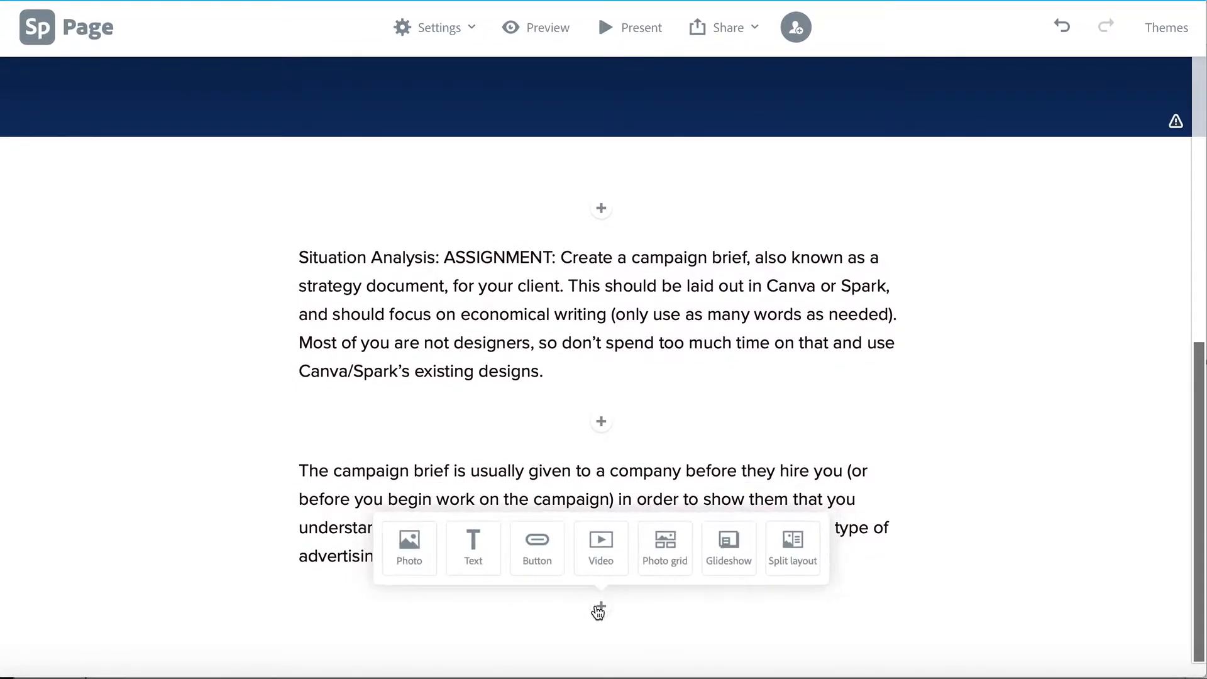
click(472, 543)
text(Consumer Profile)
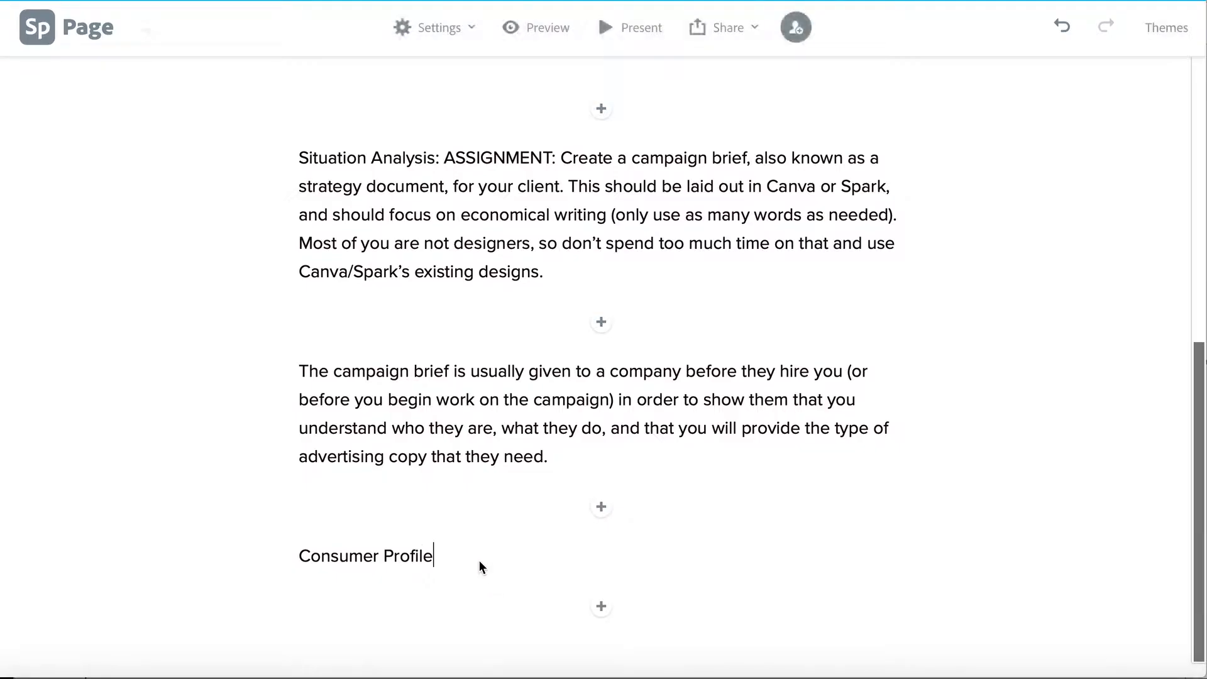
text(!)
key(BackSpace)
text(1)
- Start a photo upload below the "Consumer Profile 1" text and search this Mac's files for "profile"
click(602, 606)
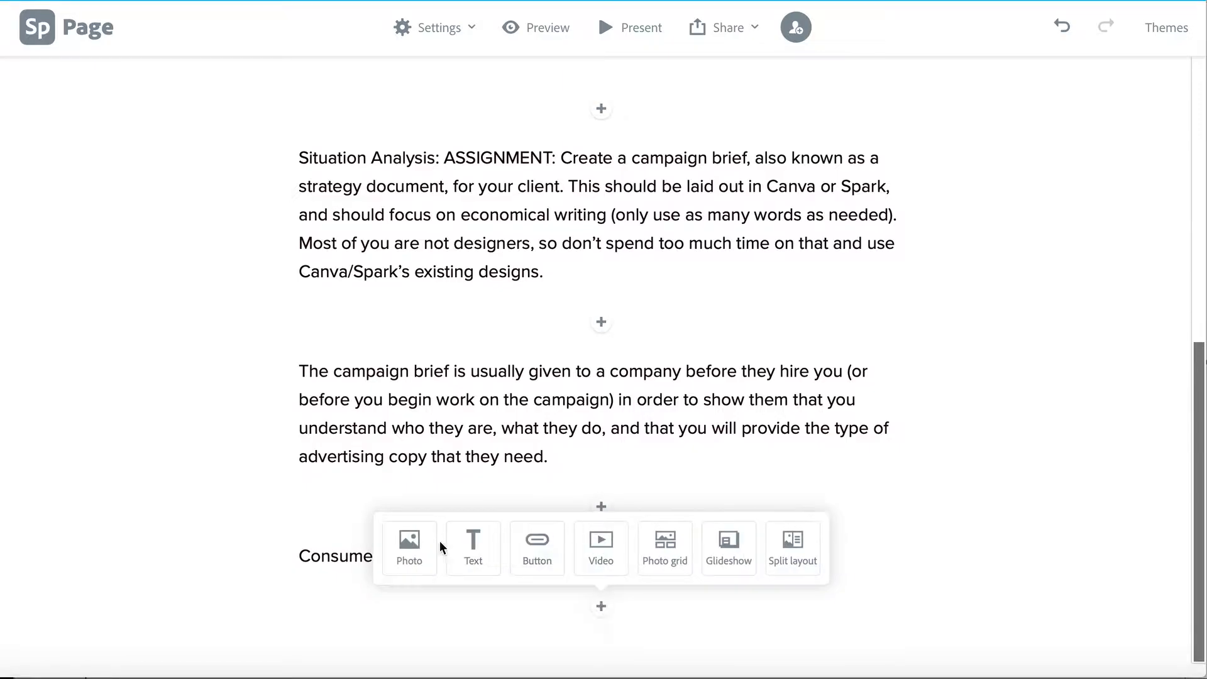
click(409, 551)
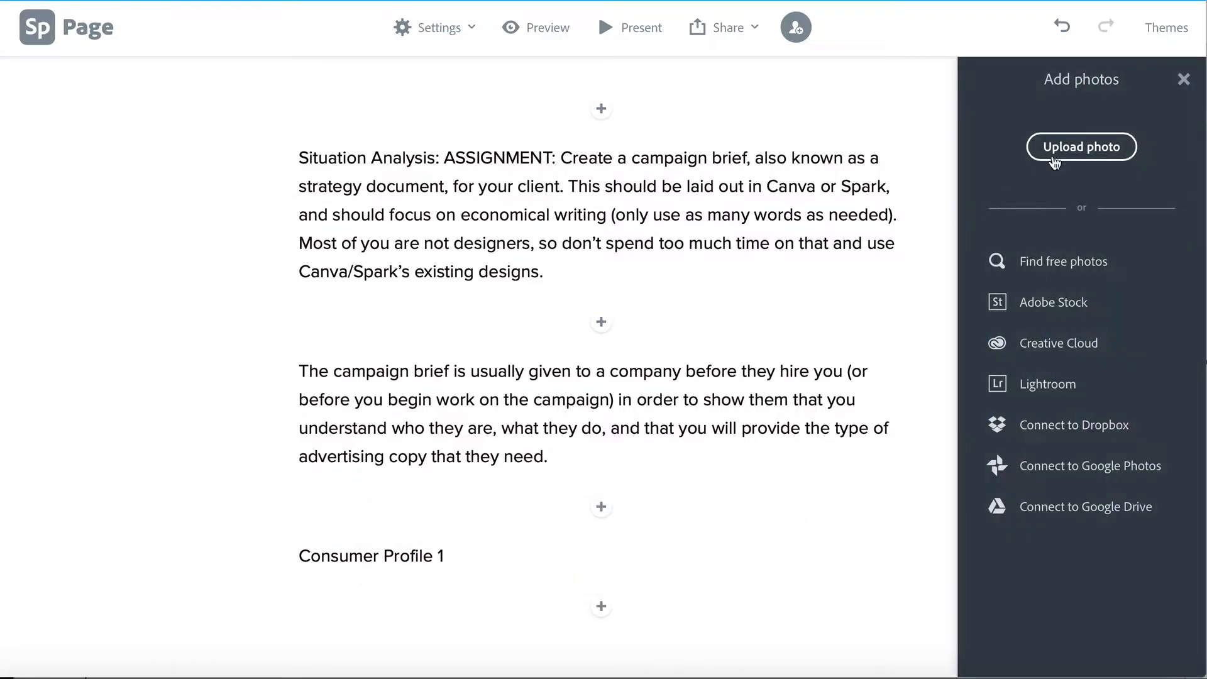
click(1080, 146)
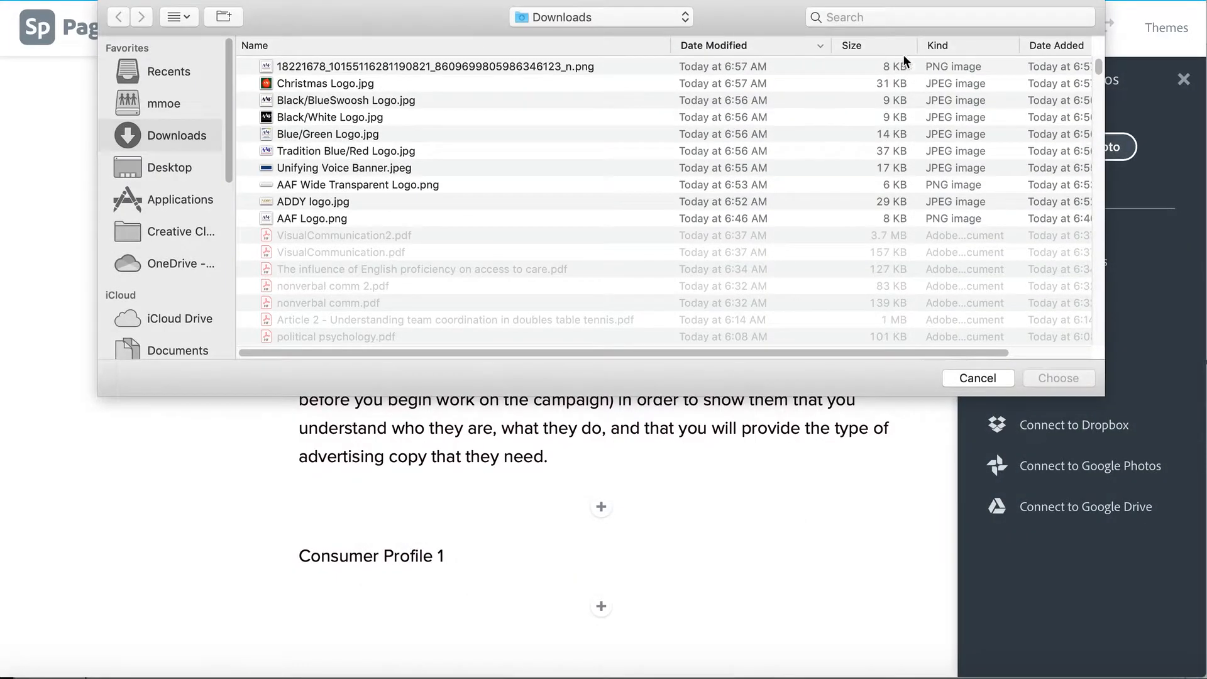
click(855, 17)
text(p)
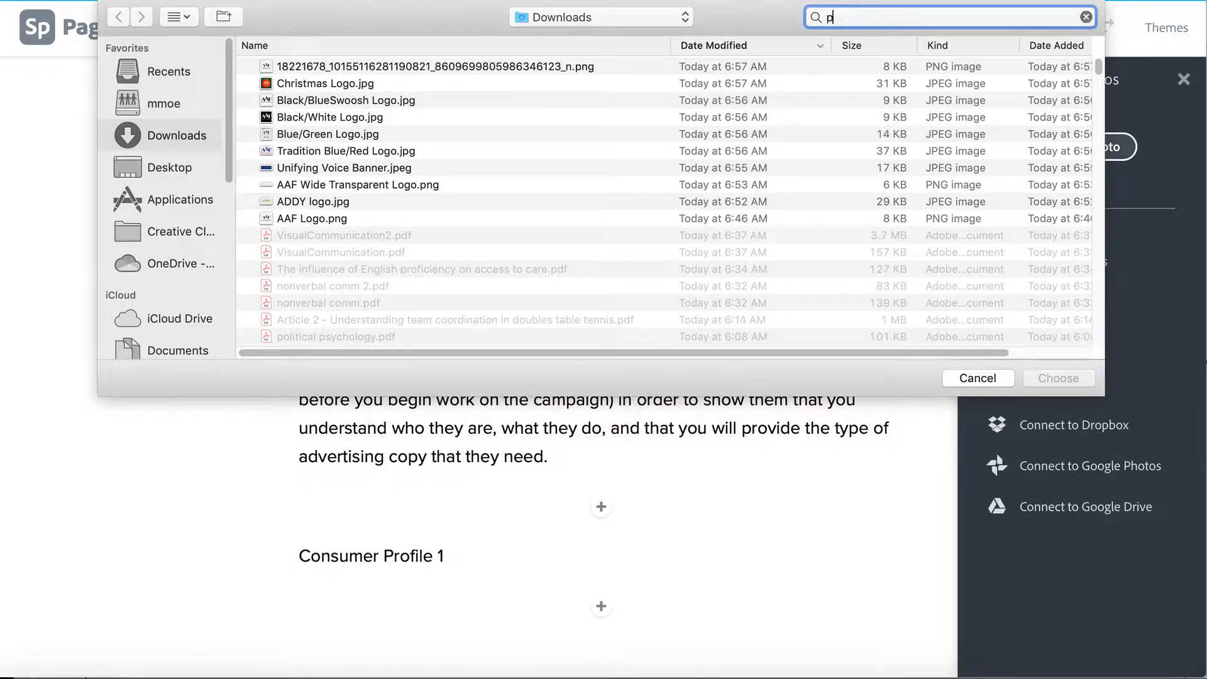
text(e)
key(super+a)
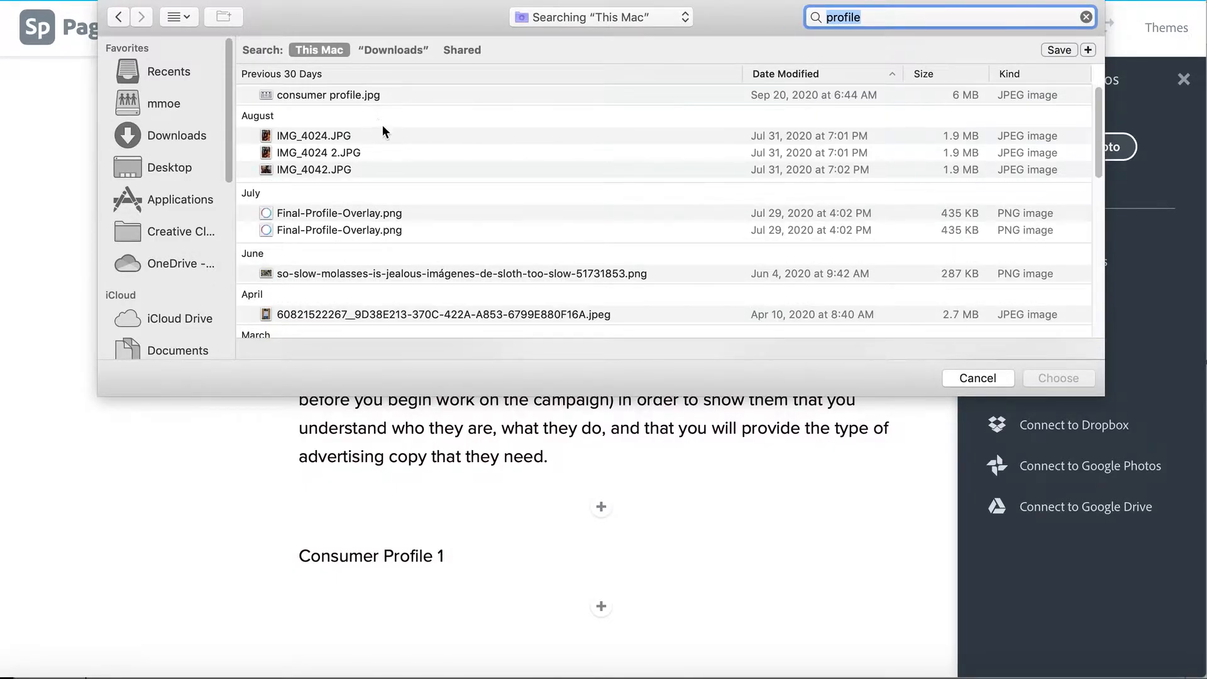
- Sort the matching image files by newest modification date and insert FullSizeR[1].jpg as the profile photo
scroll(344, 198, down, 5)
scroll(345, 198, up, 2)
scroll(344, 198, down, 2)
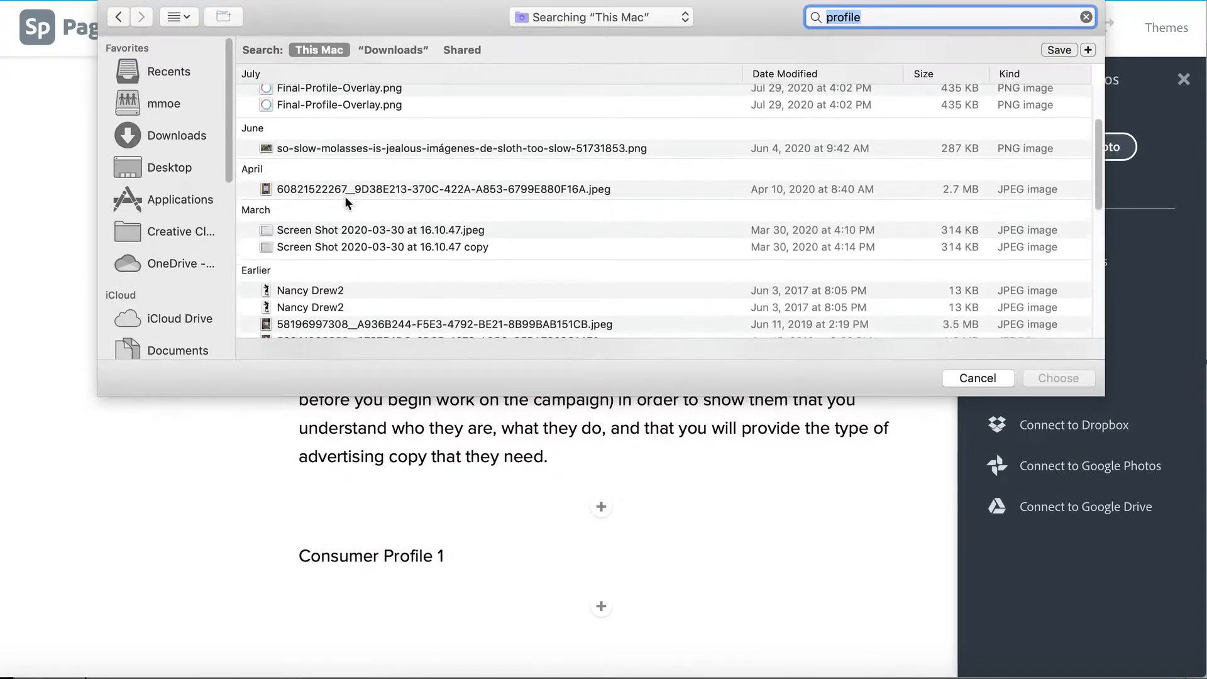
scroll(345, 196, down, 7)
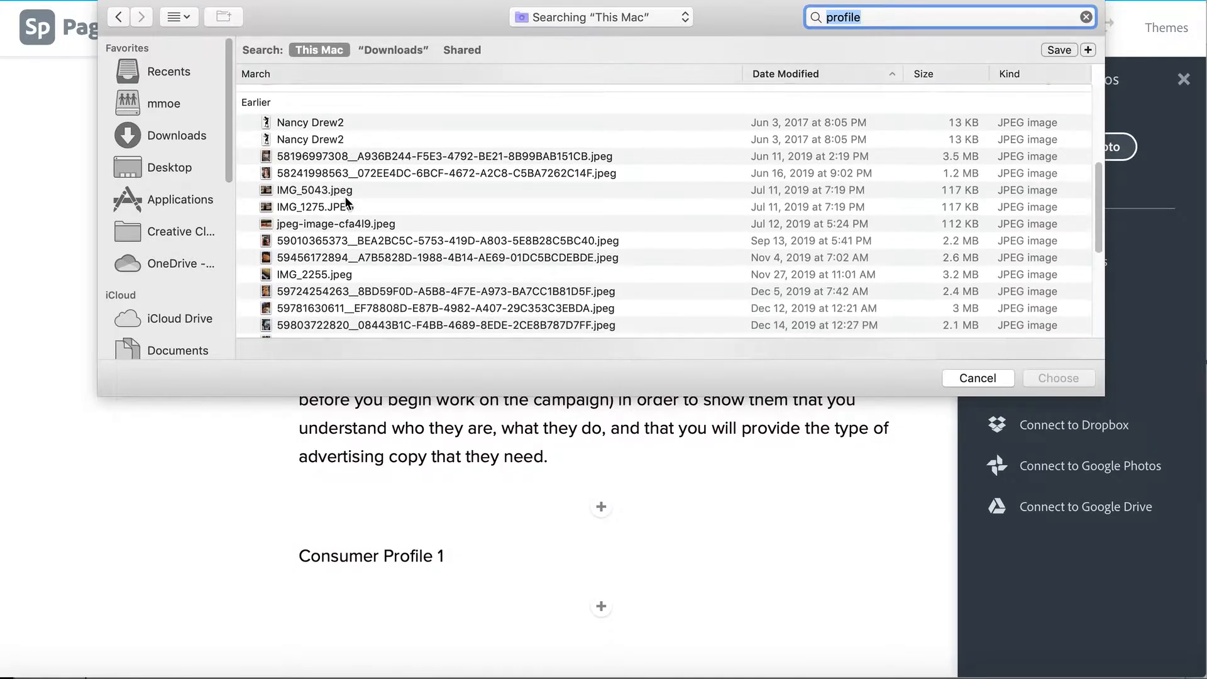
scroll(345, 196, up, 10)
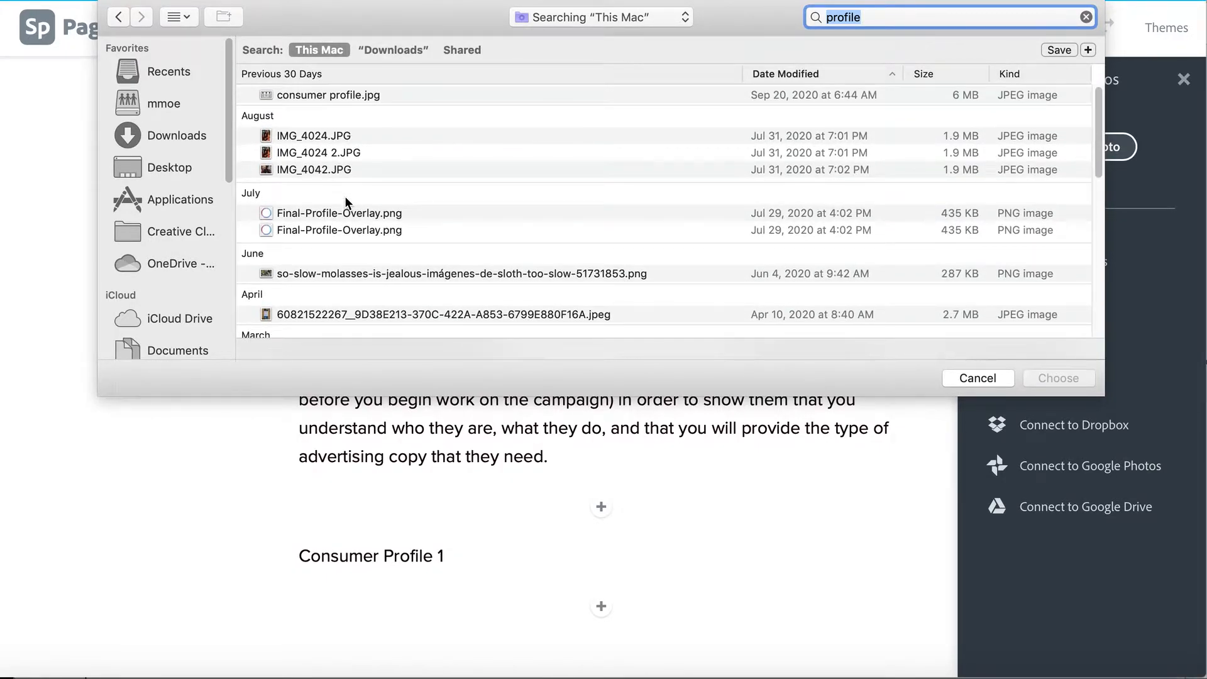
scroll(345, 196, down, 4)
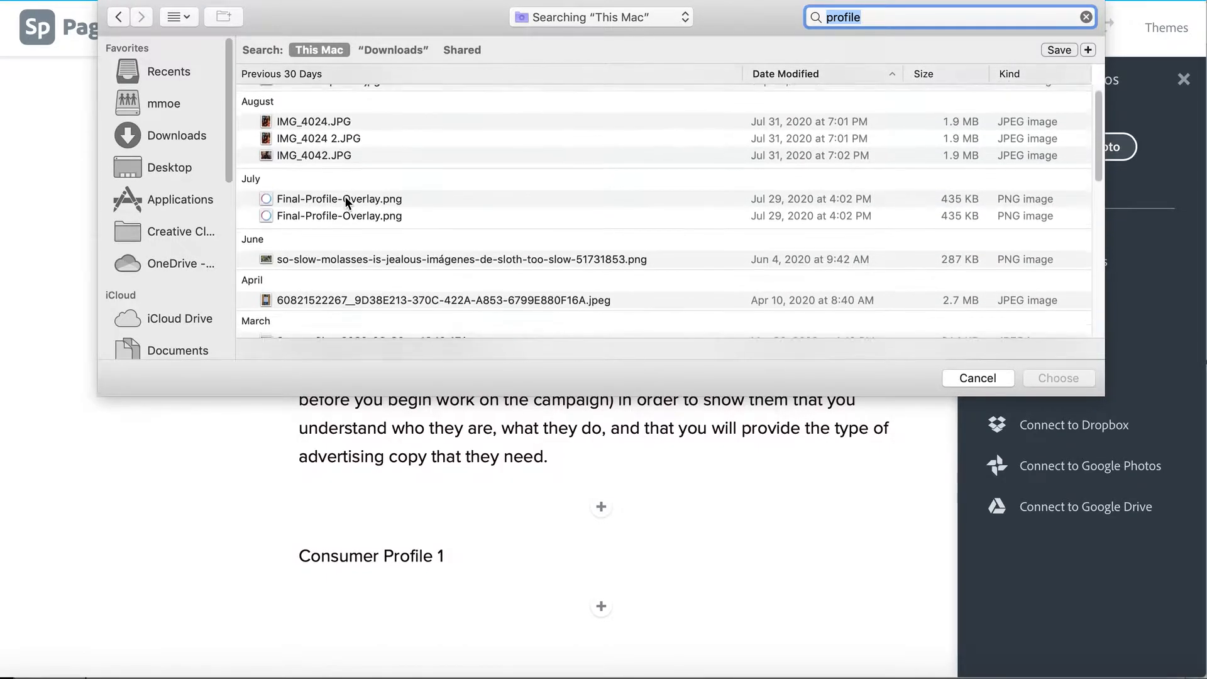
scroll(344, 196, down, 8)
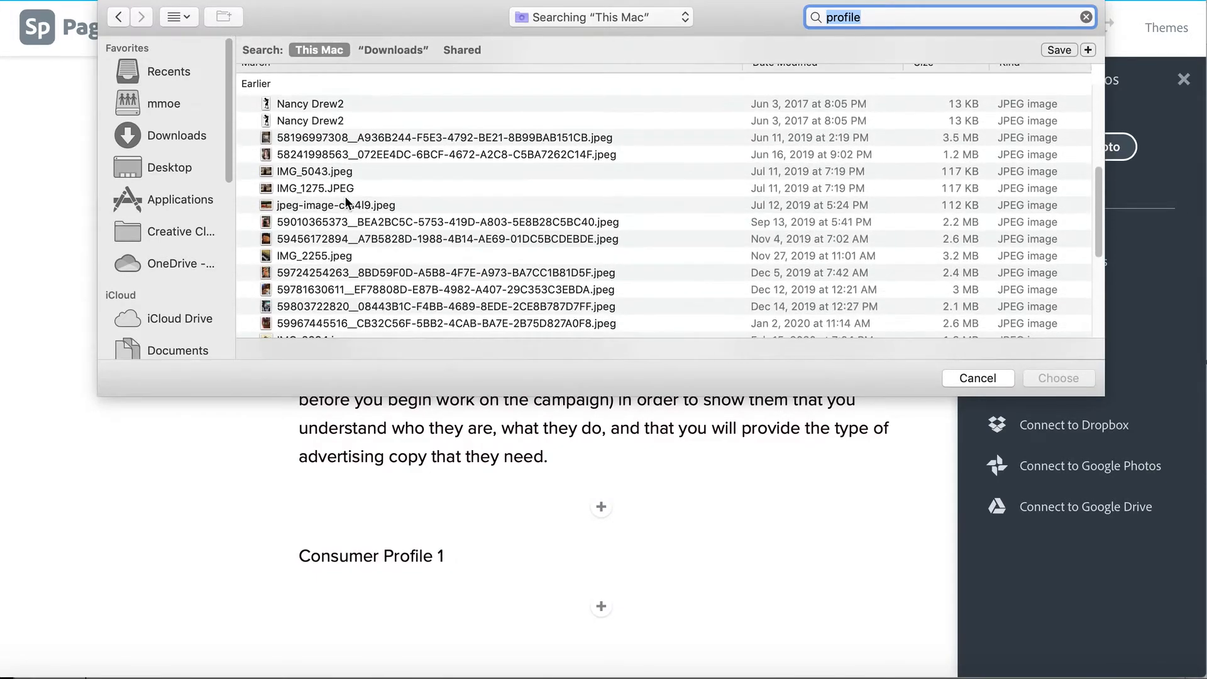
scroll(344, 203, down, 3)
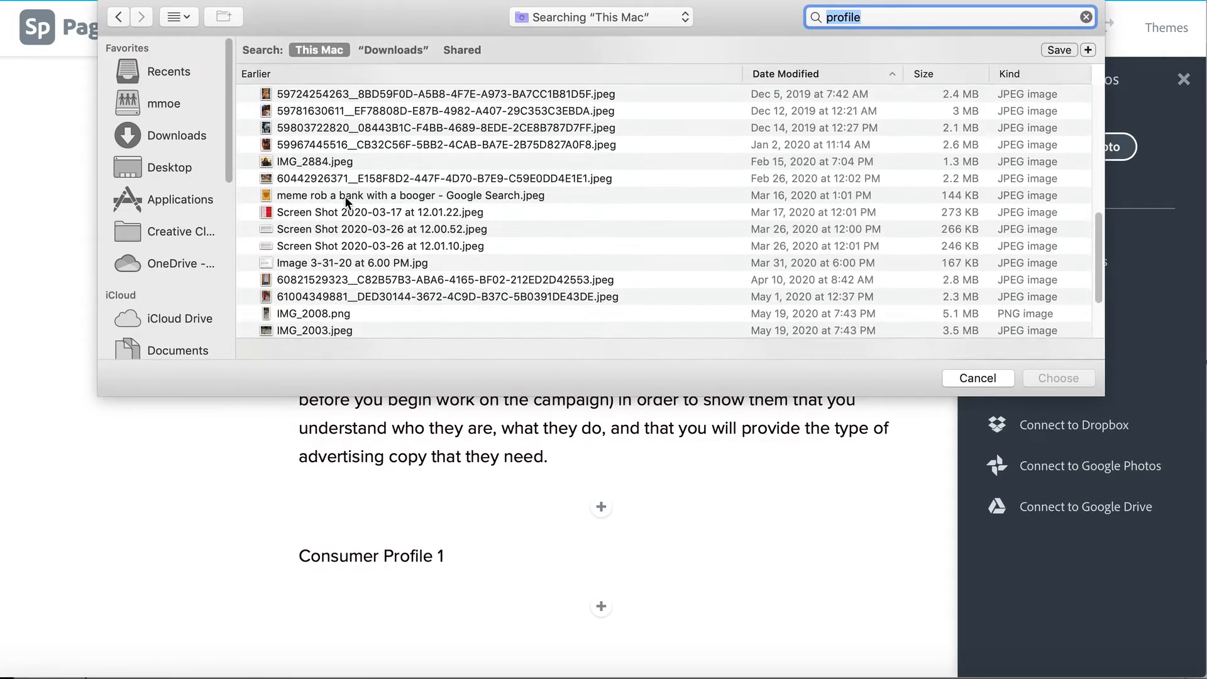
click(779, 72)
scroll(391, 228, down, 5)
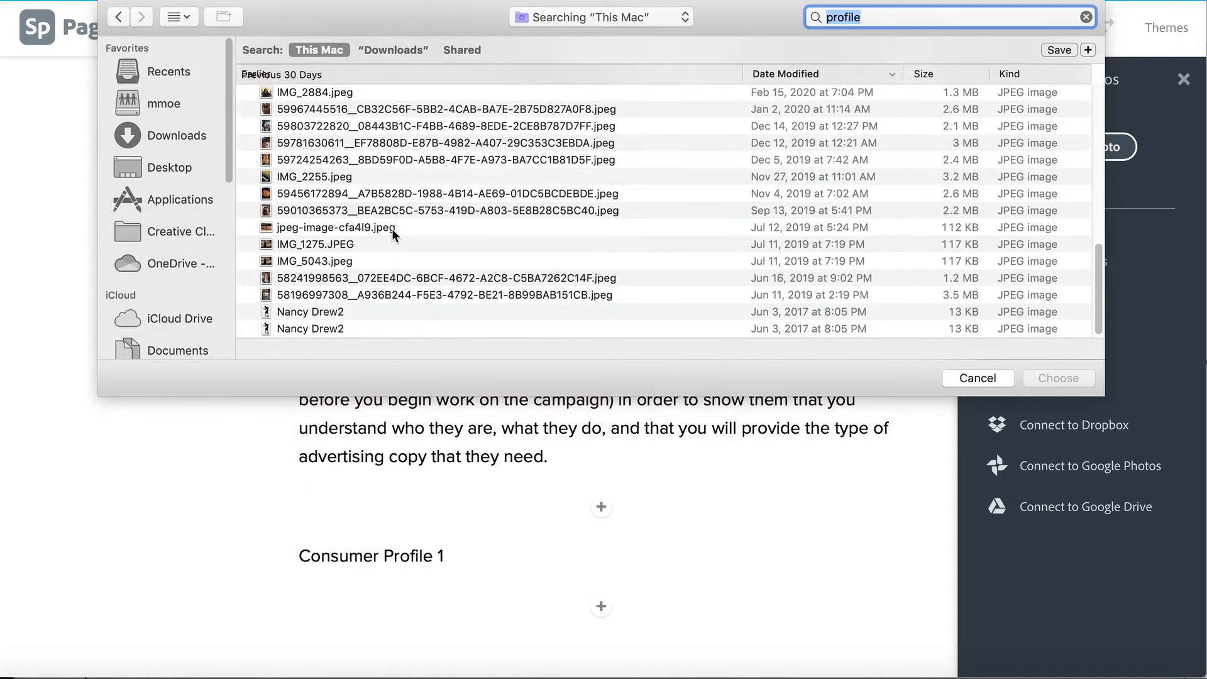
scroll(391, 229, up, 10)
scroll(391, 228, down, 3)
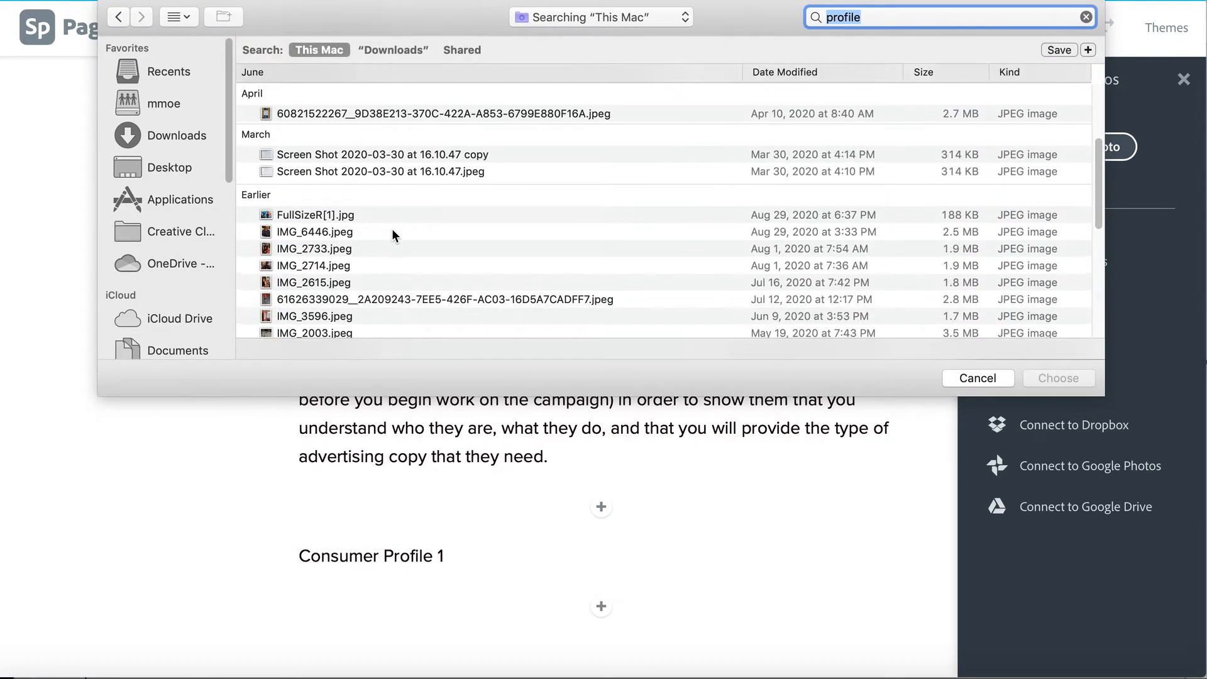
double_click(297, 213)
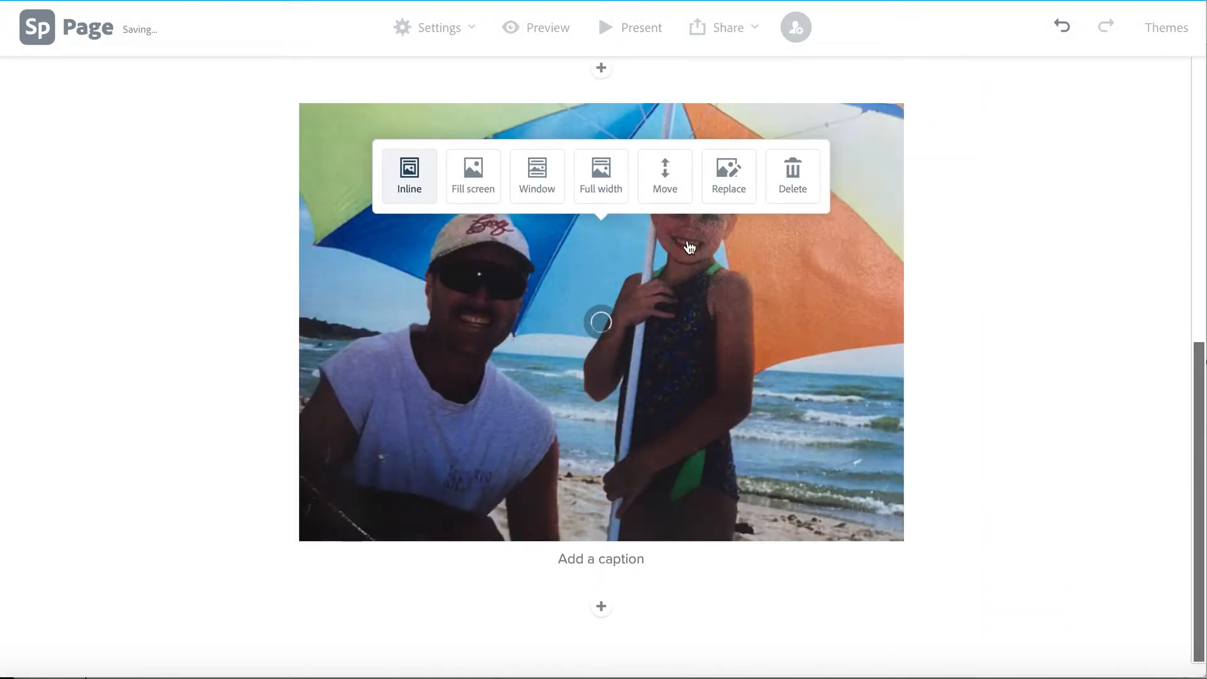
scroll(886, 334, up, 3)
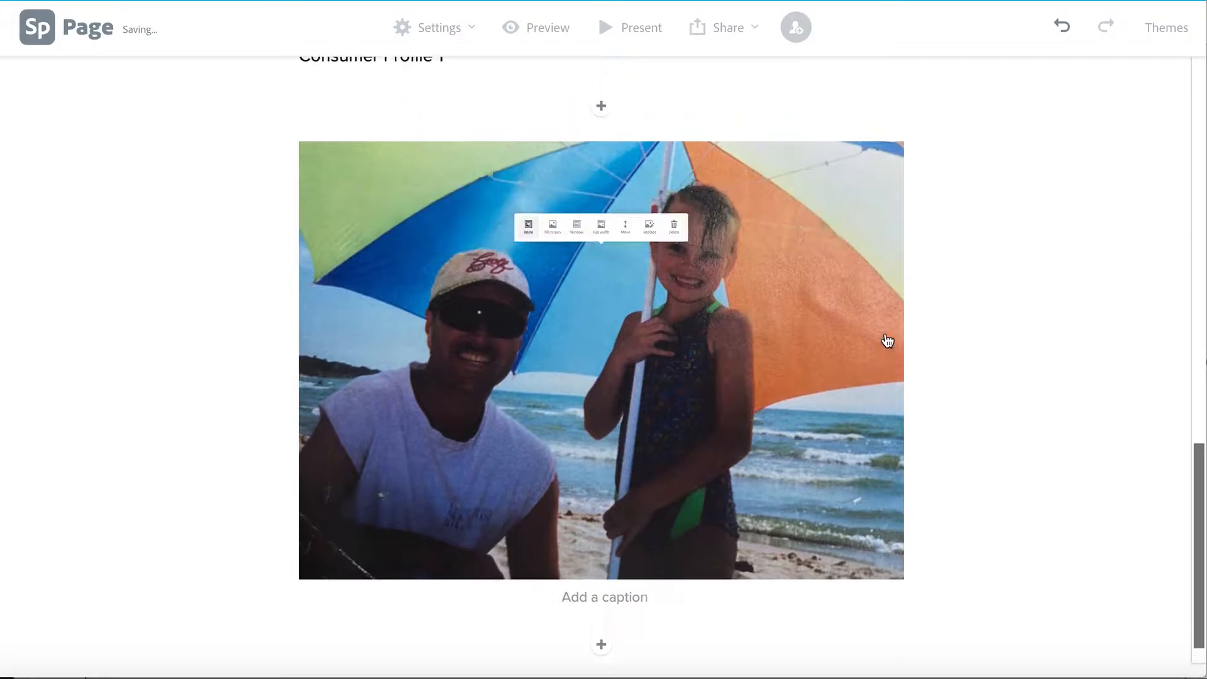
scroll(886, 334, down, 3)
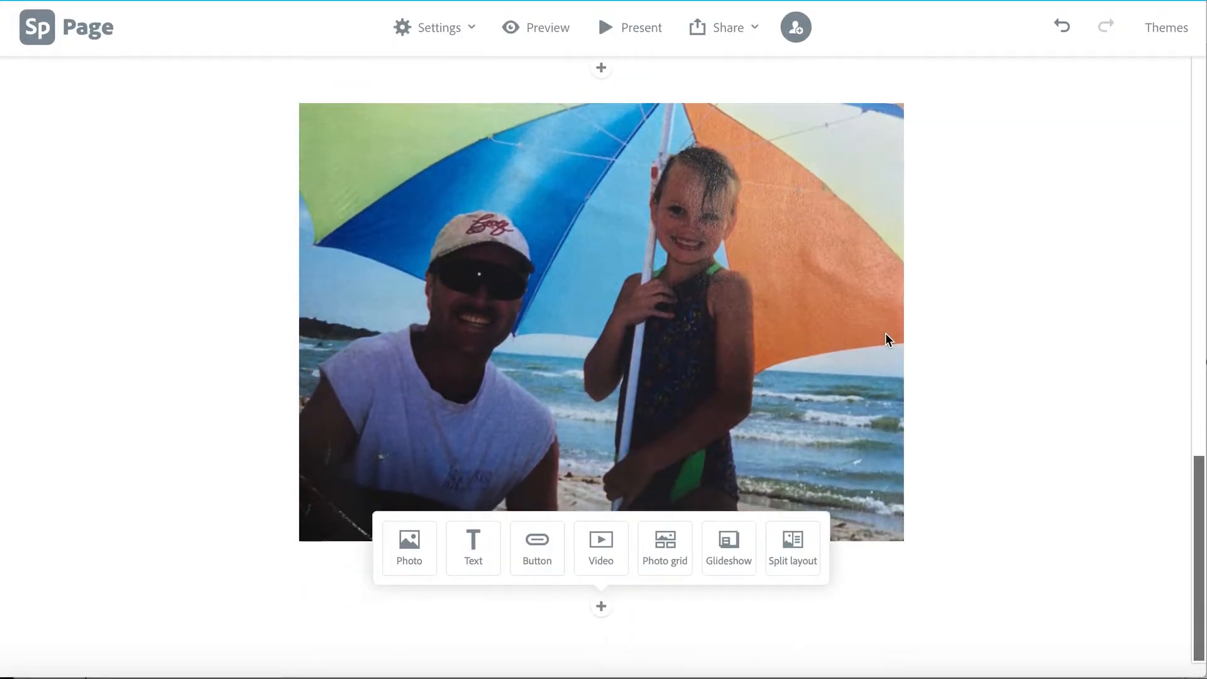
click(475, 544)
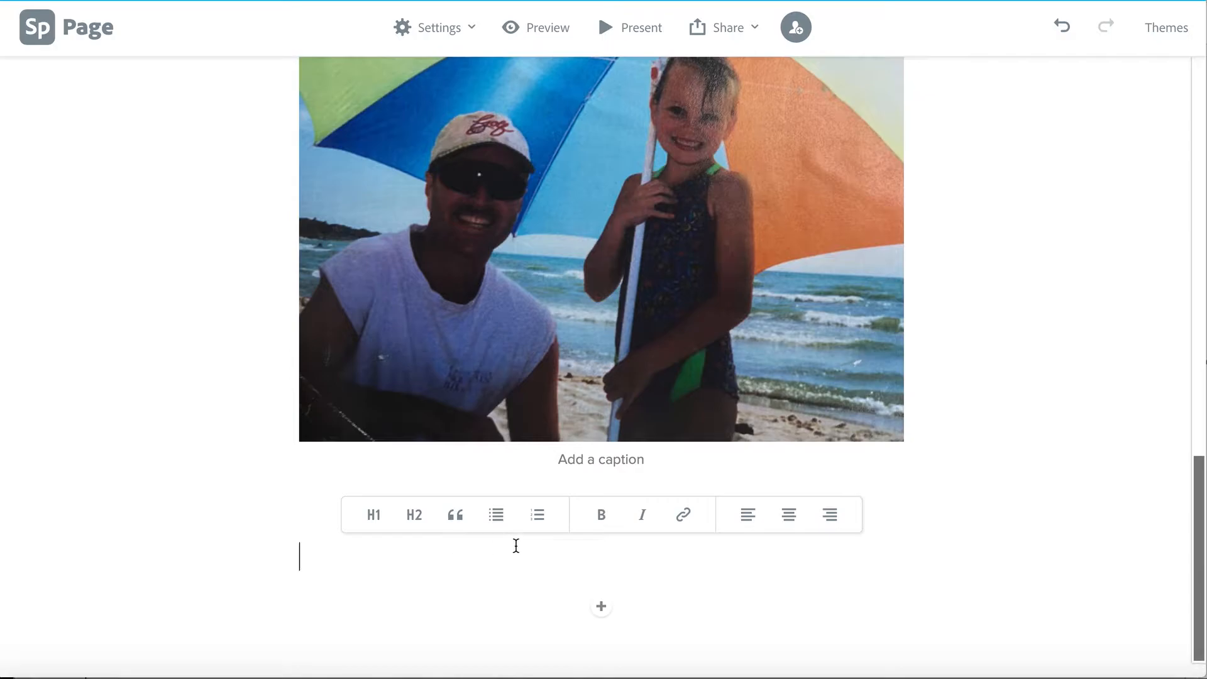
- Extend the "Consumer Profile 1" line with a colon, the consumer's first name and ", 35-year-old Advertising Agency Owner"
scroll(446, 403, up, 5)
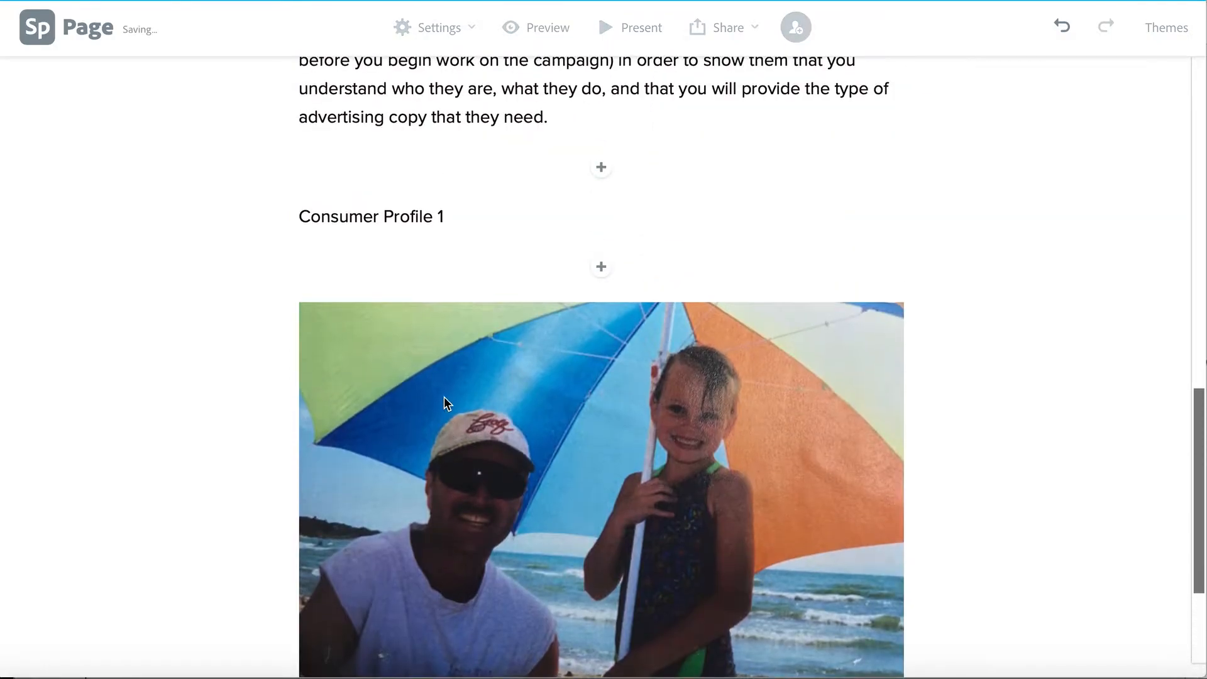
click(447, 213)
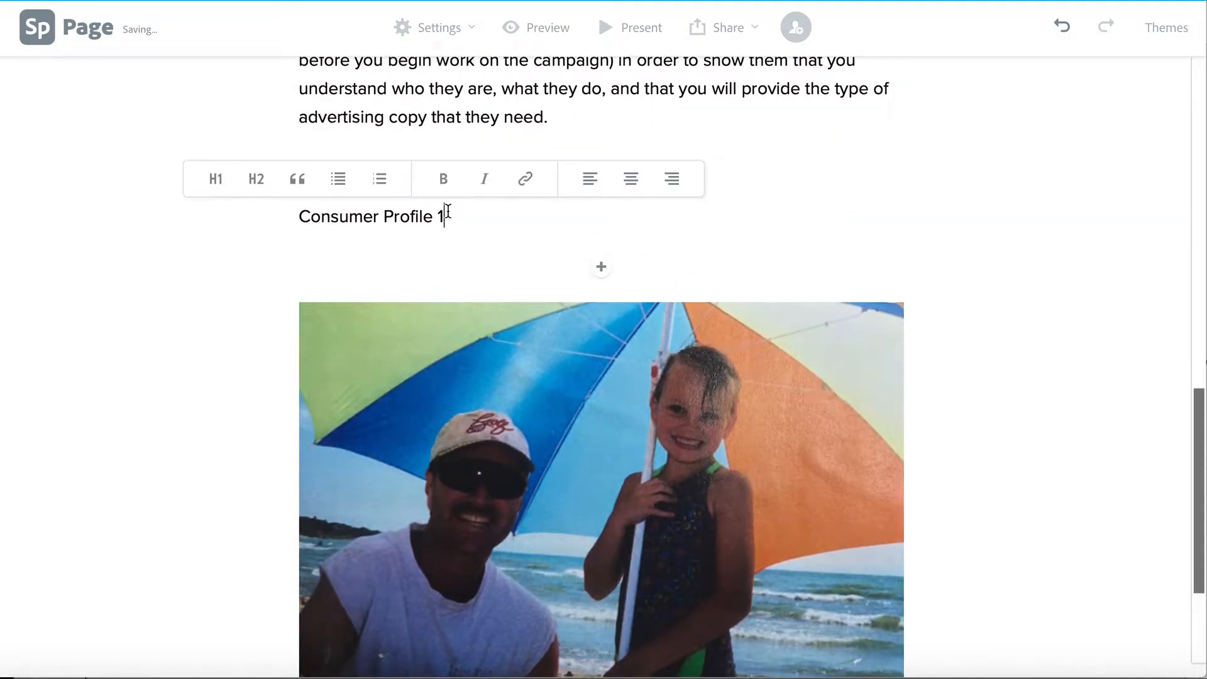
text(:  Ri)
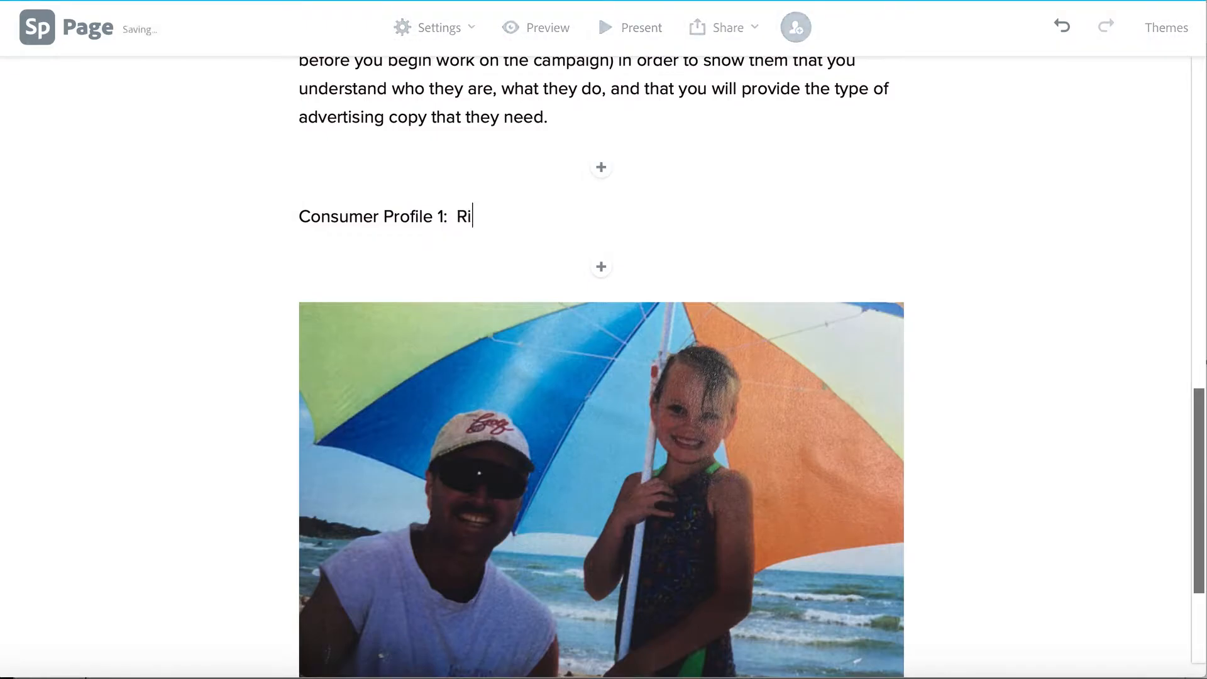
text(ck,)
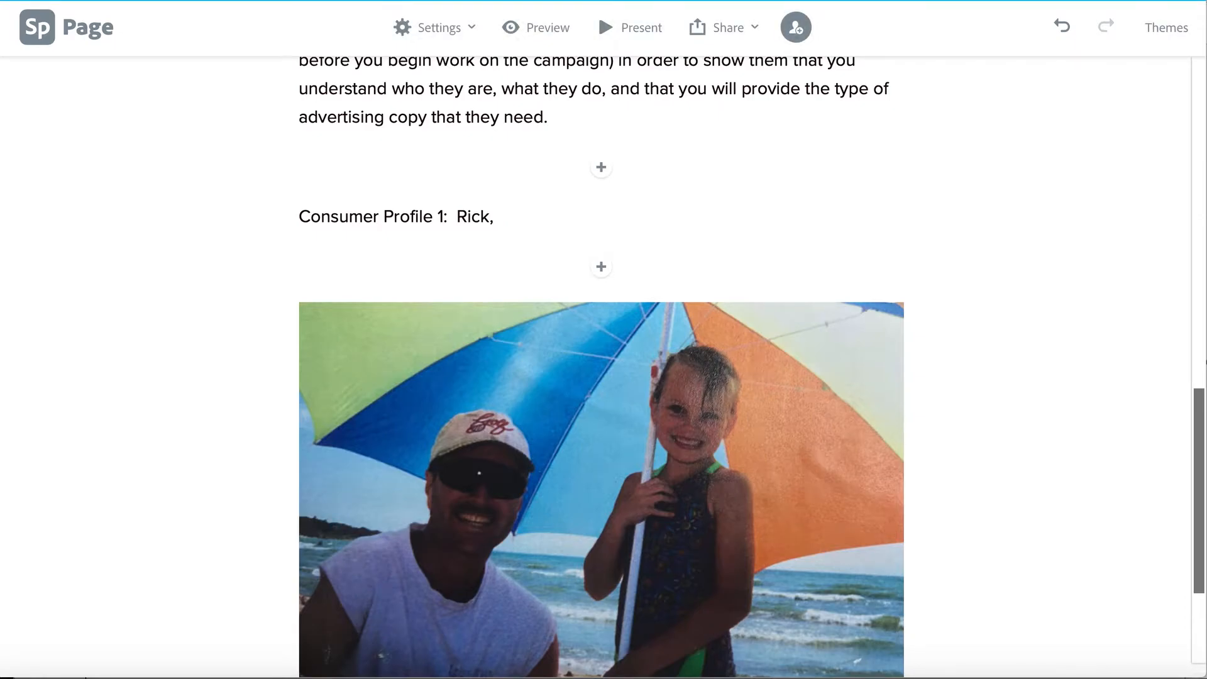
text( 35-year-old)
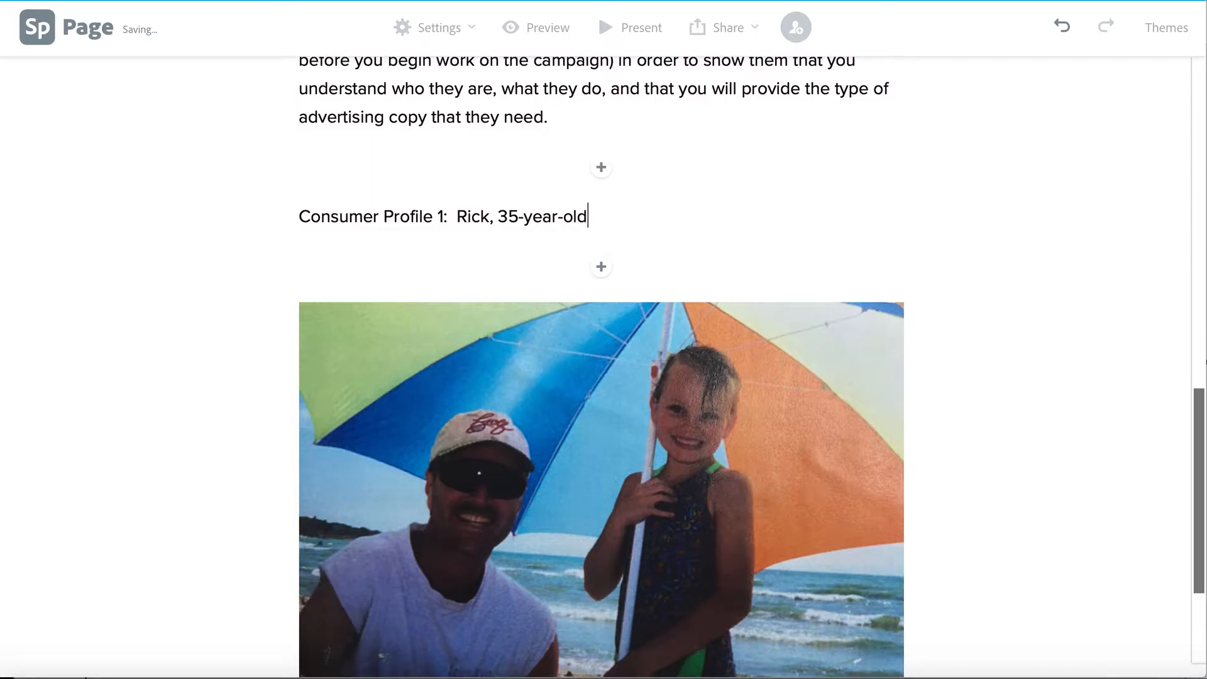
text(Advertising Agency Owner)
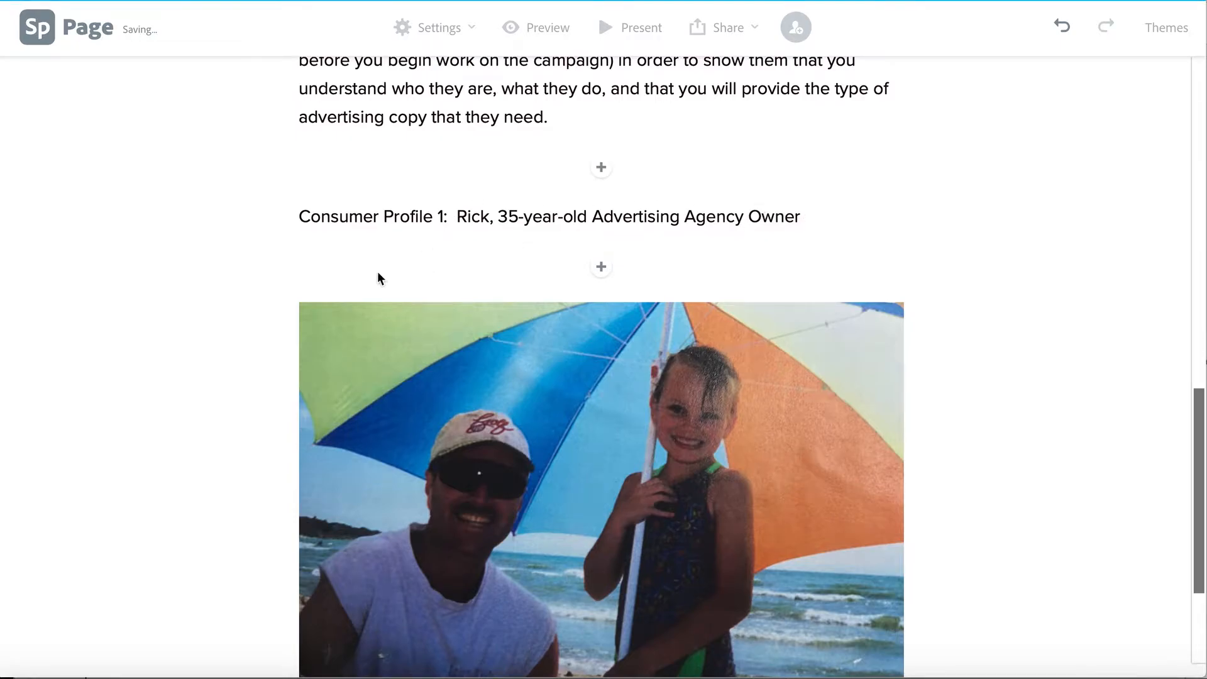
- Review the Consumer Profile 1 line together with its photo and the campaign brief paragraph above it
scroll(478, 405, down, 3)
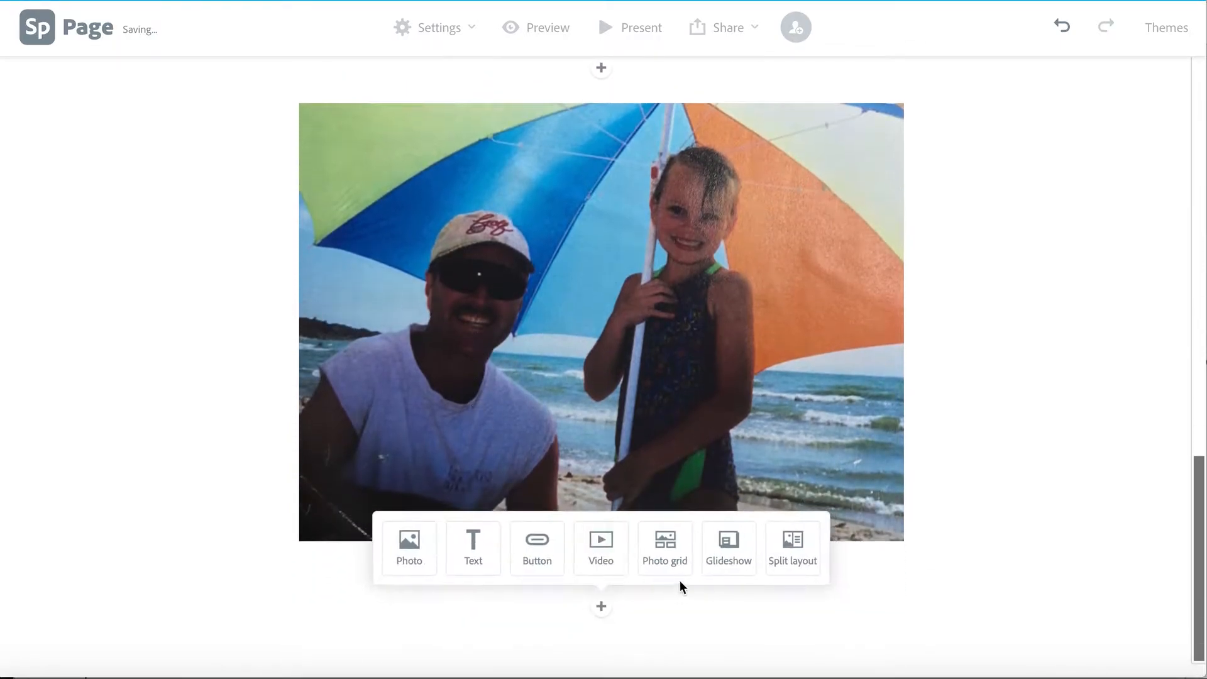
scroll(550, 342, up, 4)
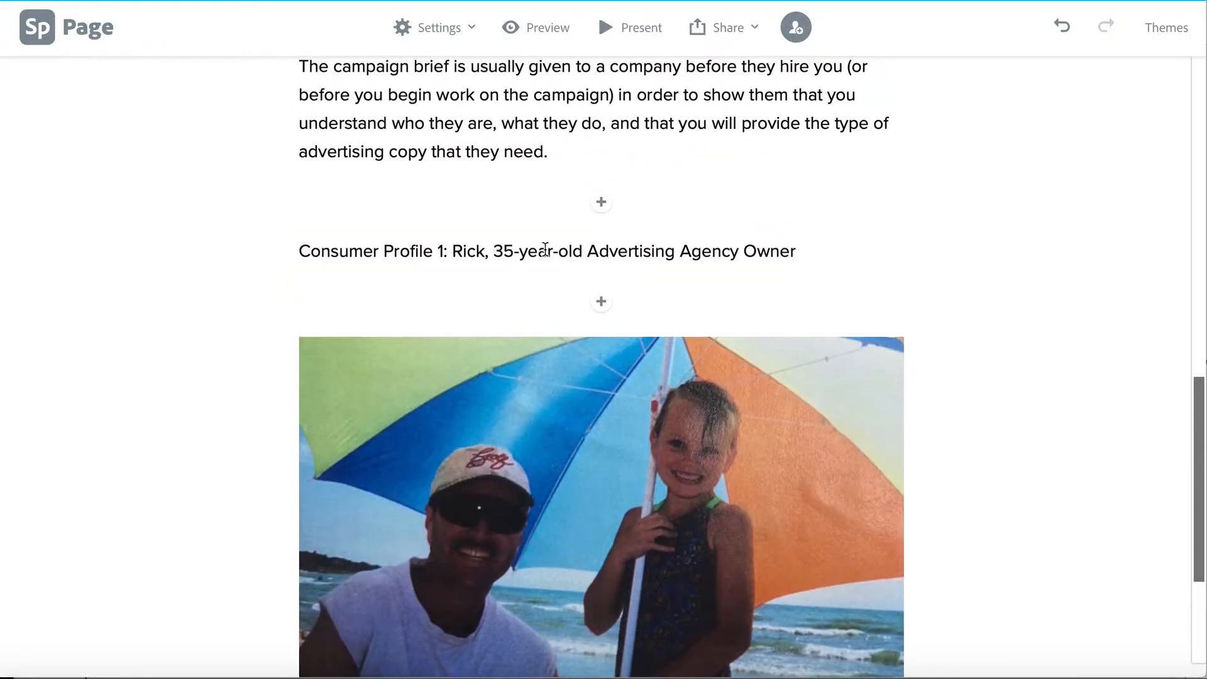
scroll(617, 369, down, 2)
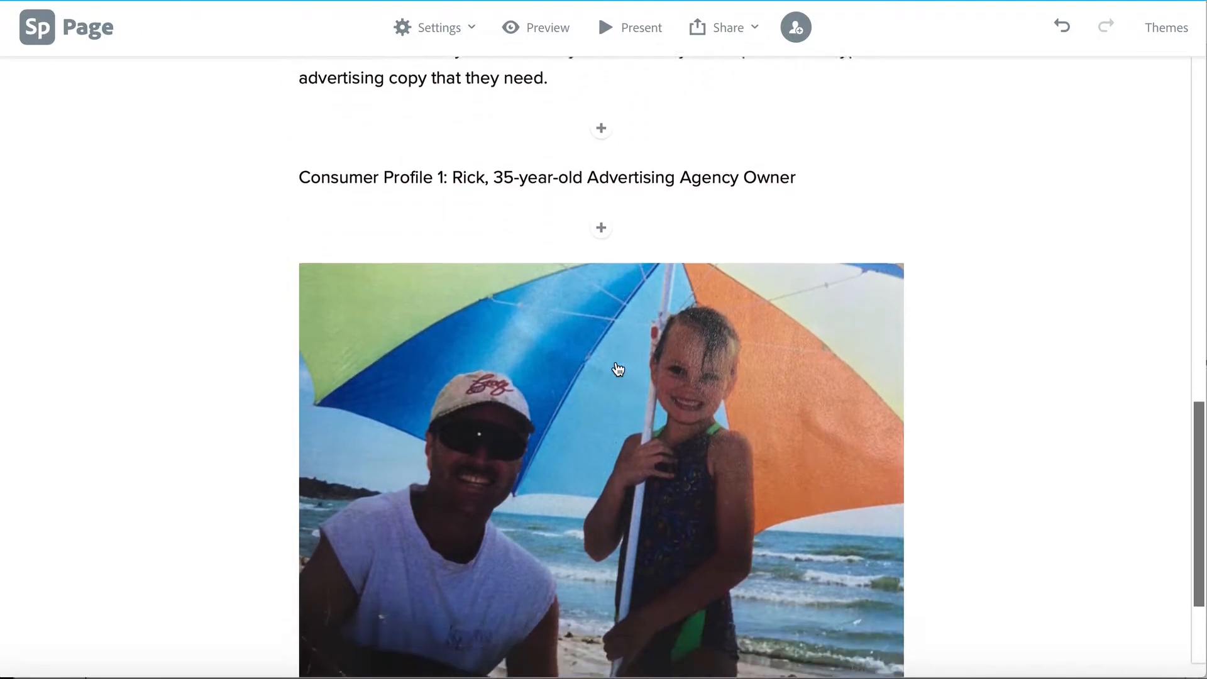
scroll(618, 369, down, 1)
scroll(618, 369, up, 4)
scroll(617, 368, down, 1)
scroll(618, 369, down, 2)
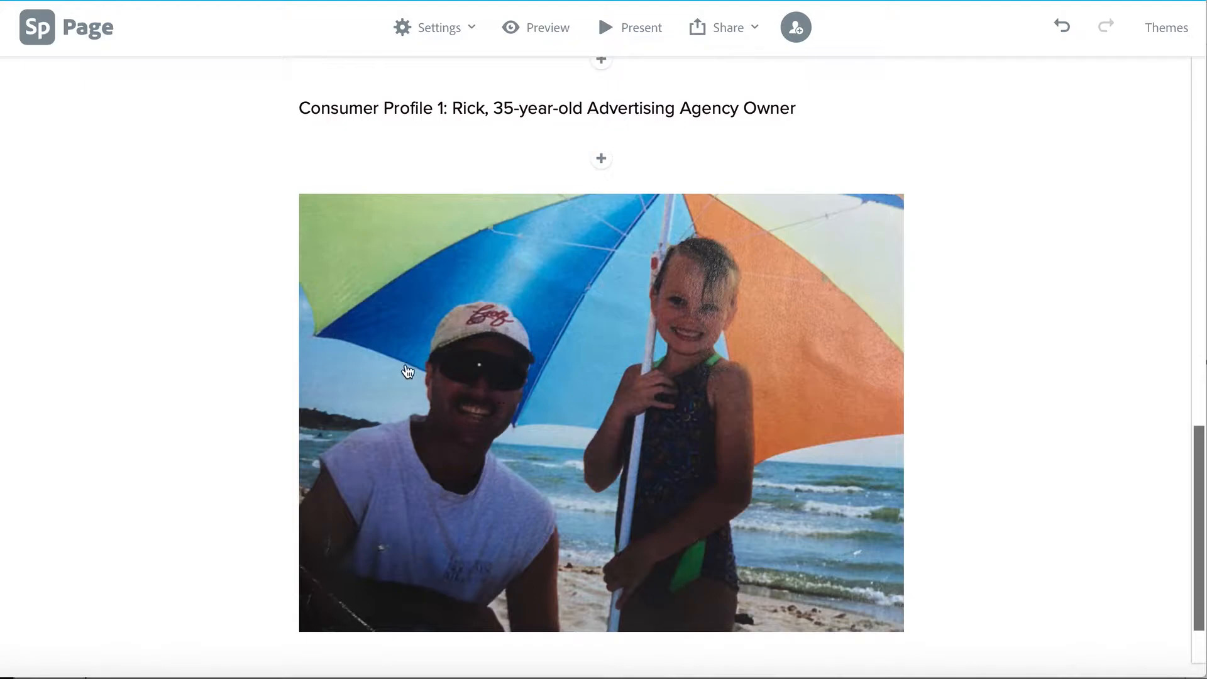
scroll(538, 349, down, 1)
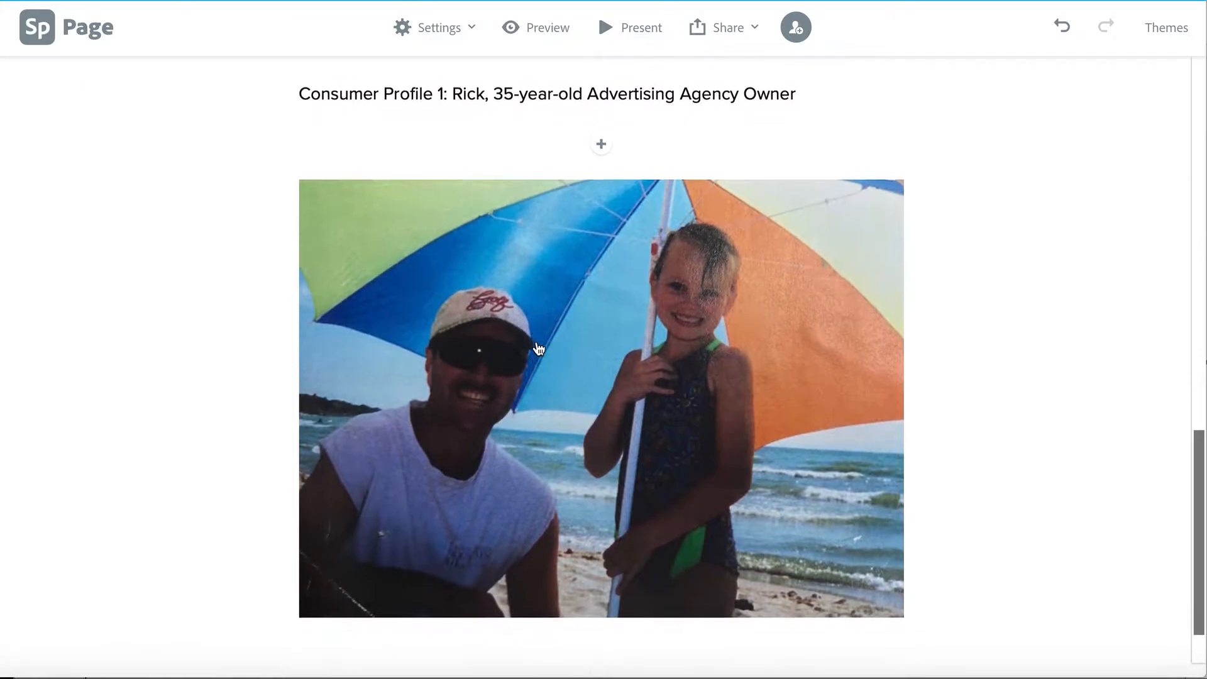
scroll(538, 349, down, 1)
scroll(538, 349, up, 1)
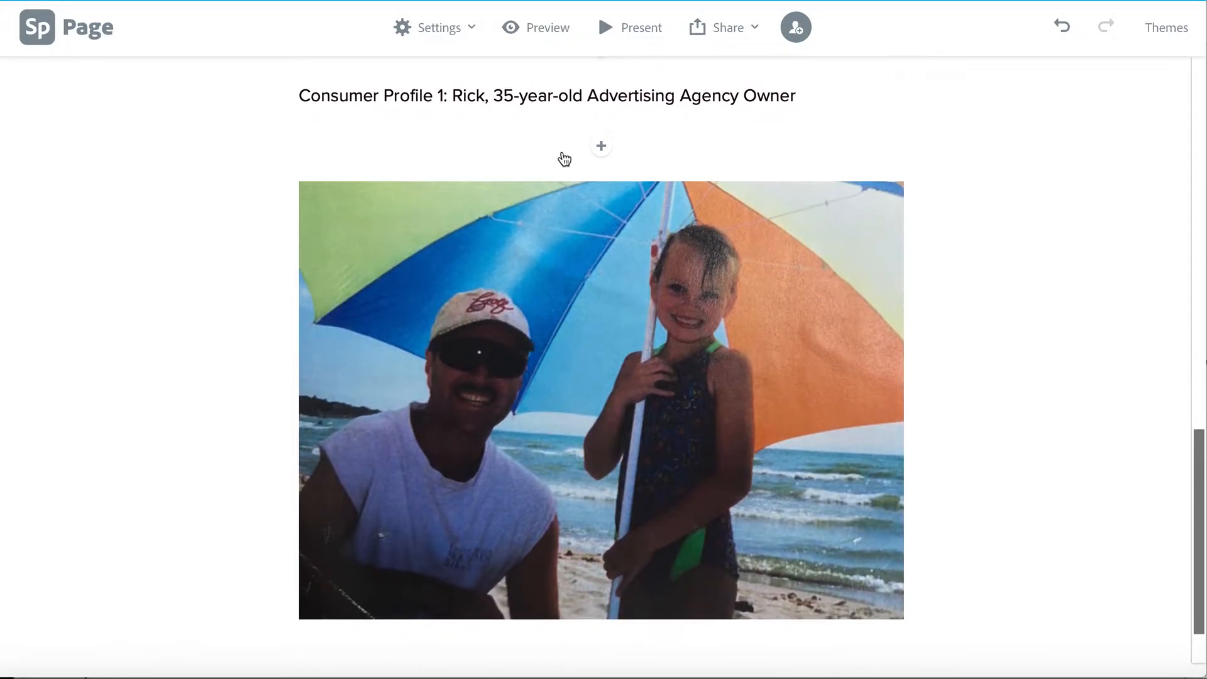
scroll(513, 300, up, 4)
scroll(539, 280, down, 2)
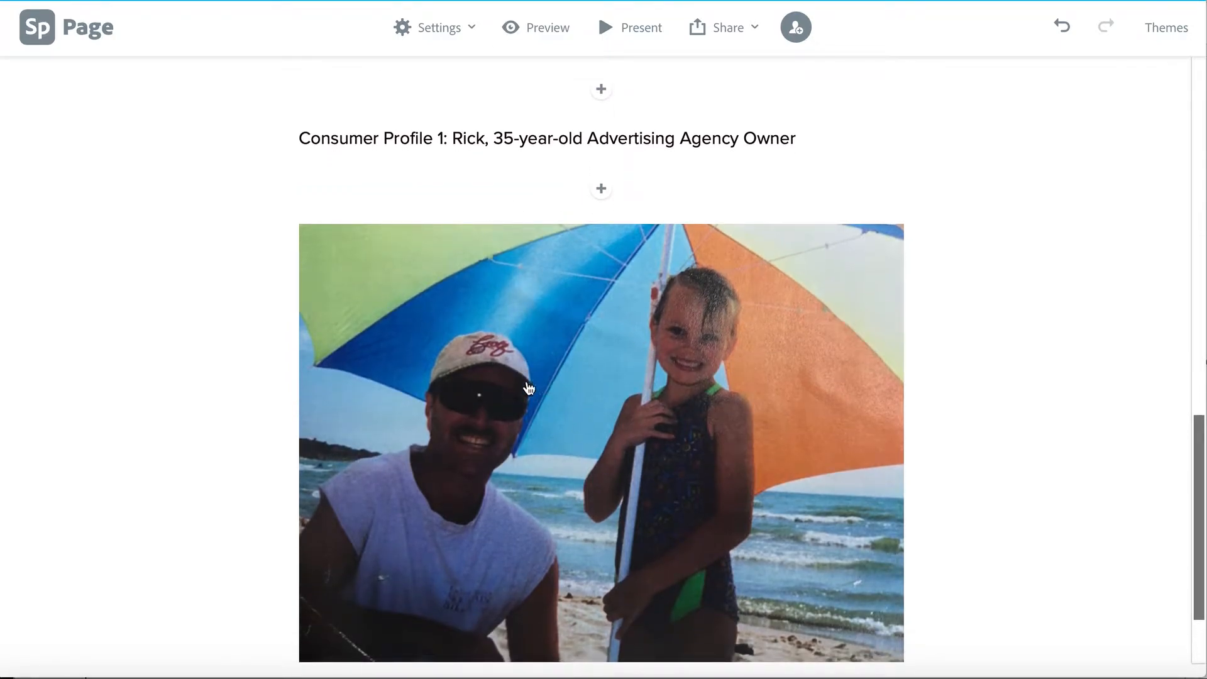
scroll(528, 388, up, 3)
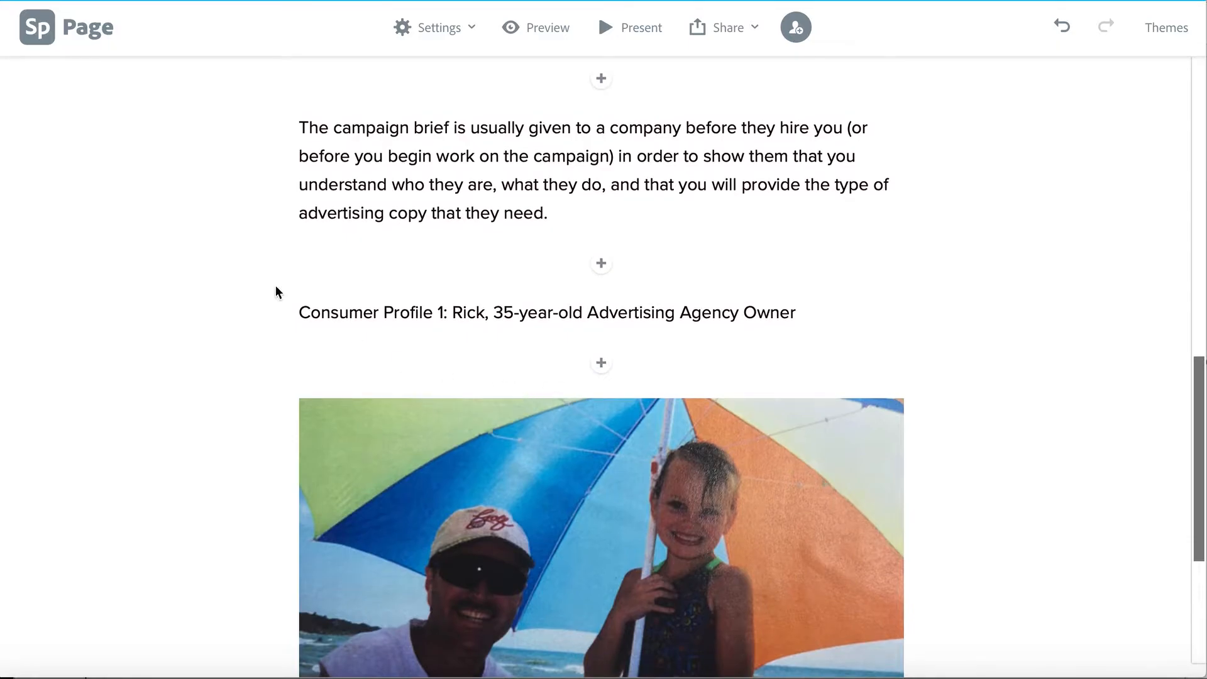
- Leave the AAF Chattanooga page for the Spark home screen and list all recent projects
scroll(213, 123, up, 15)
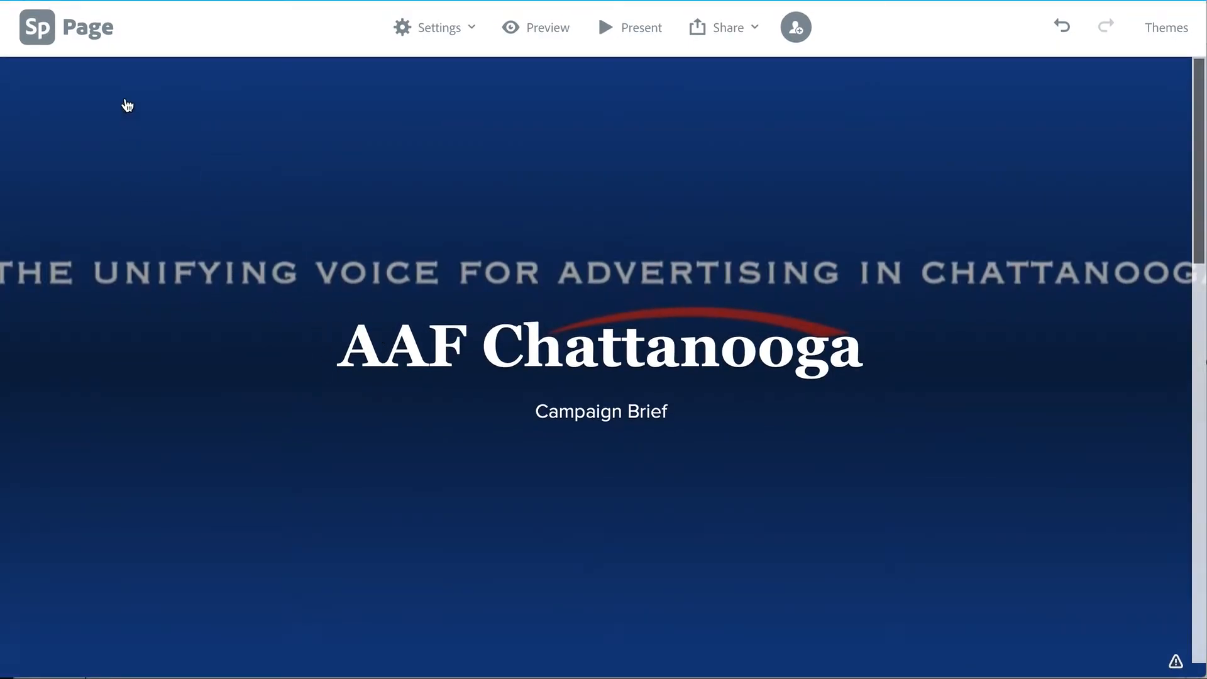
click(37, 29)
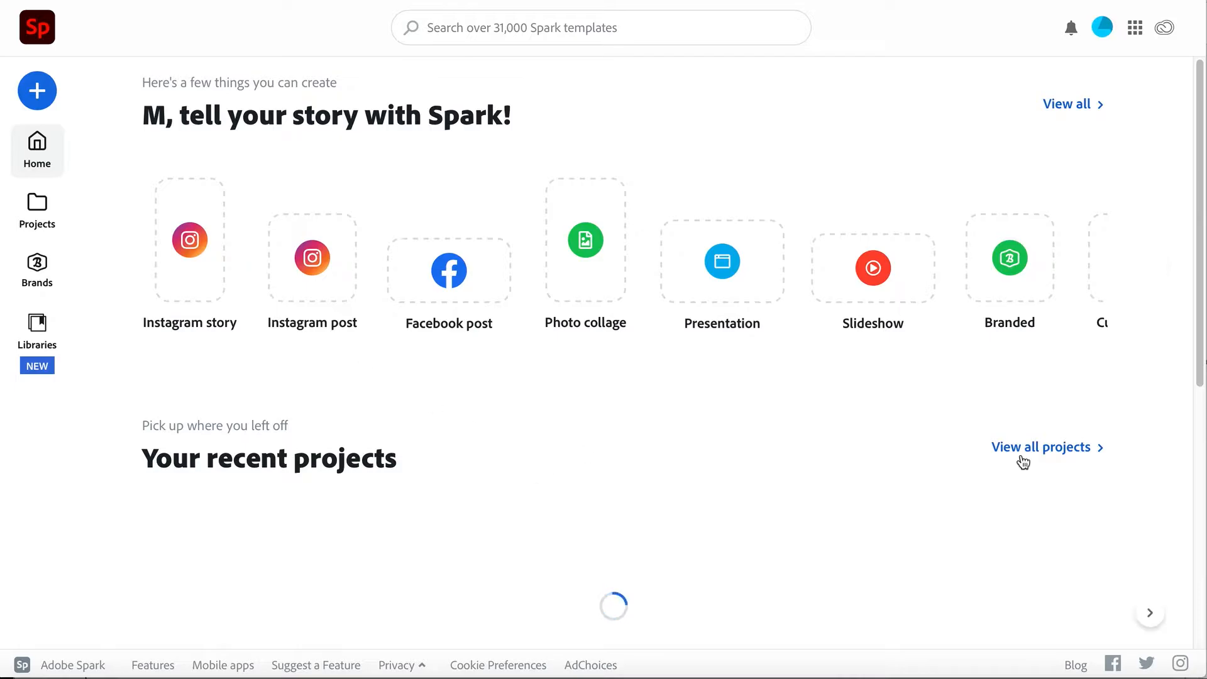
click(1037, 448)
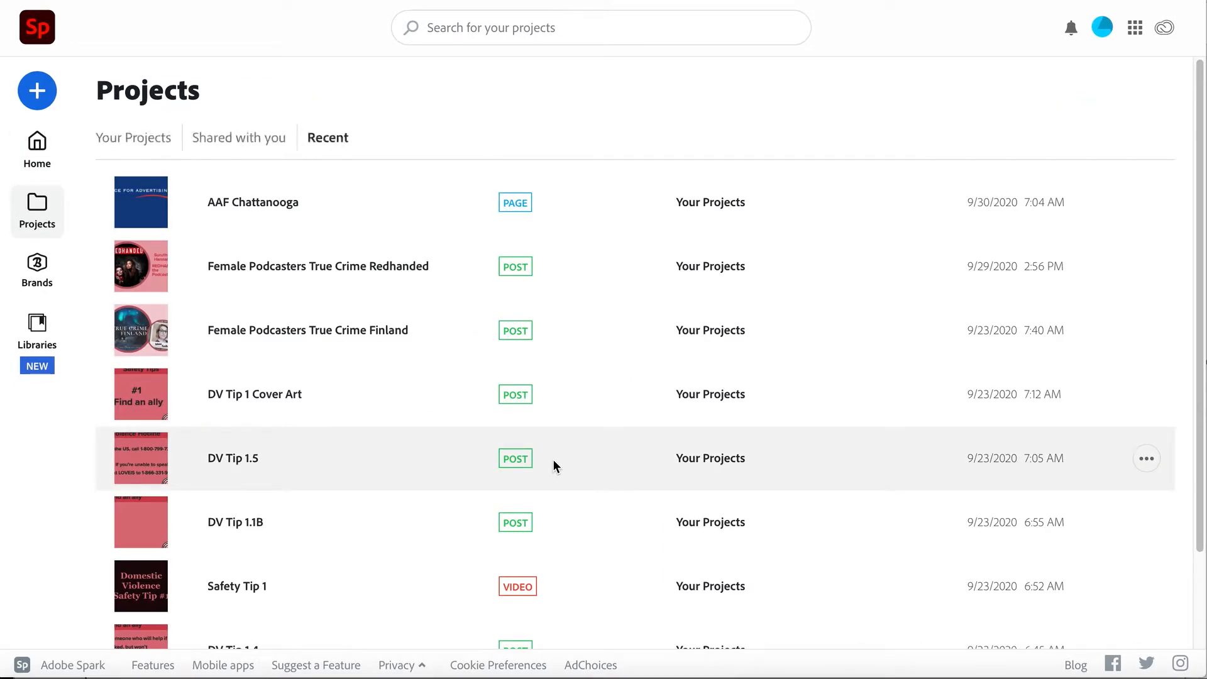
- Find the "Targeted Brief" page among the recent projects and open it for editing
scroll(553, 465, down, 4)
scroll(554, 465, down, 5)
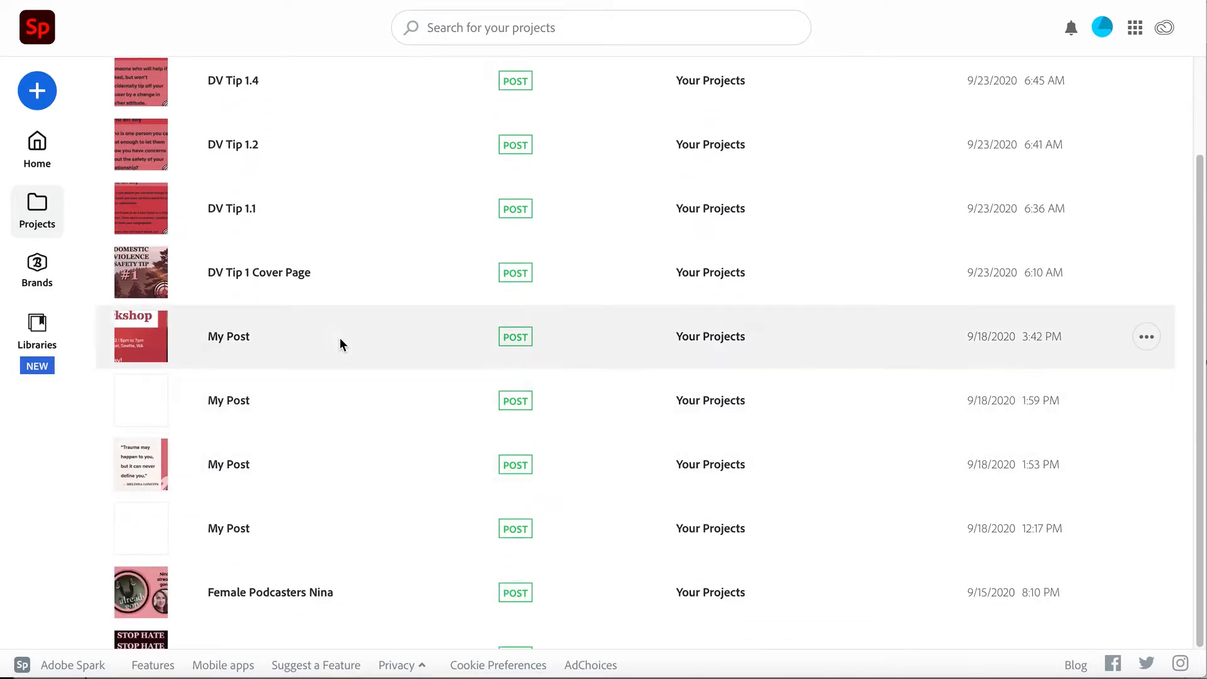
scroll(340, 340, down, 6)
scroll(340, 339, down, 1)
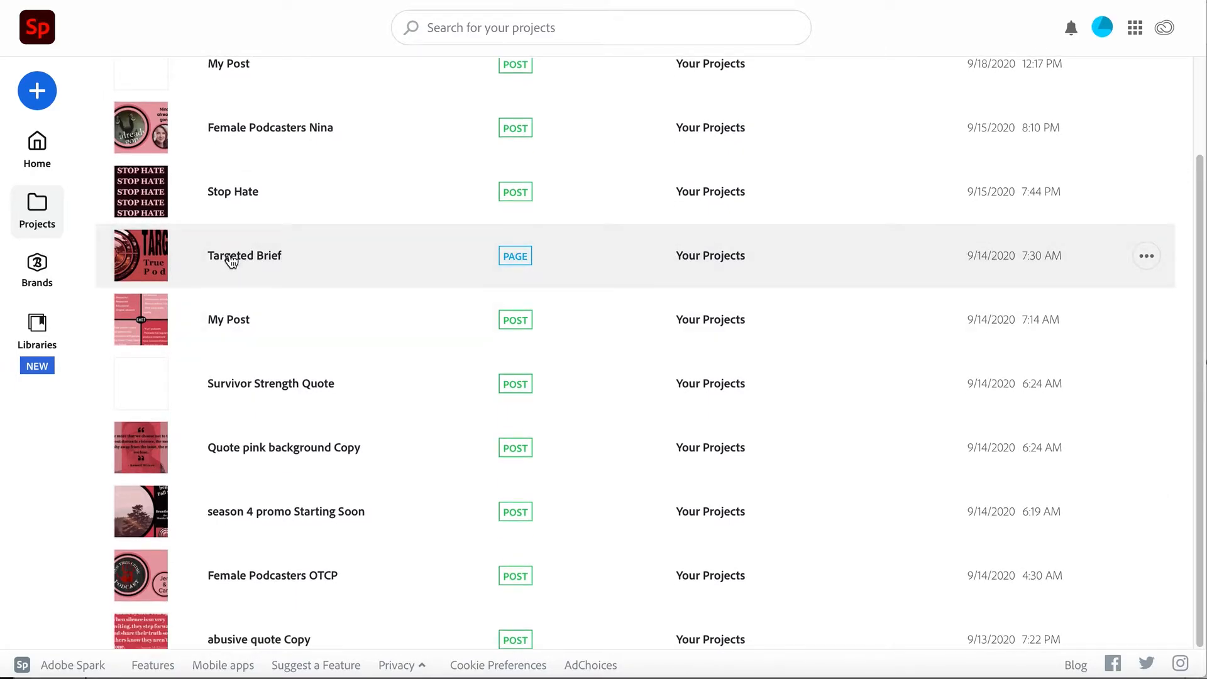
click(789, 237)
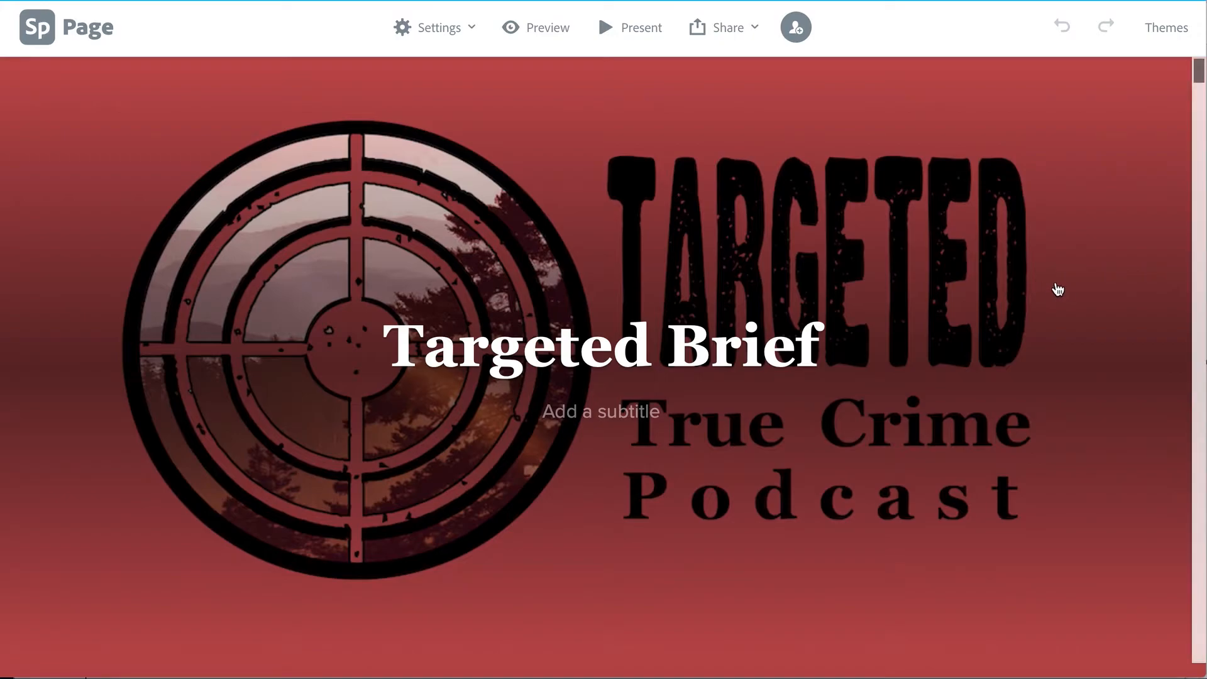
- Read the Targeted Brief's podcast introduction, situation analysis, genre and environment paragraphs, and its SWOT analysis
scroll(944, 374, down, 3)
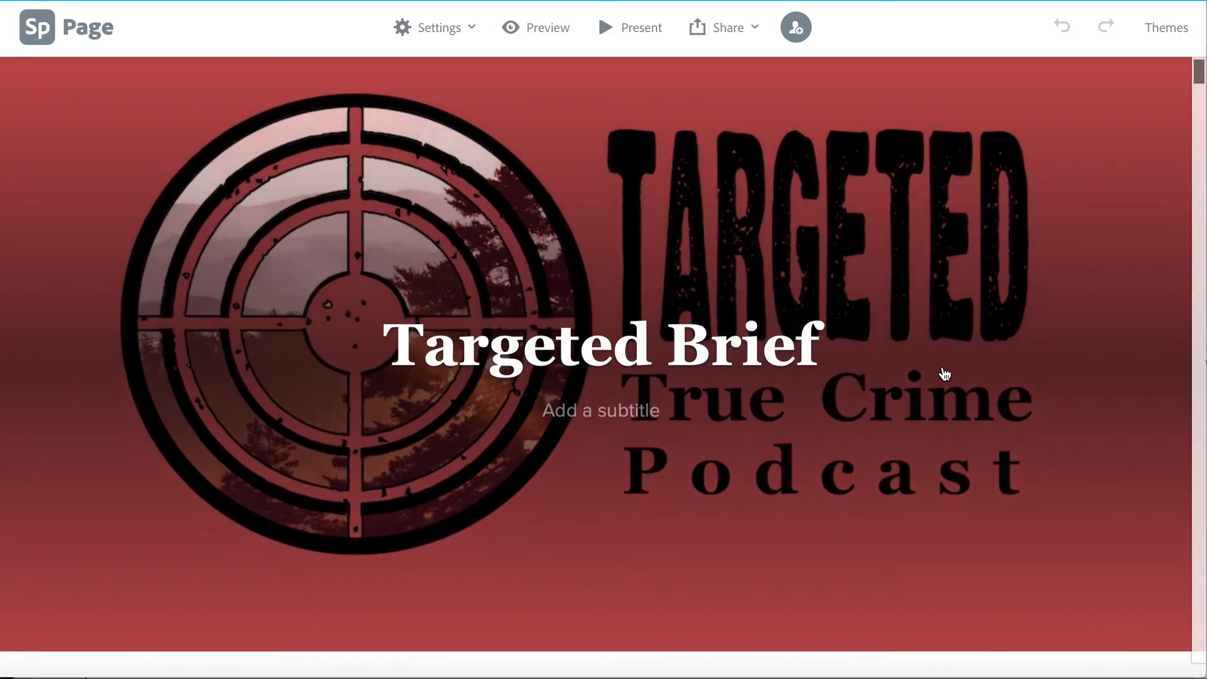
scroll(944, 374, down, 3)
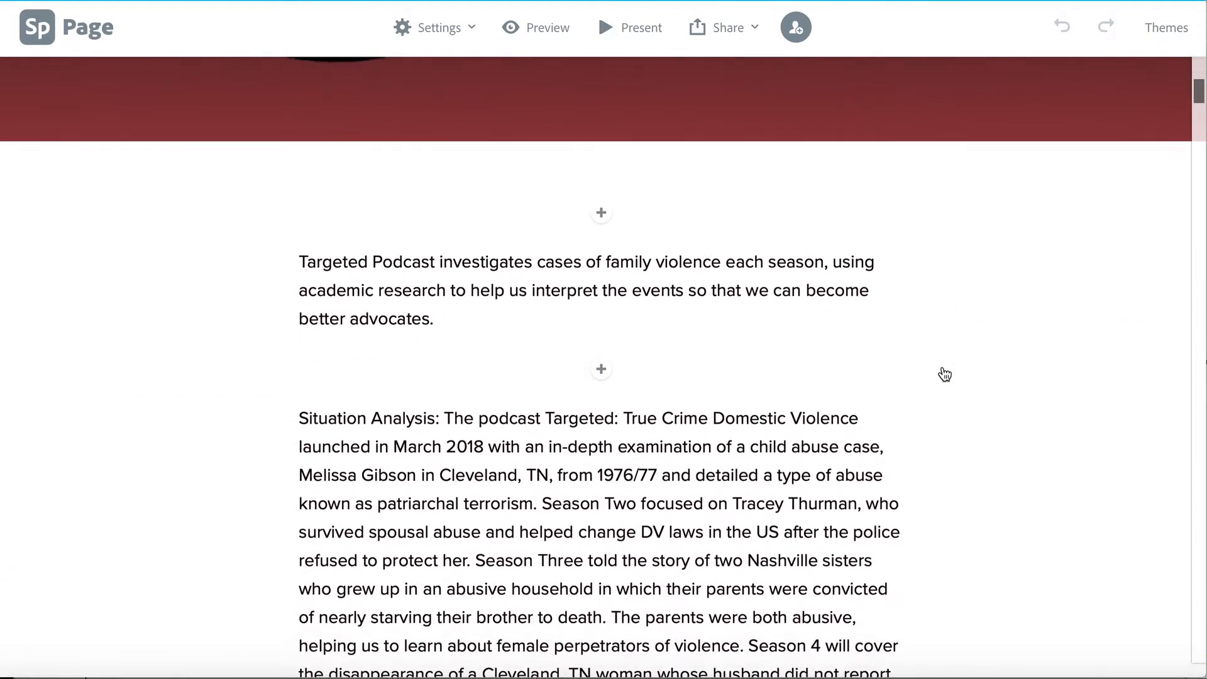
scroll(586, 359, down, 3)
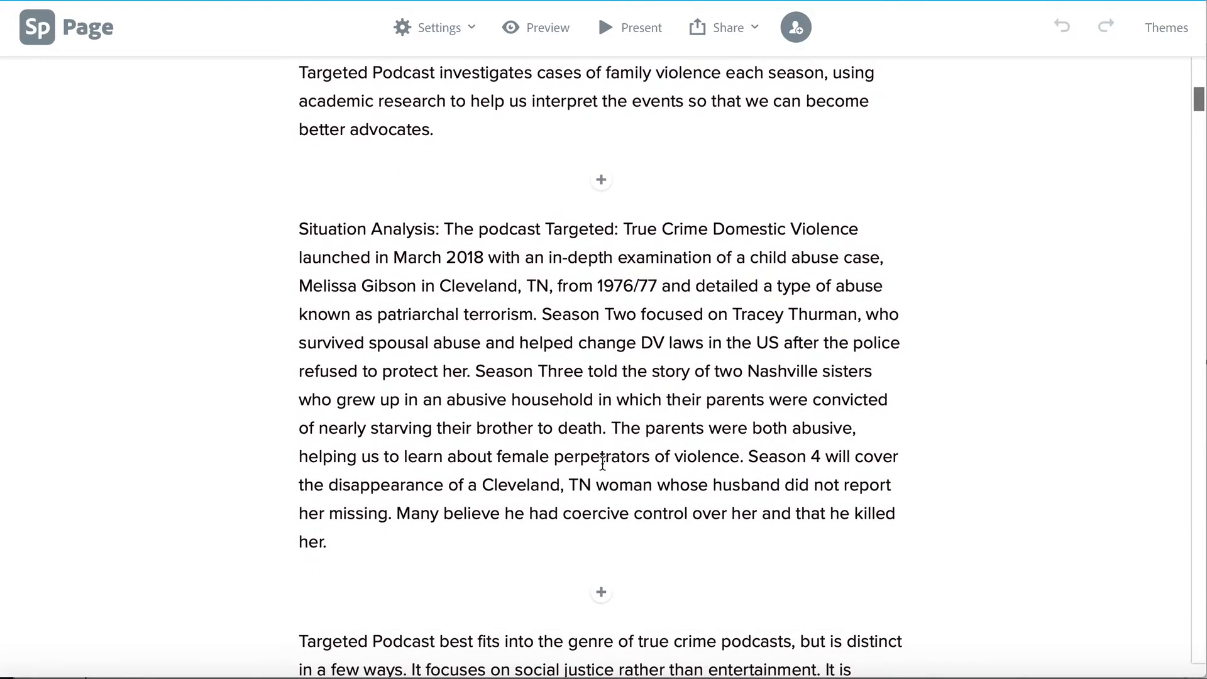
scroll(550, 376, down, 5)
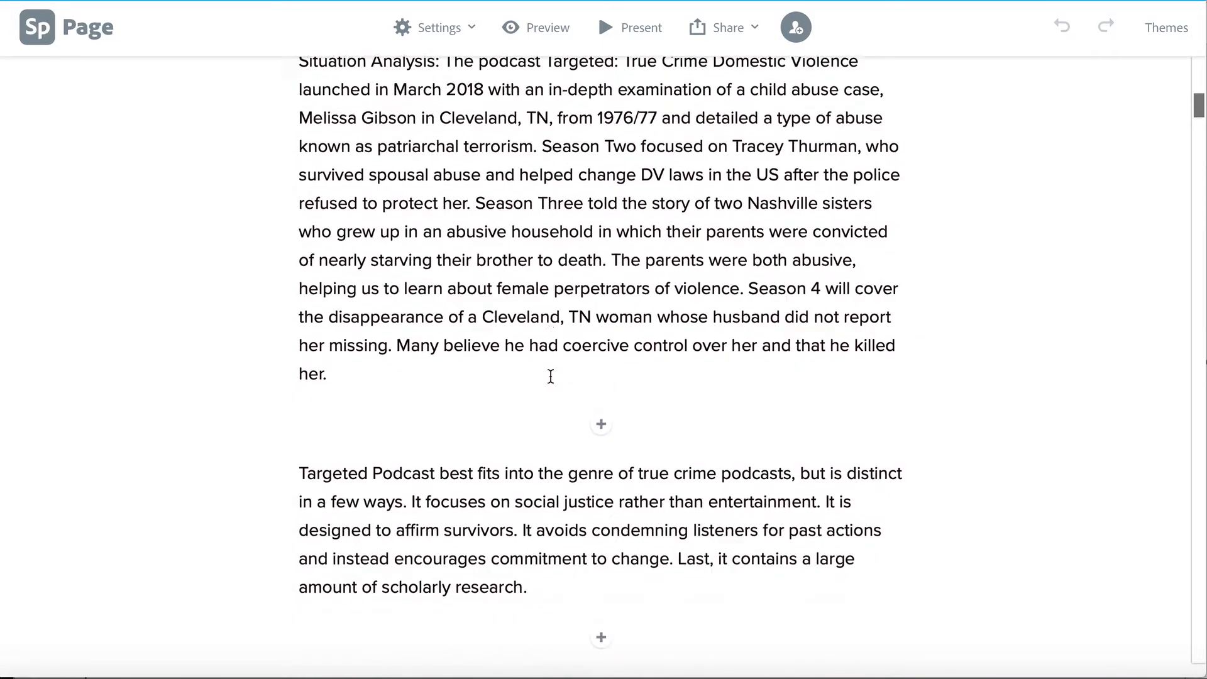
scroll(522, 355, down, 3)
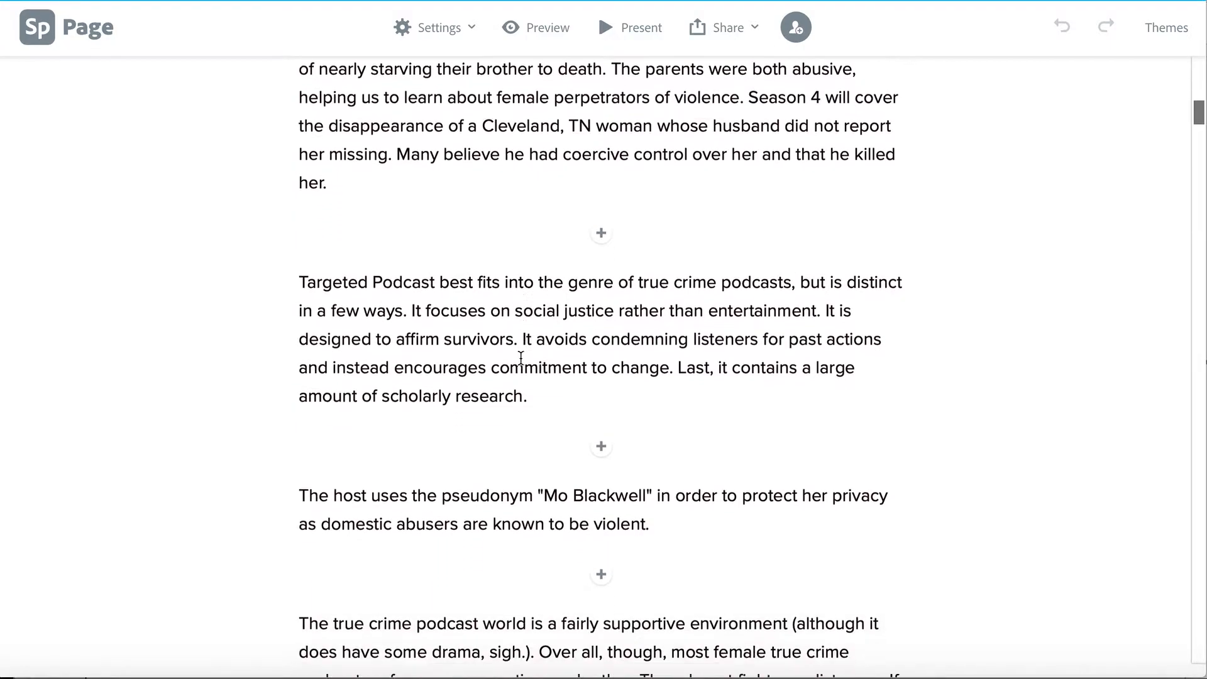
scroll(515, 488, down, 10)
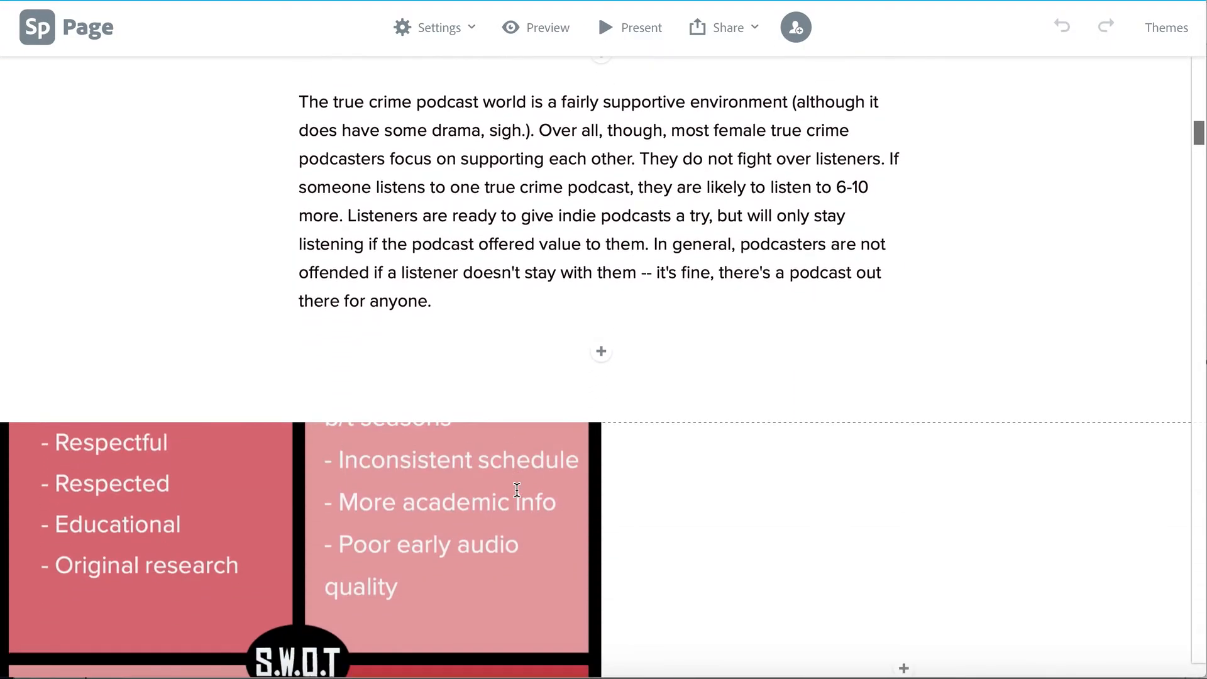
scroll(517, 490, down, 1)
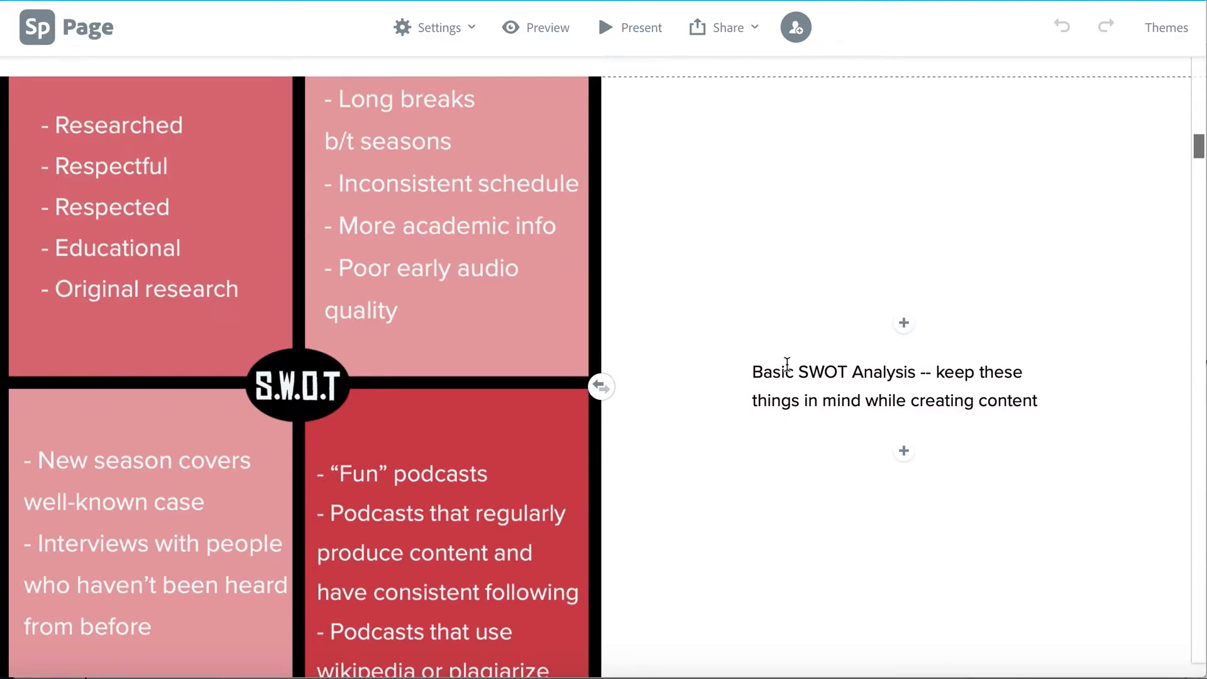
- Examine the Season 4 "Brantley Out" photo section and the split-layout consumer profiles with portraits beneath it
scroll(846, 395, down, 10)
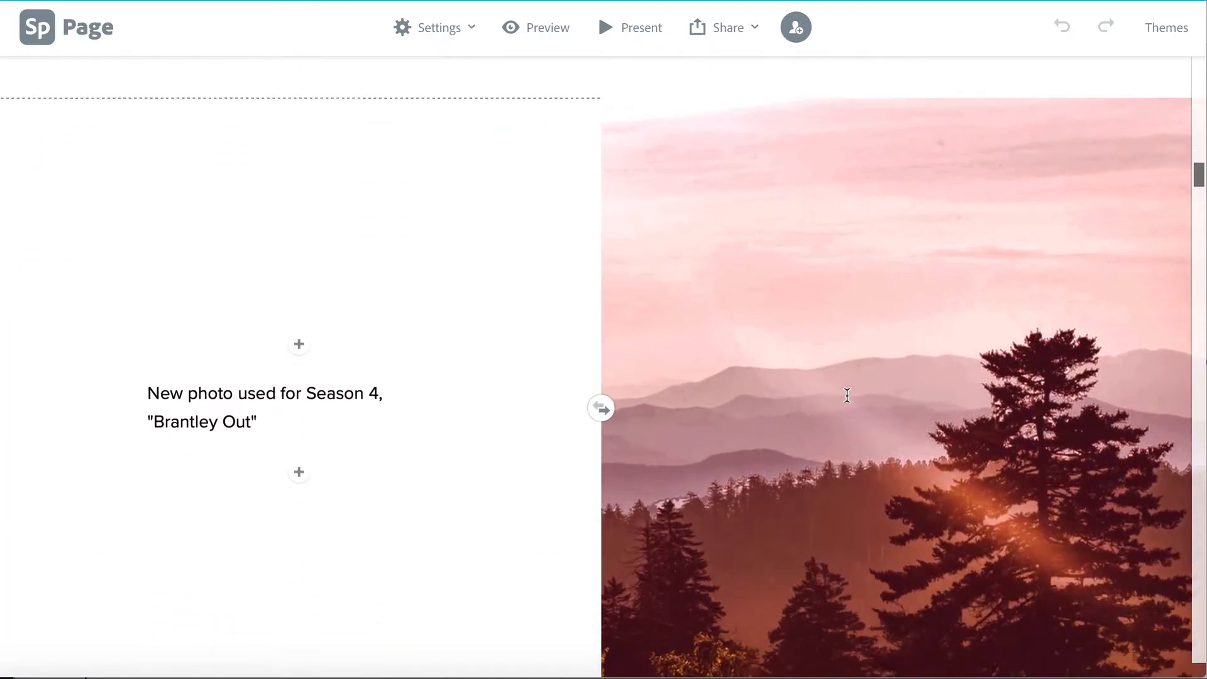
scroll(847, 394, down, 1)
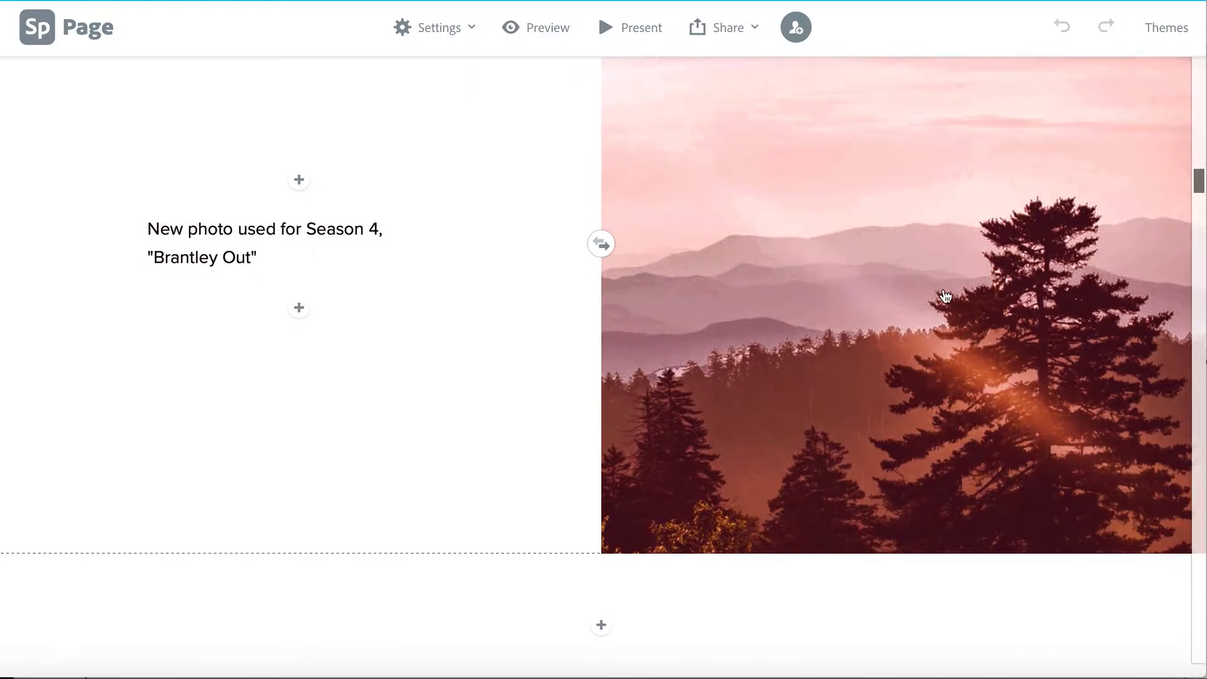
scroll(803, 358, down, 1)
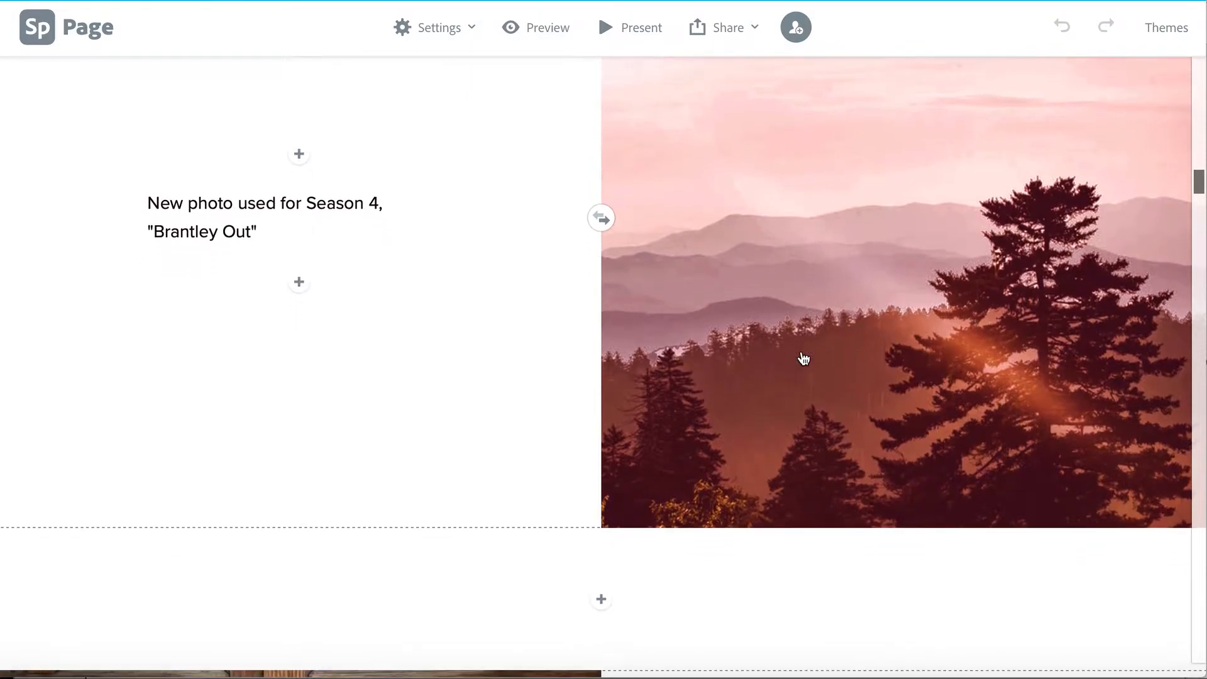
scroll(803, 359, down, 3)
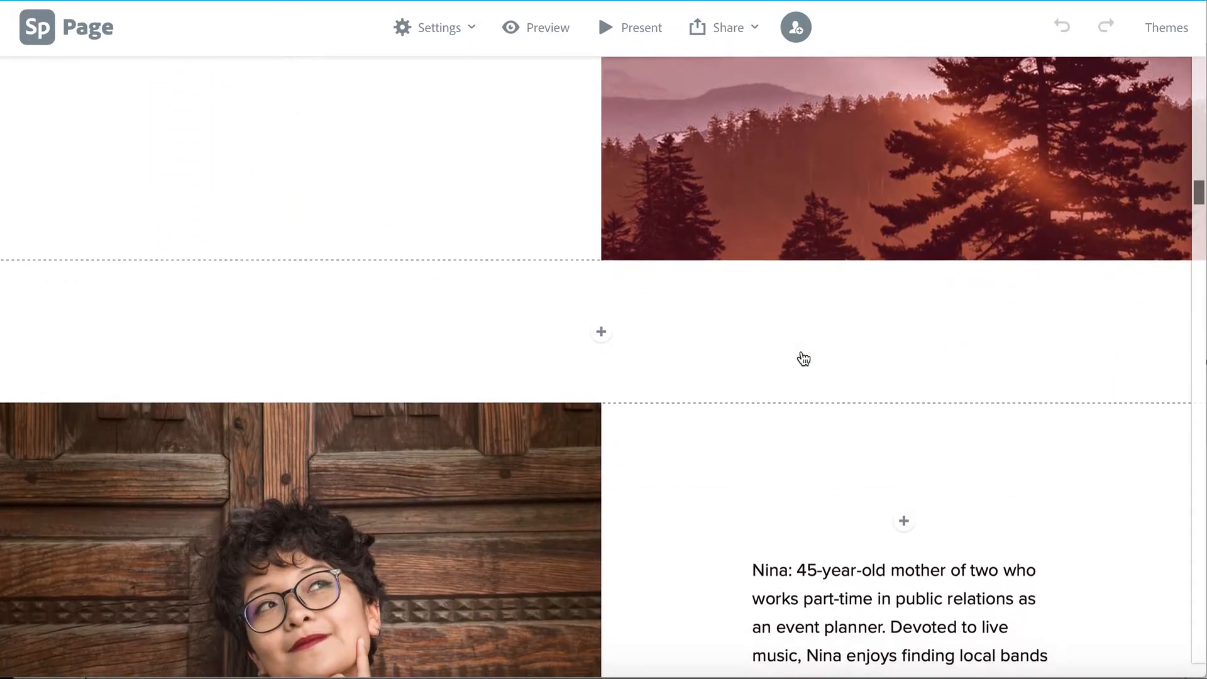
scroll(802, 314, up, 4)
scroll(851, 334, down, 10)
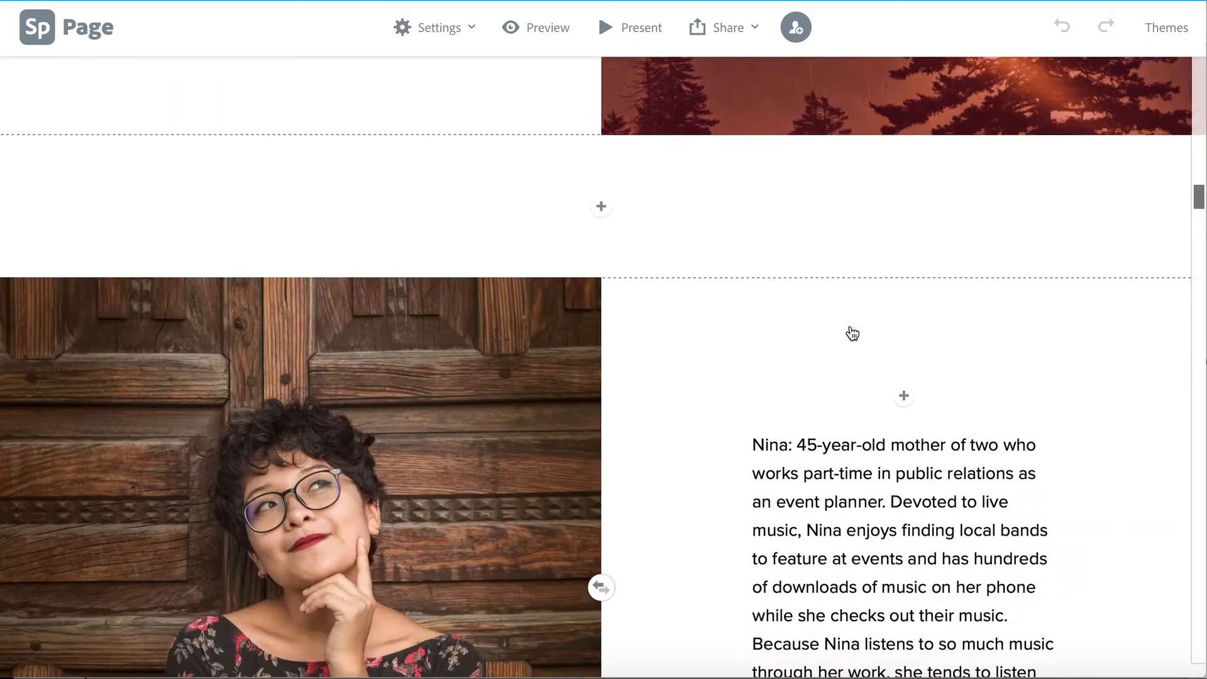
scroll(851, 334, down, 3)
scroll(851, 337, up, 2)
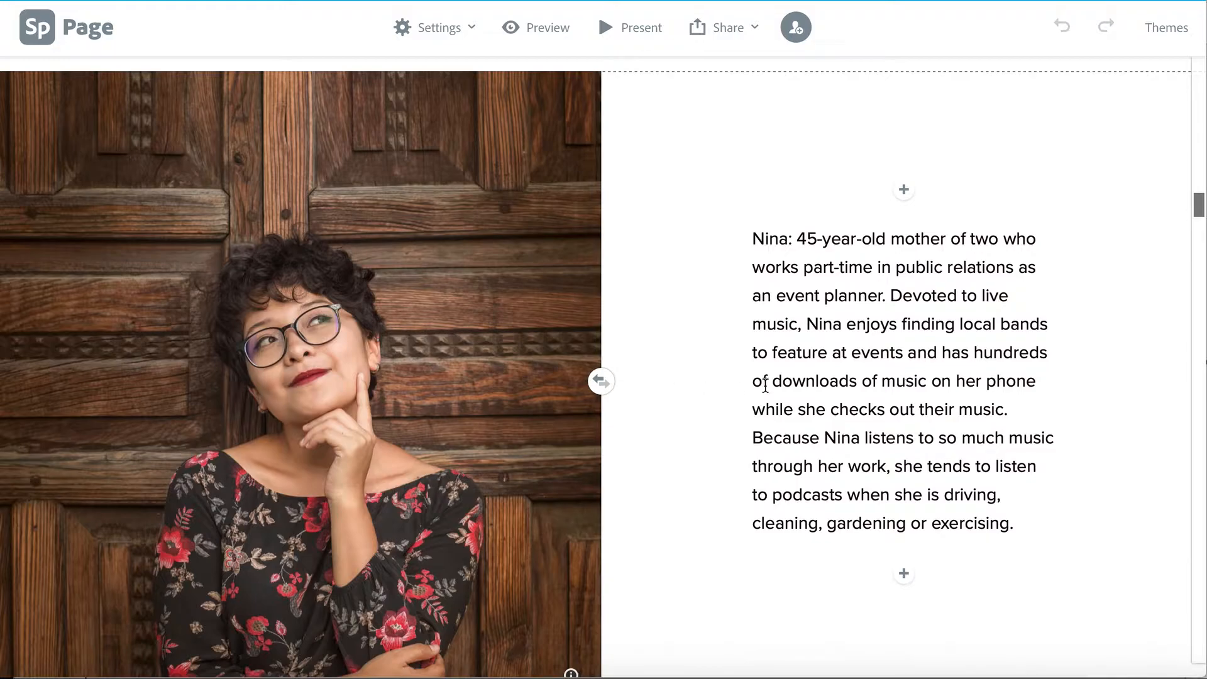
scroll(781, 403, down, 10)
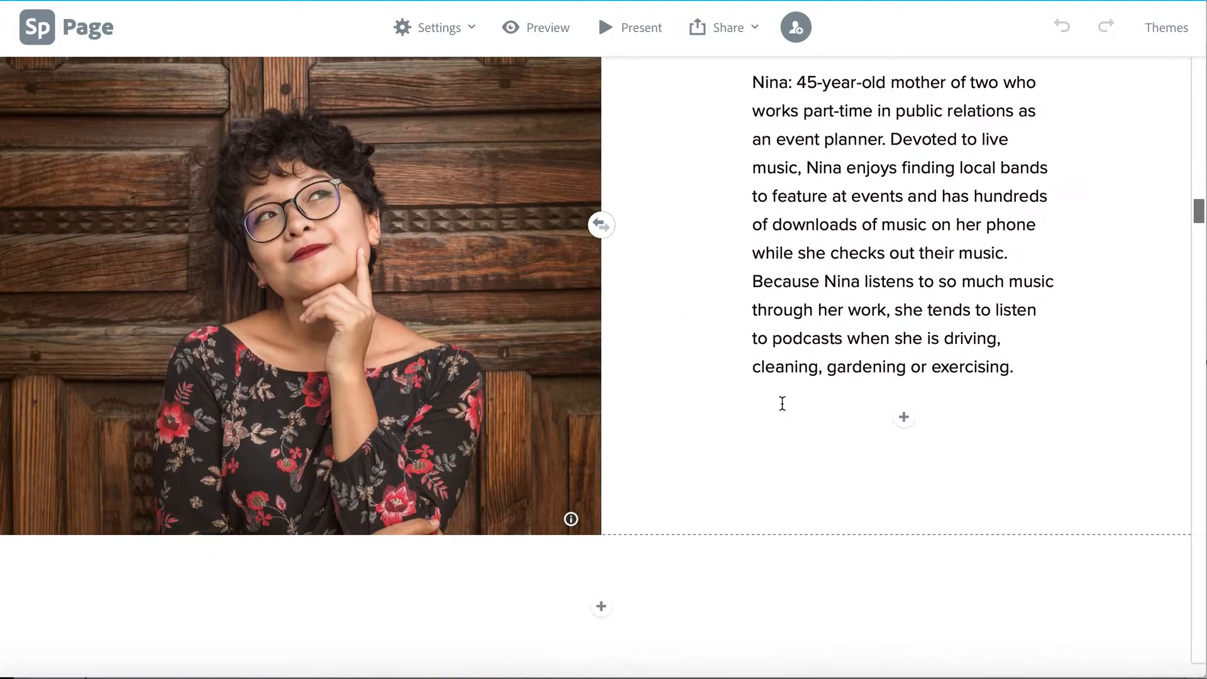
scroll(781, 402, down, 15)
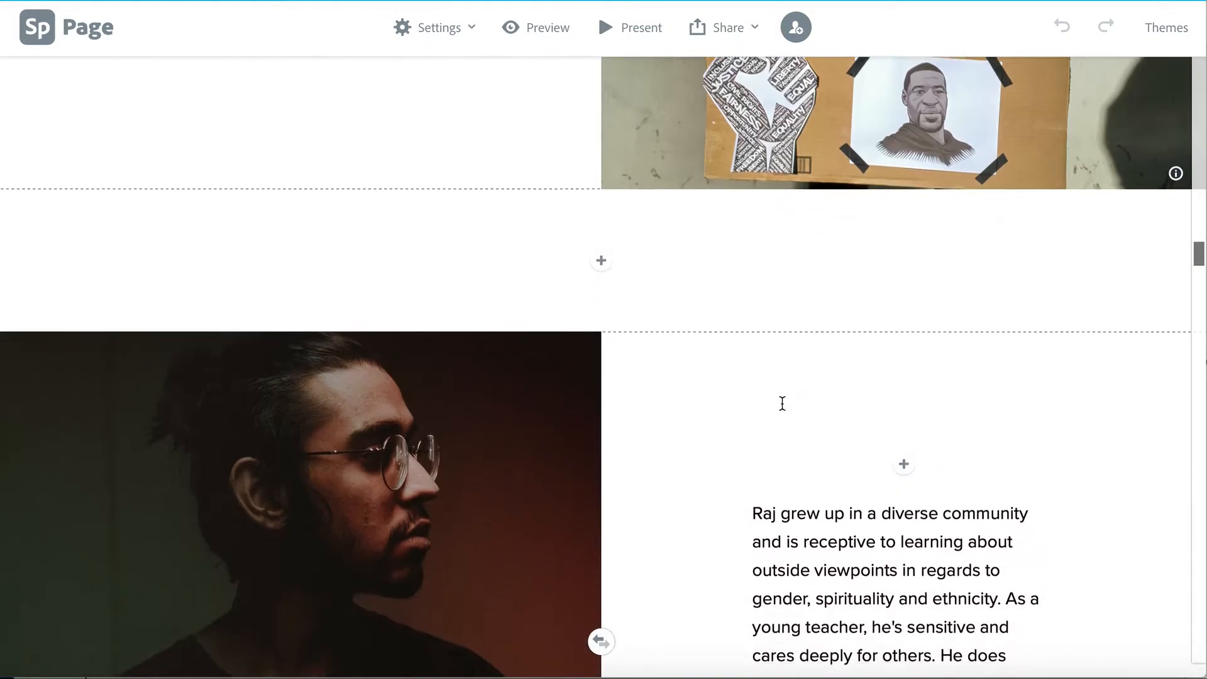
- Read the Brand Style Guide section, including the posting guidelines and the numbered content categories
scroll(782, 403, down, 5)
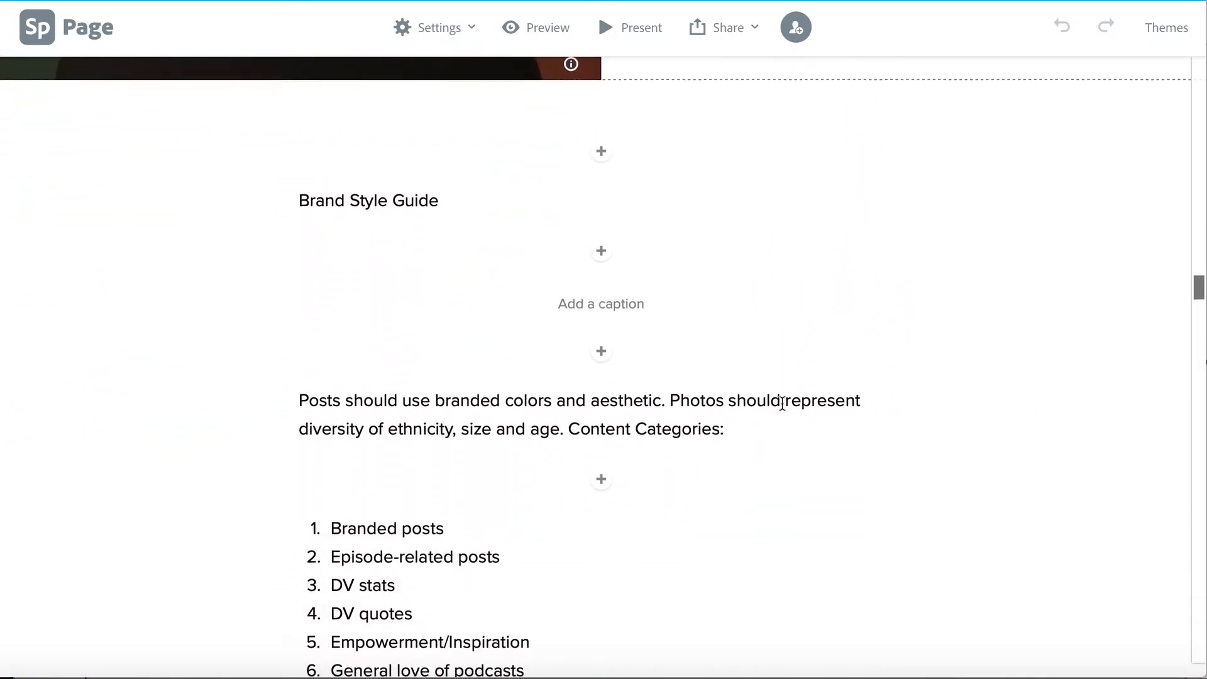
scroll(781, 403, up, 1)
scroll(782, 403, up, 1)
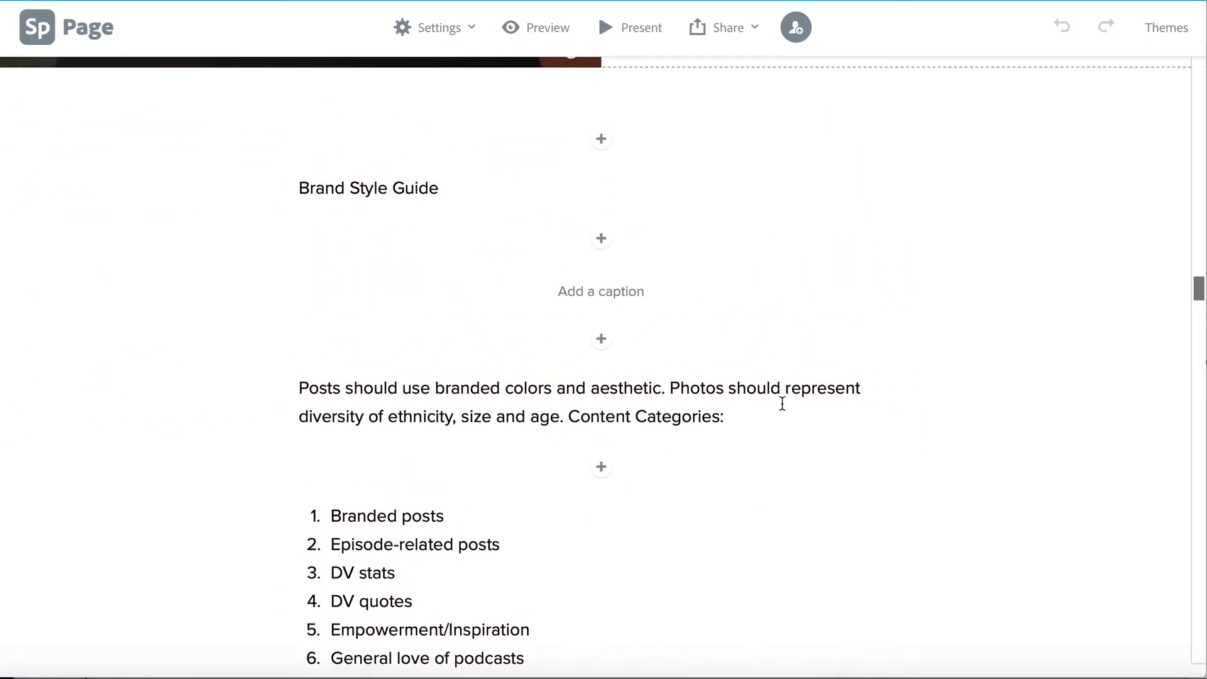
scroll(570, 321, up, 4)
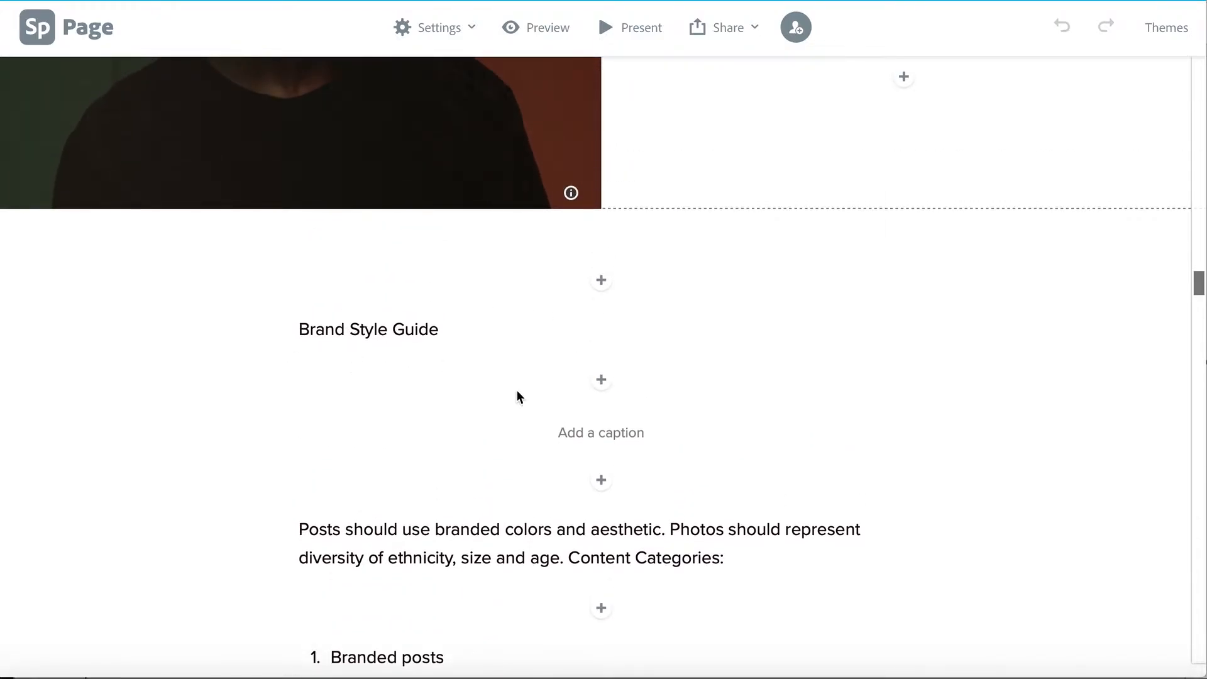
scroll(517, 394, down, 3)
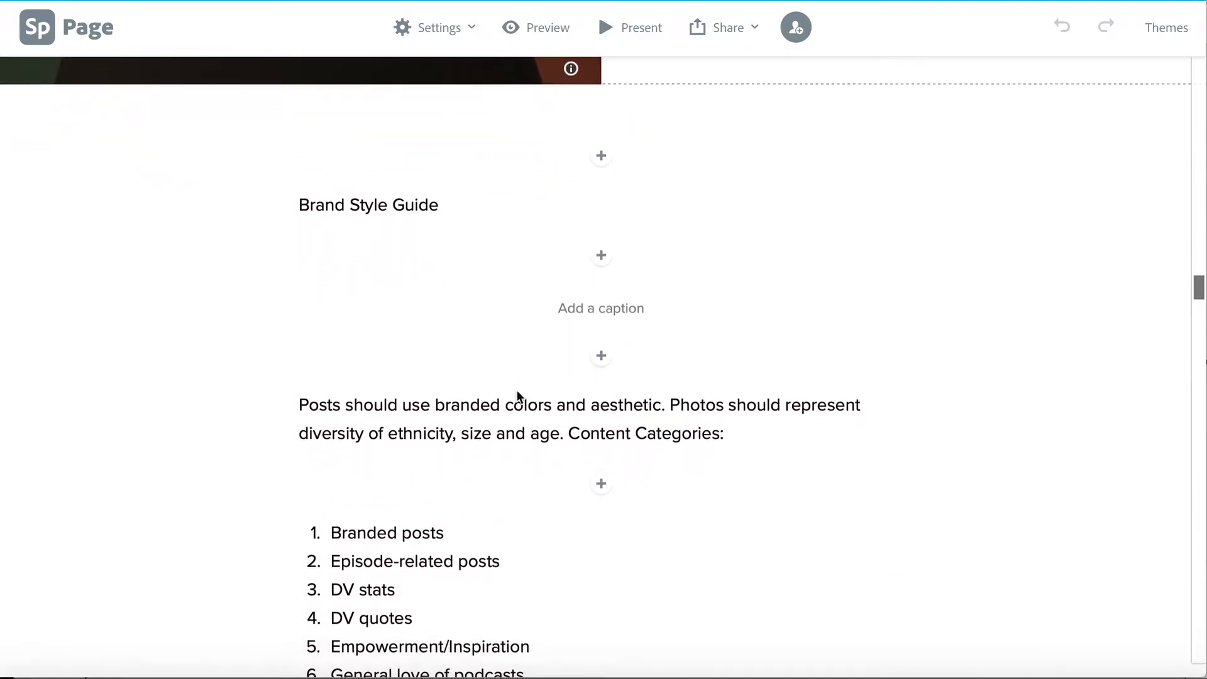
scroll(517, 391, down, 4)
- Look through the sample graphics below the style guide, from the "Brantley Out" artwork to the branded posts and statistics images
scroll(652, 410, down, 10)
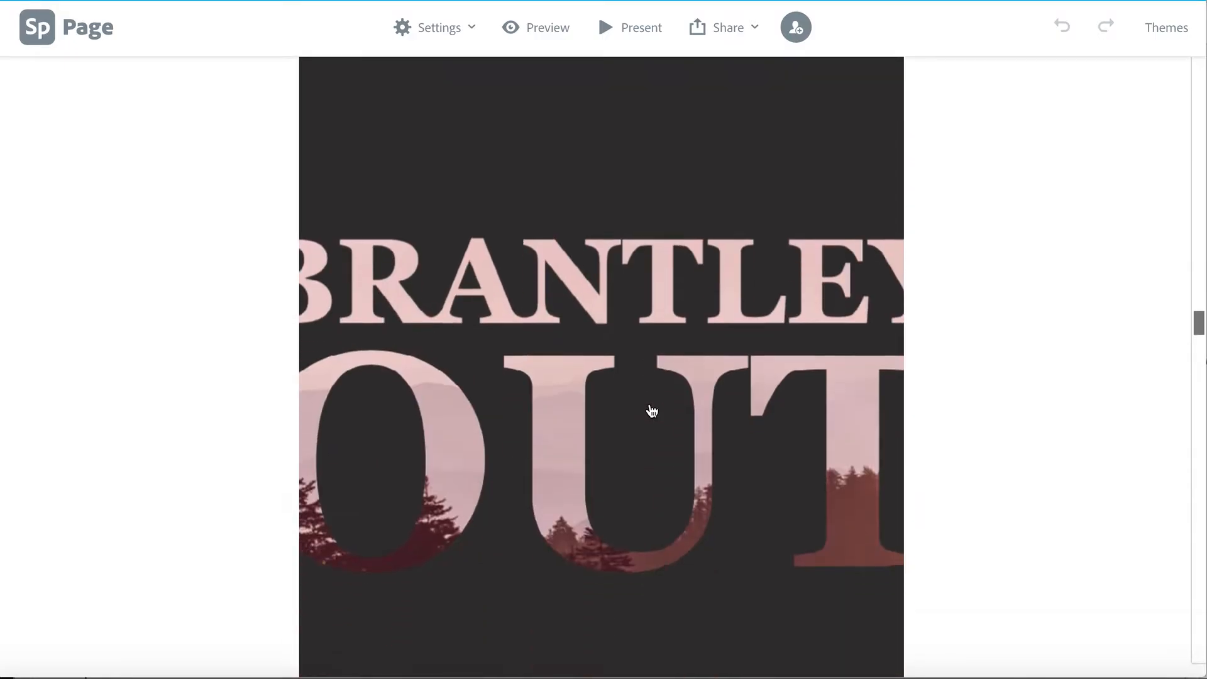
scroll(652, 410, down, 12)
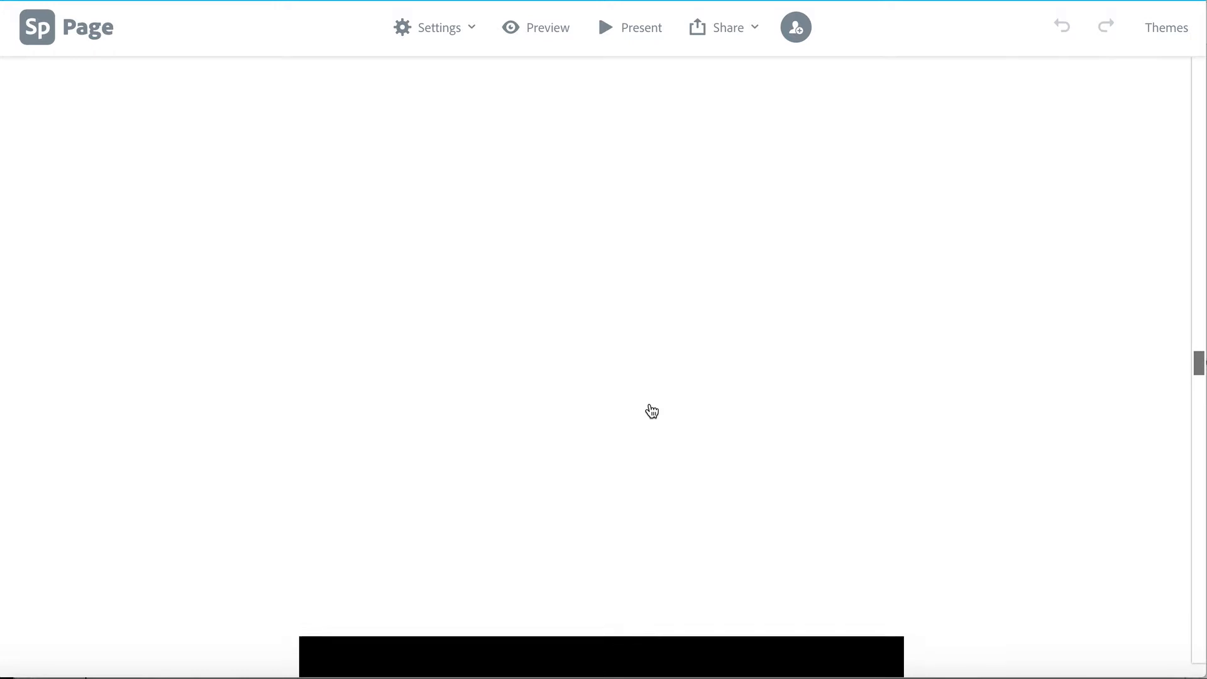
scroll(651, 410, down, 7)
scroll(652, 410, up, 8)
scroll(652, 410, up, 15)
scroll(652, 411, up, 1)
scroll(652, 411, down, 10)
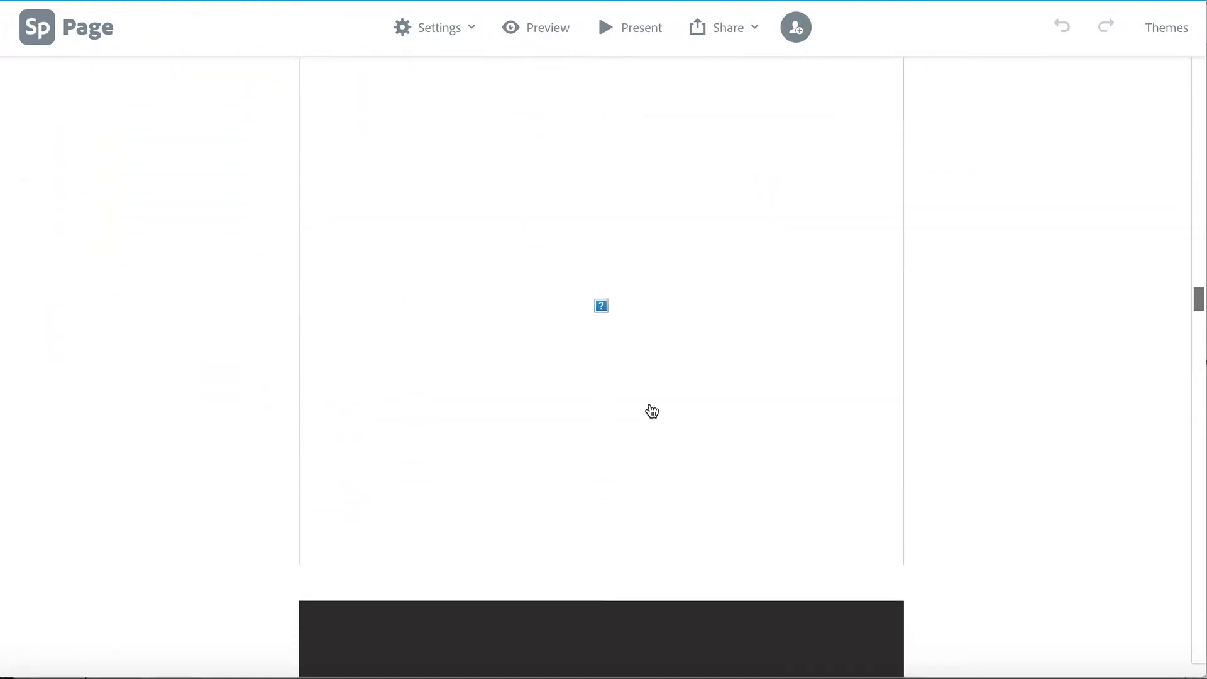
scroll(652, 411, down, 10)
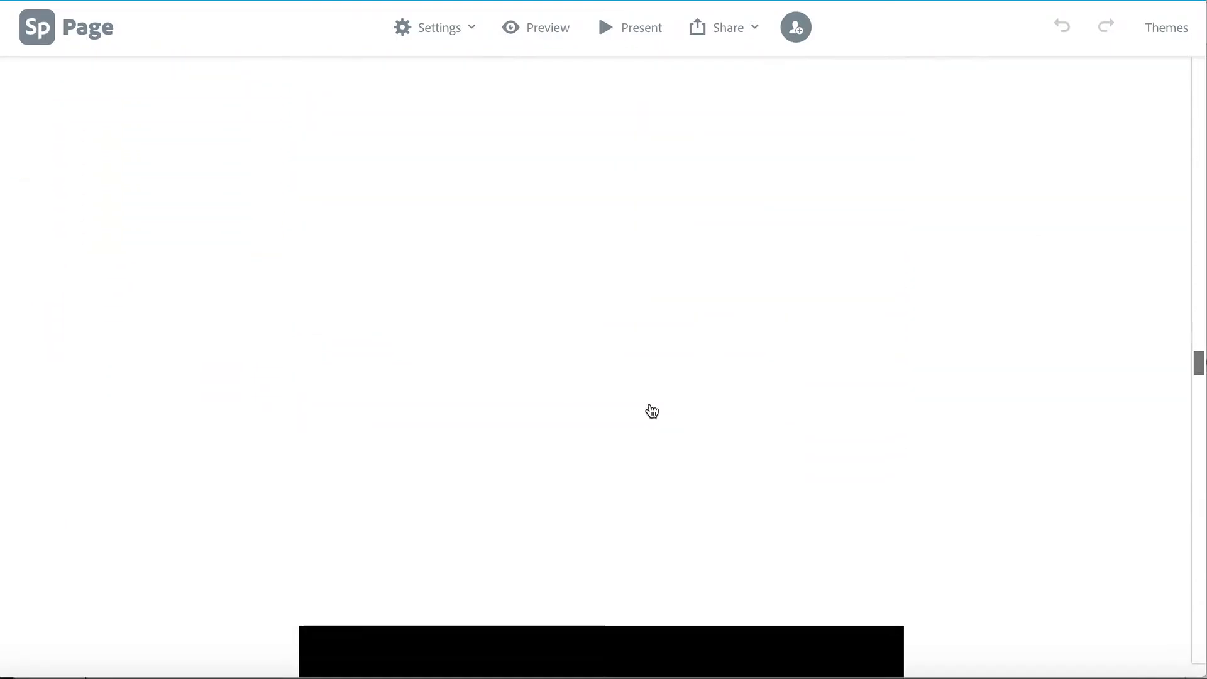
scroll(652, 410, down, 10)
scroll(651, 411, down, 15)
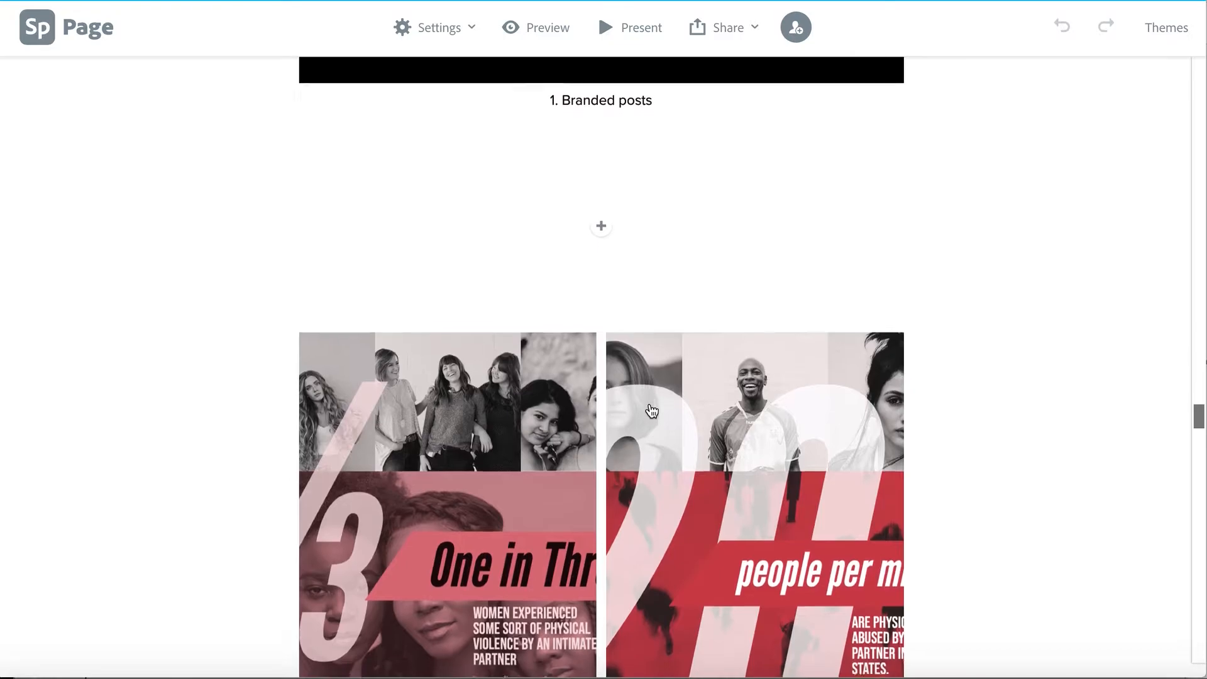
- Return to the consumer profiles and review the social activist and young teacher descriptions down to the Brand Style Guide heading
scroll(651, 410, up, 15)
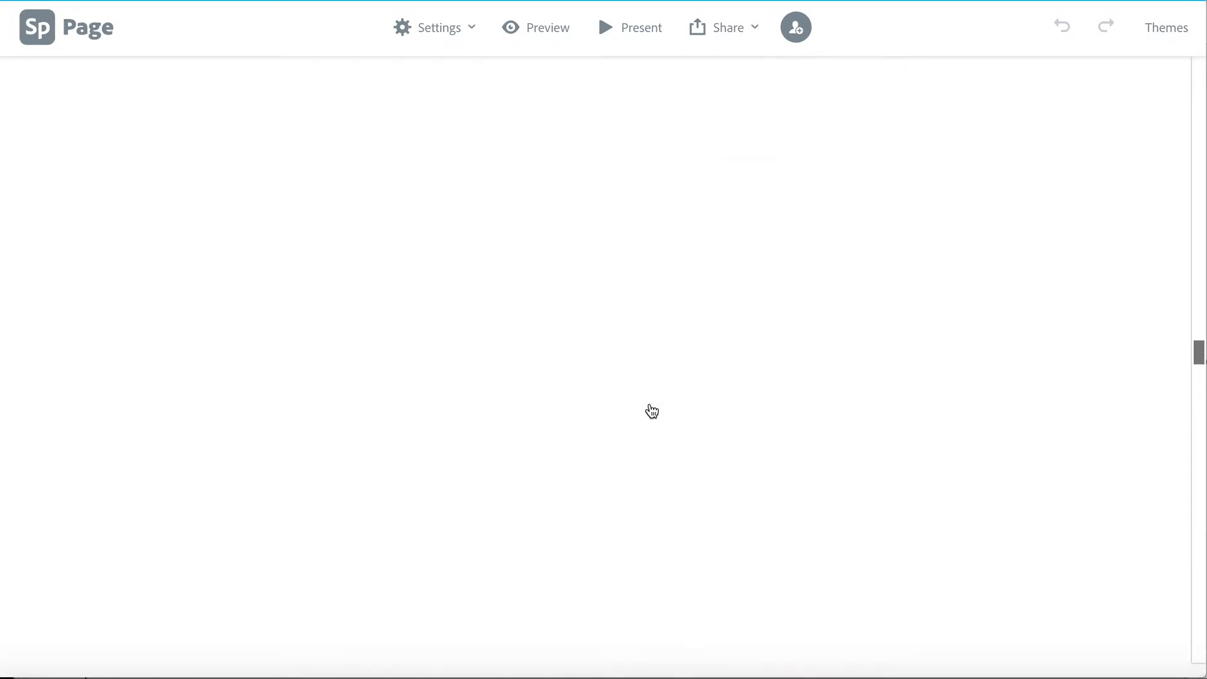
scroll(651, 410, down, 15)
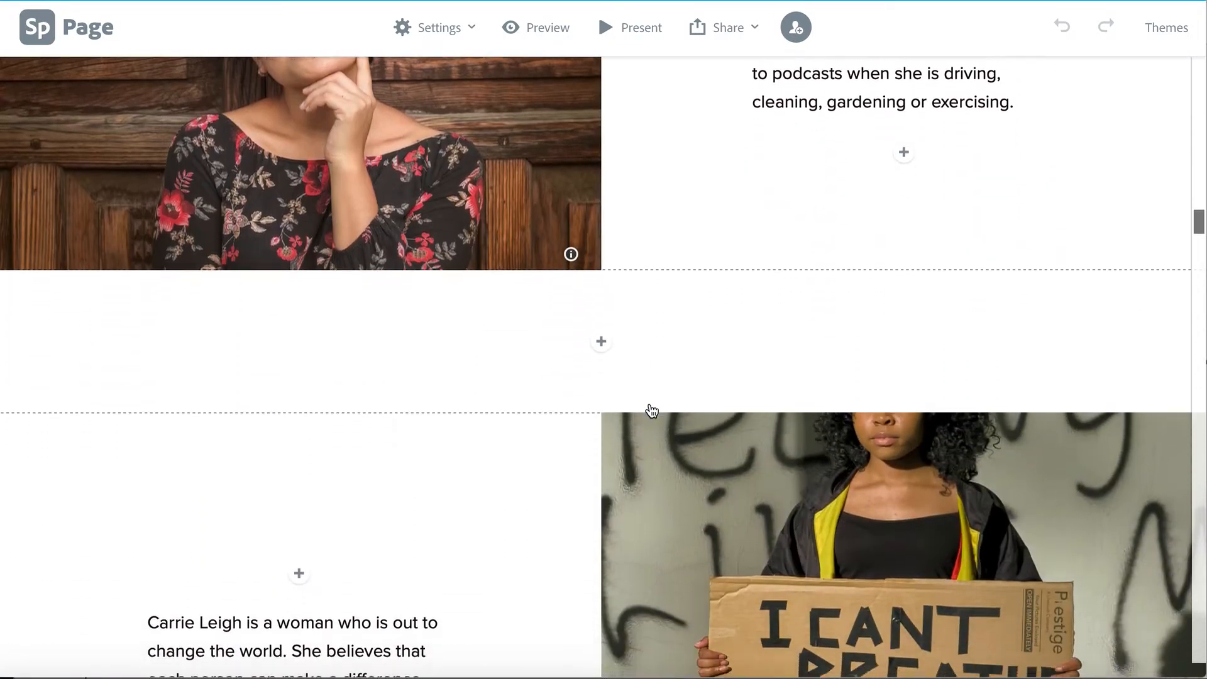
scroll(651, 410, down, 8)
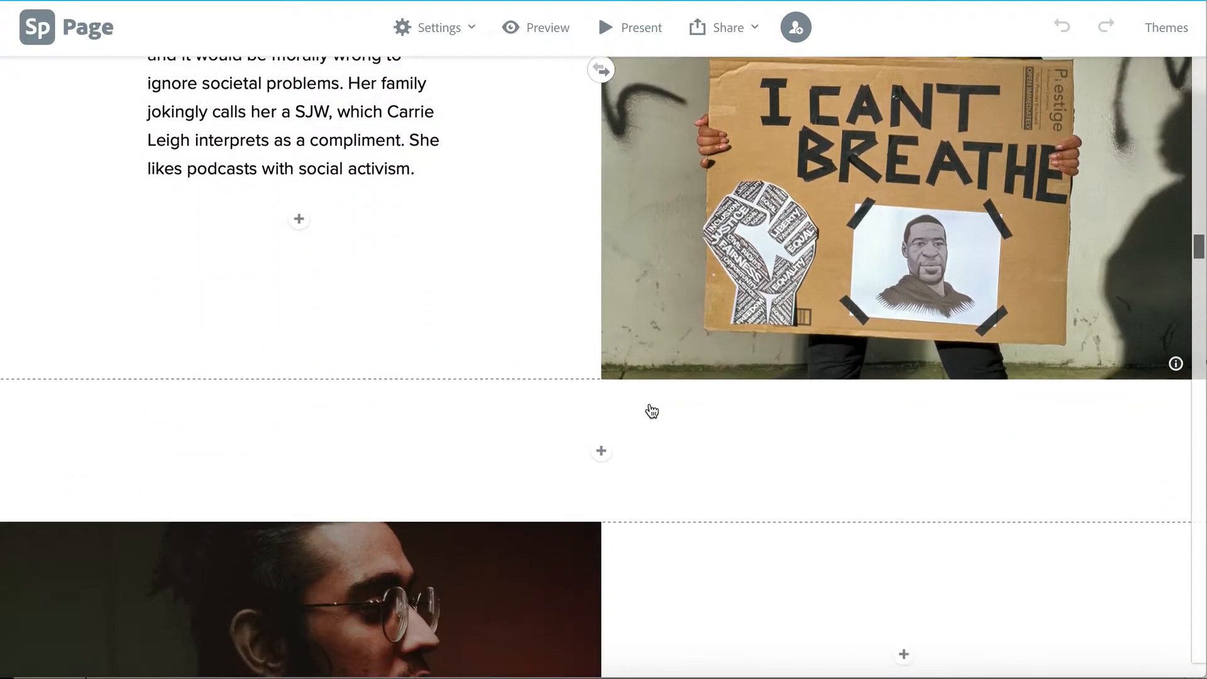
scroll(575, 541, down, 4)
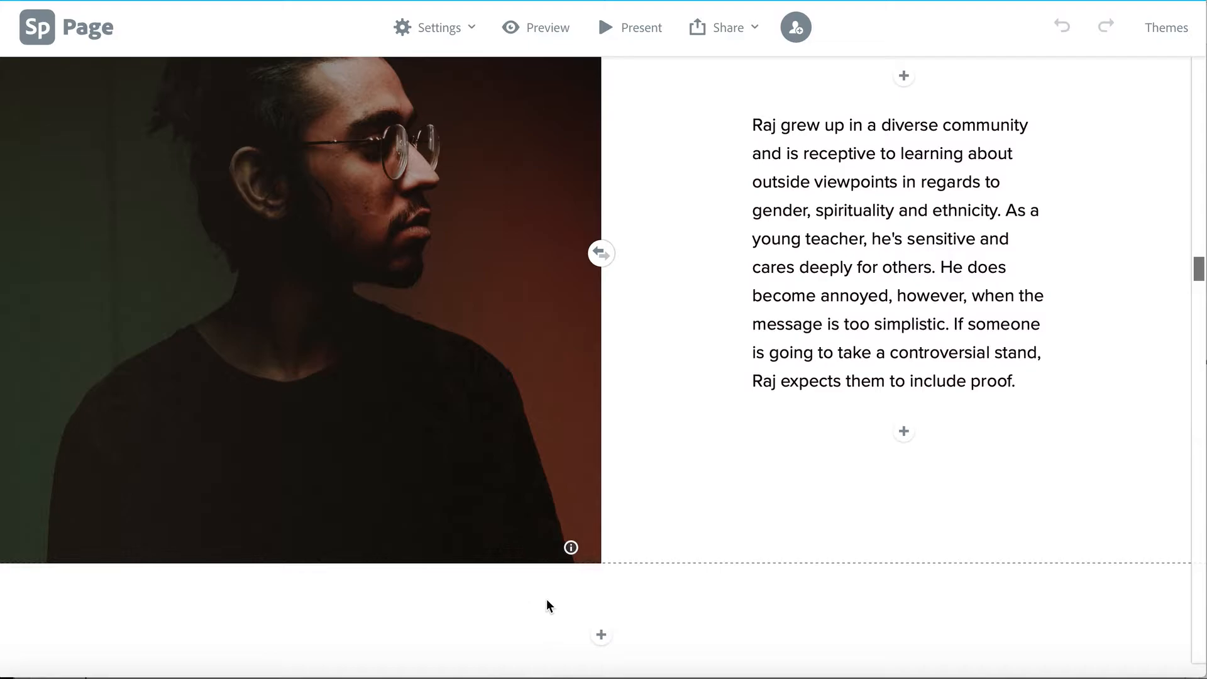
scroll(802, 282, up, 3)
scroll(805, 283, down, 4)
scroll(804, 284, down, 1)
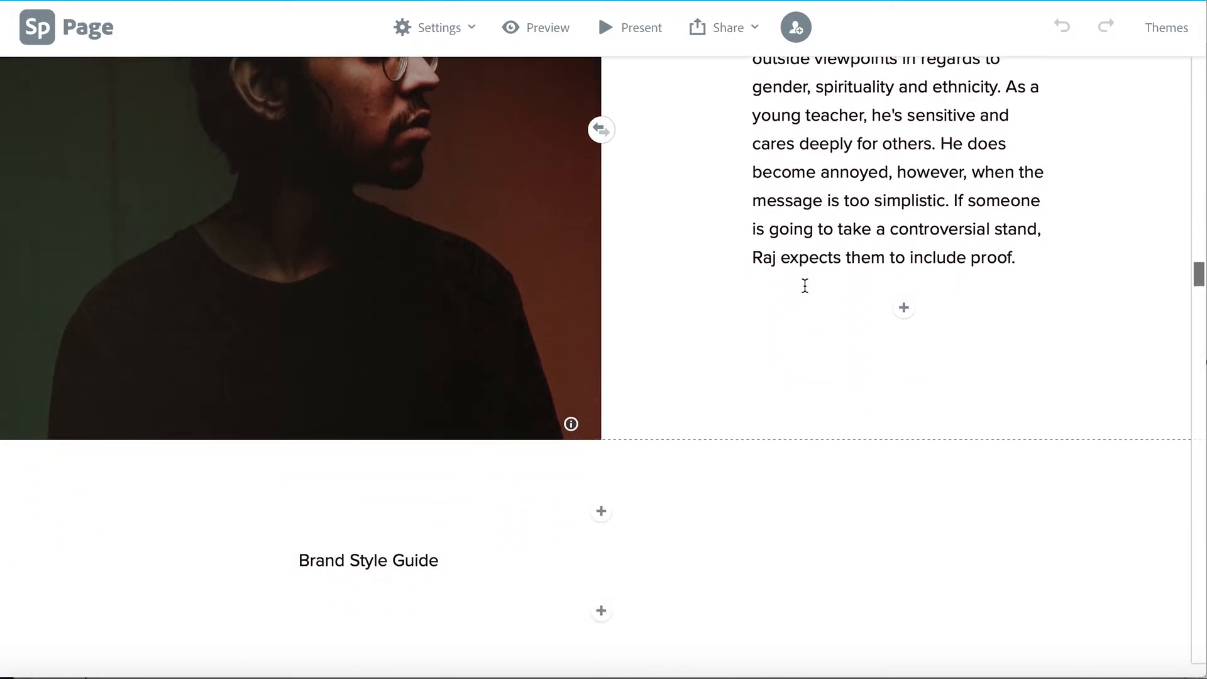
- Leave the Targeted Brief page and reopen the AAF Chattanooga project at the beach umbrella photo under Consumer Profile 1
scroll(800, 292, up, 20)
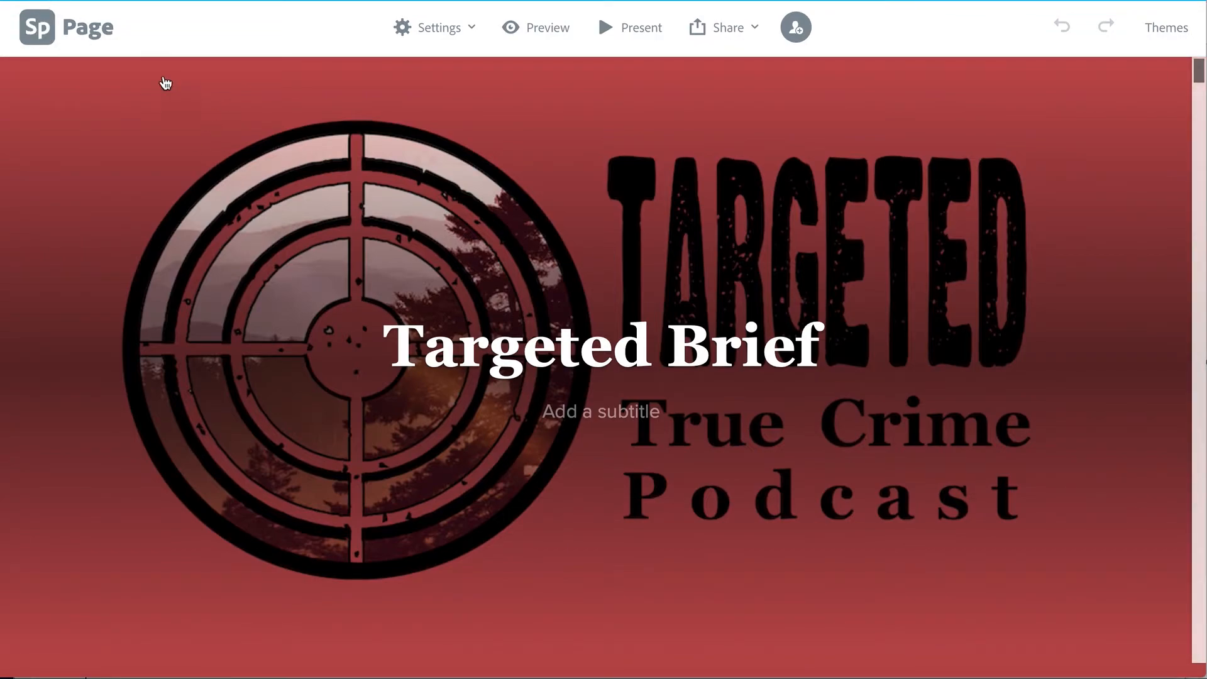
click(38, 34)
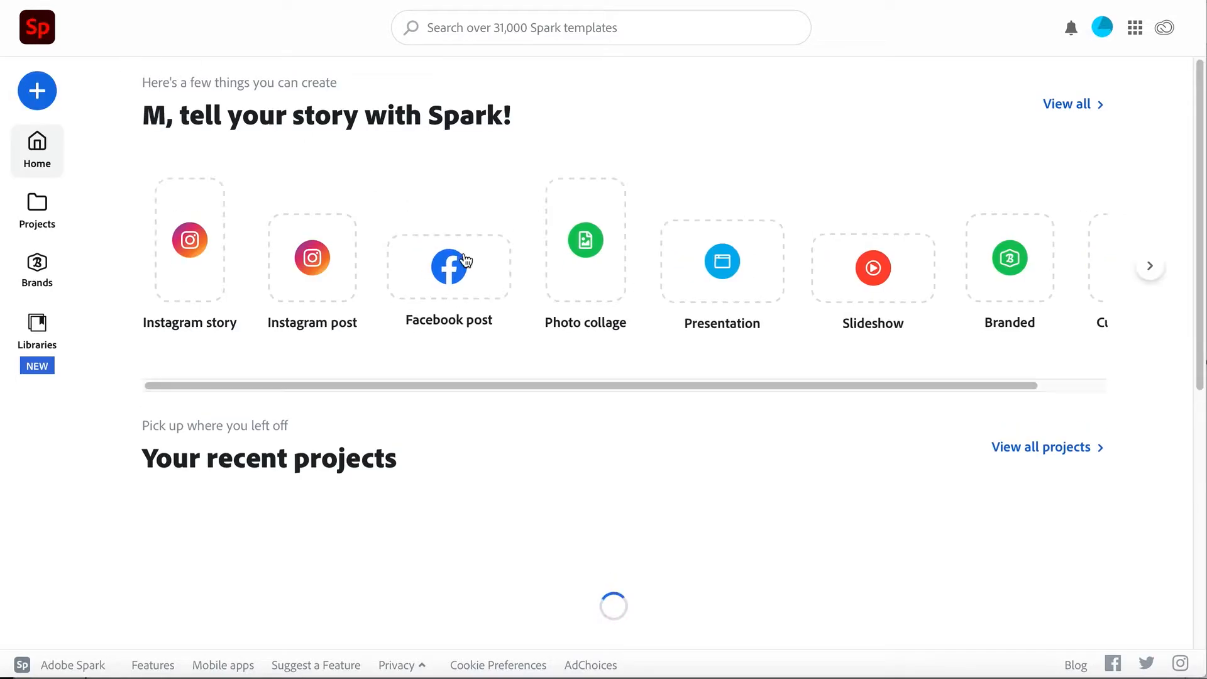
scroll(390, 421, down, 4)
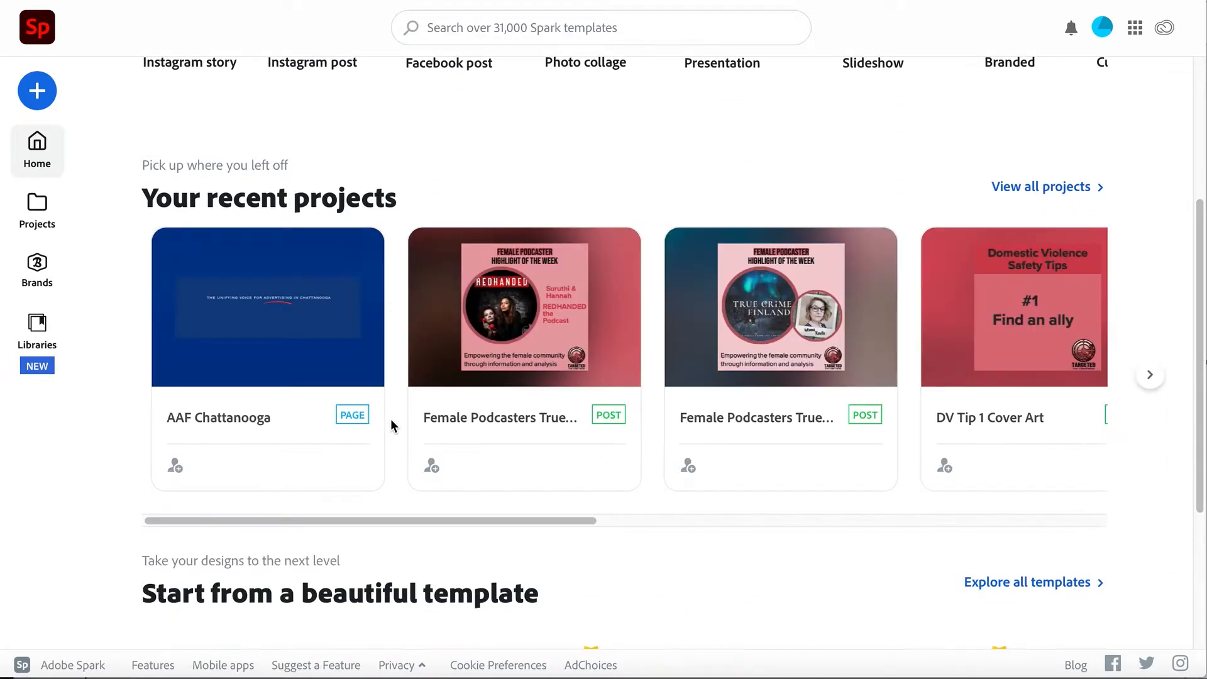
scroll(390, 421, down, 1)
click(275, 234)
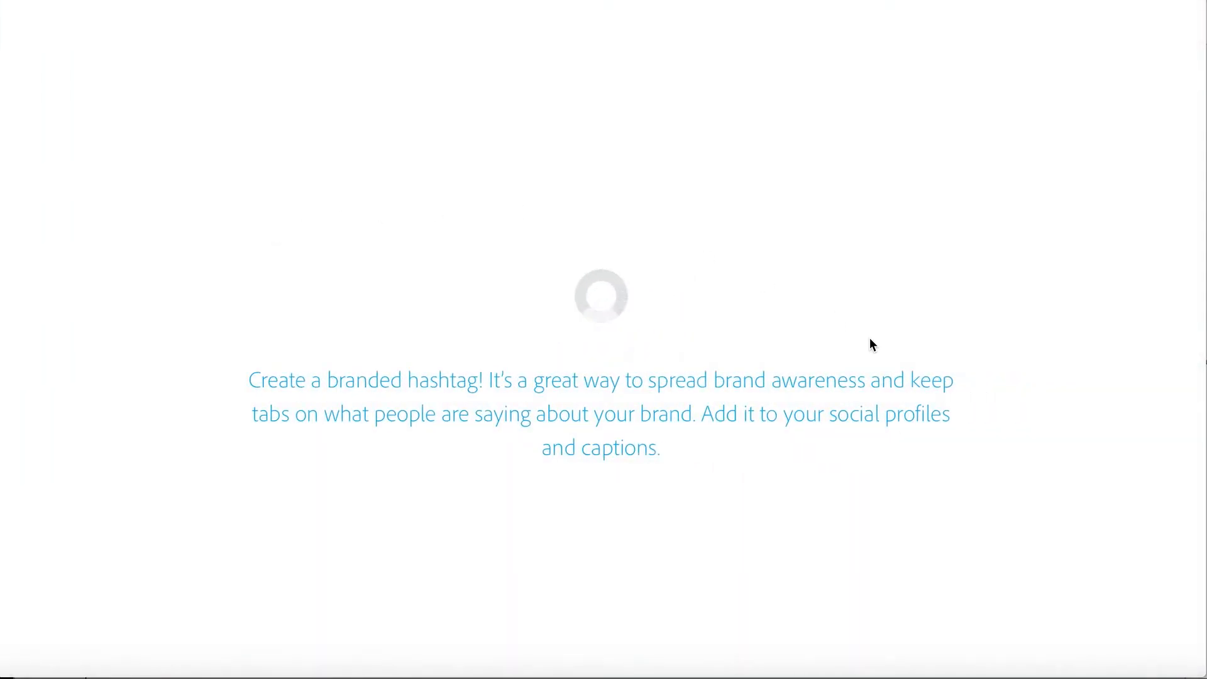
scroll(825, 381, down, 15)
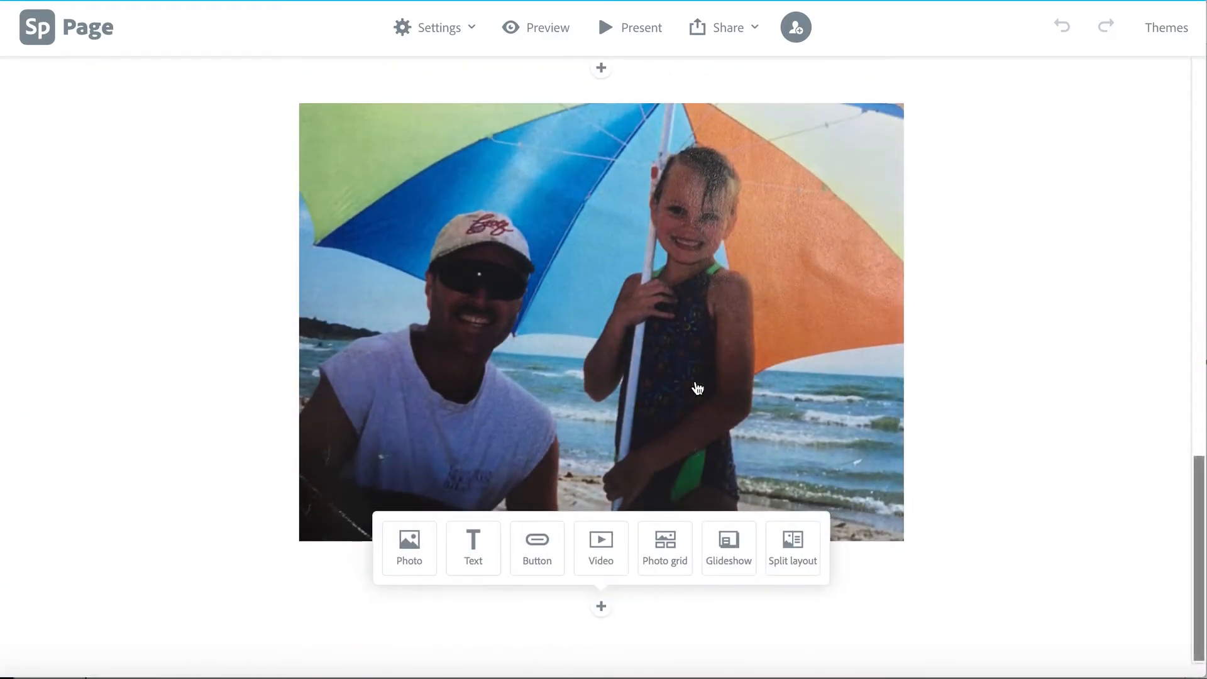
- Try the Inline, Fill screen, Window and Full width layouts on the beach umbrella photo
click(610, 259)
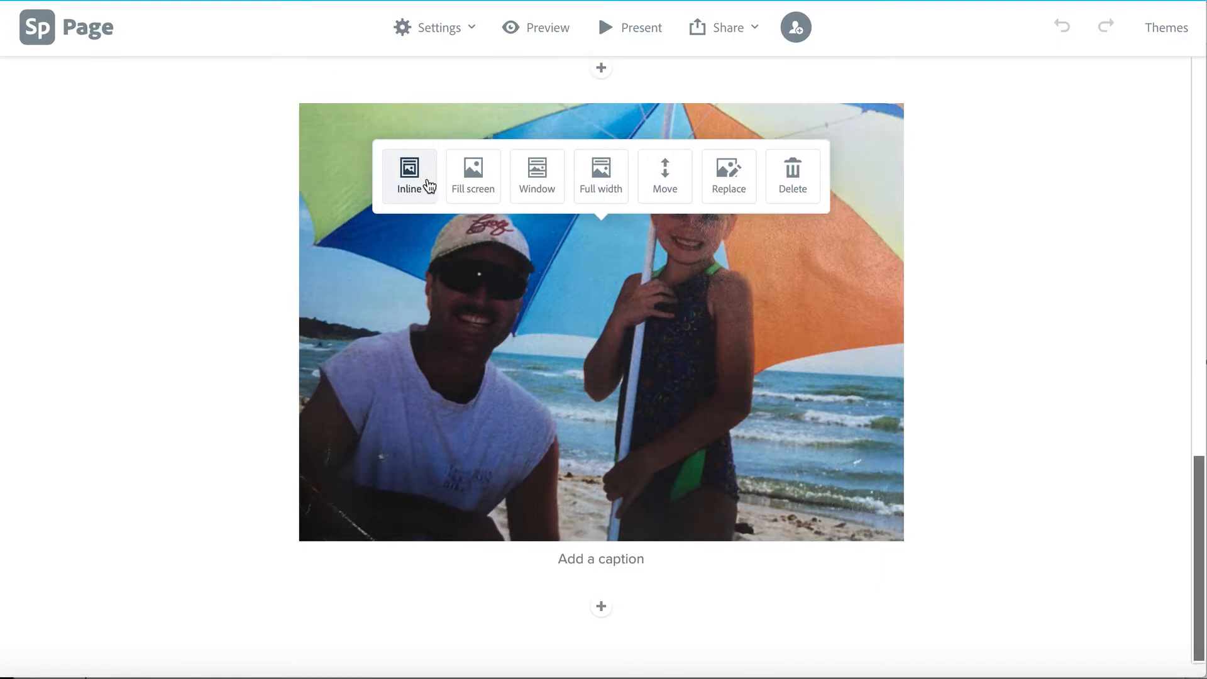
scroll(530, 396, up, 1)
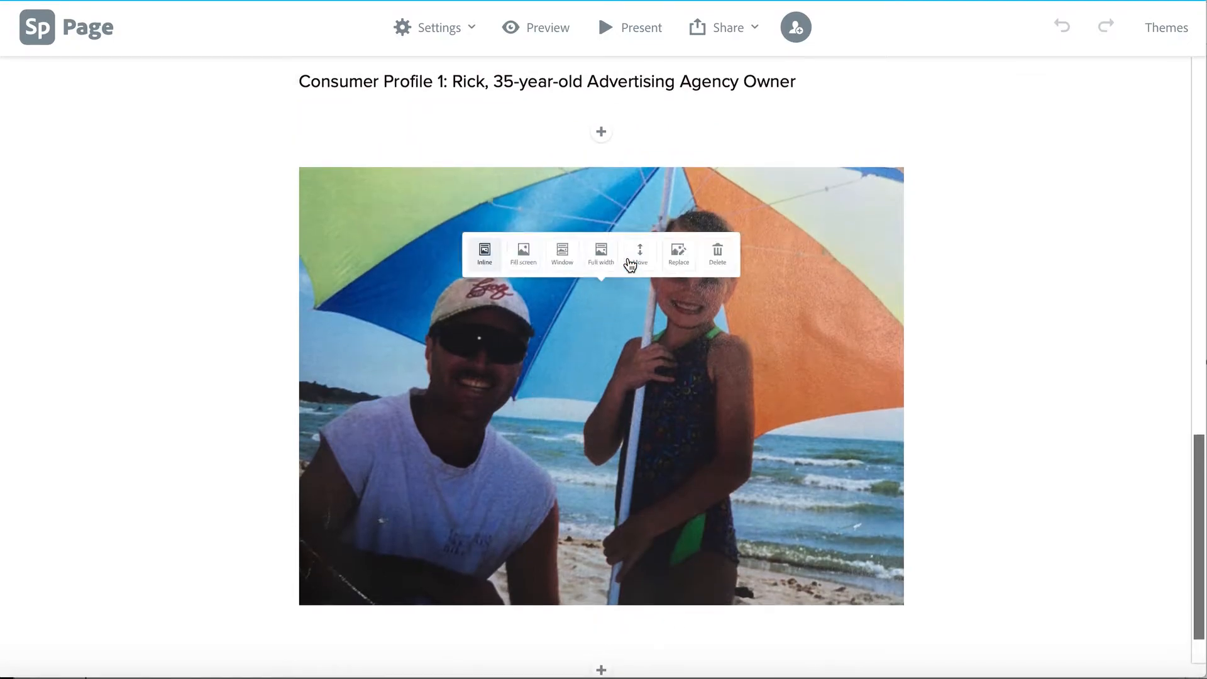
click(409, 232)
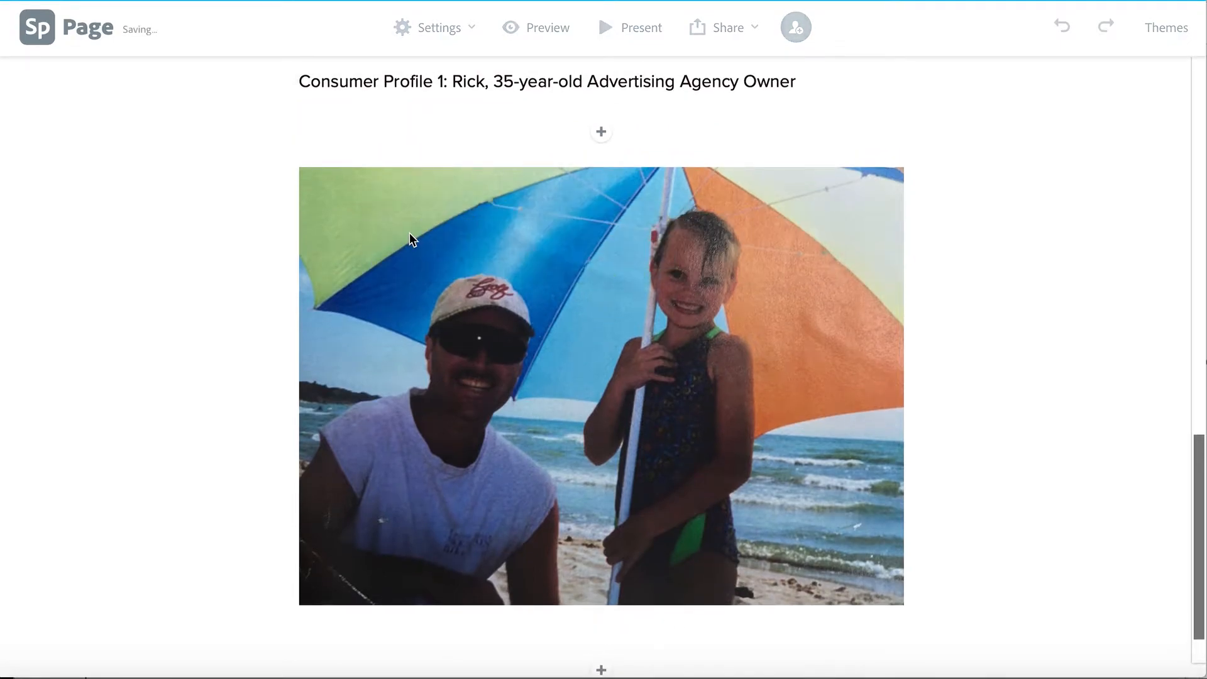
click(539, 299)
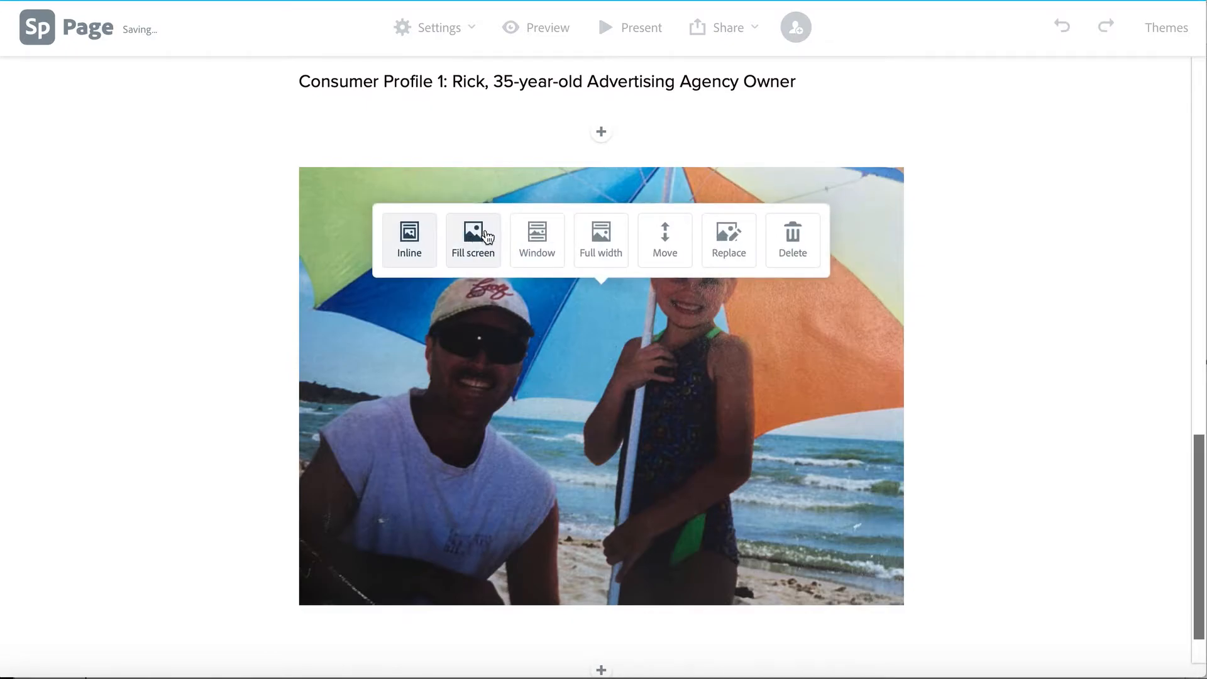
click(475, 233)
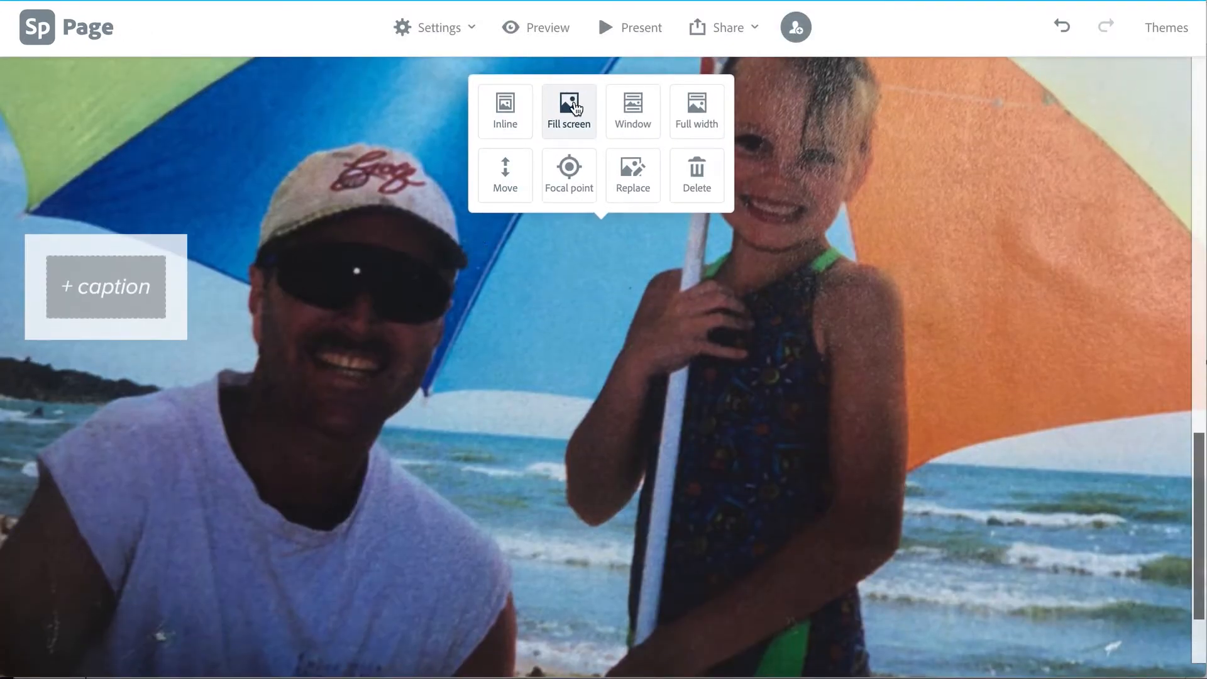
click(634, 113)
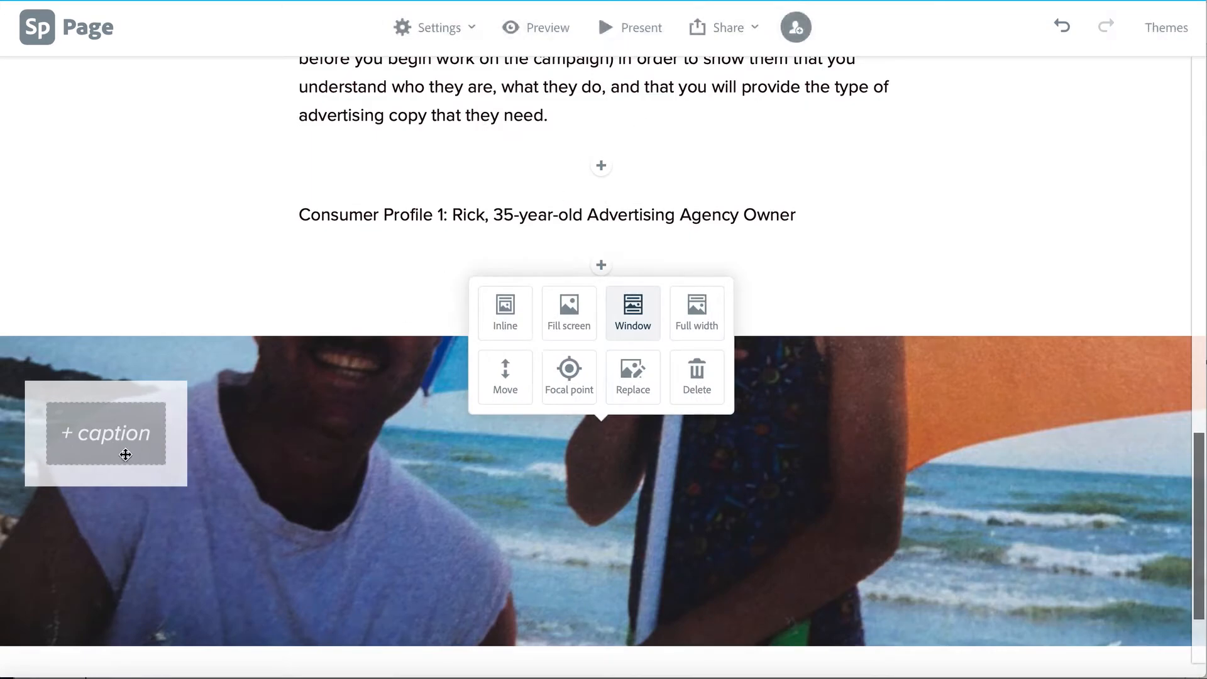
click(696, 318)
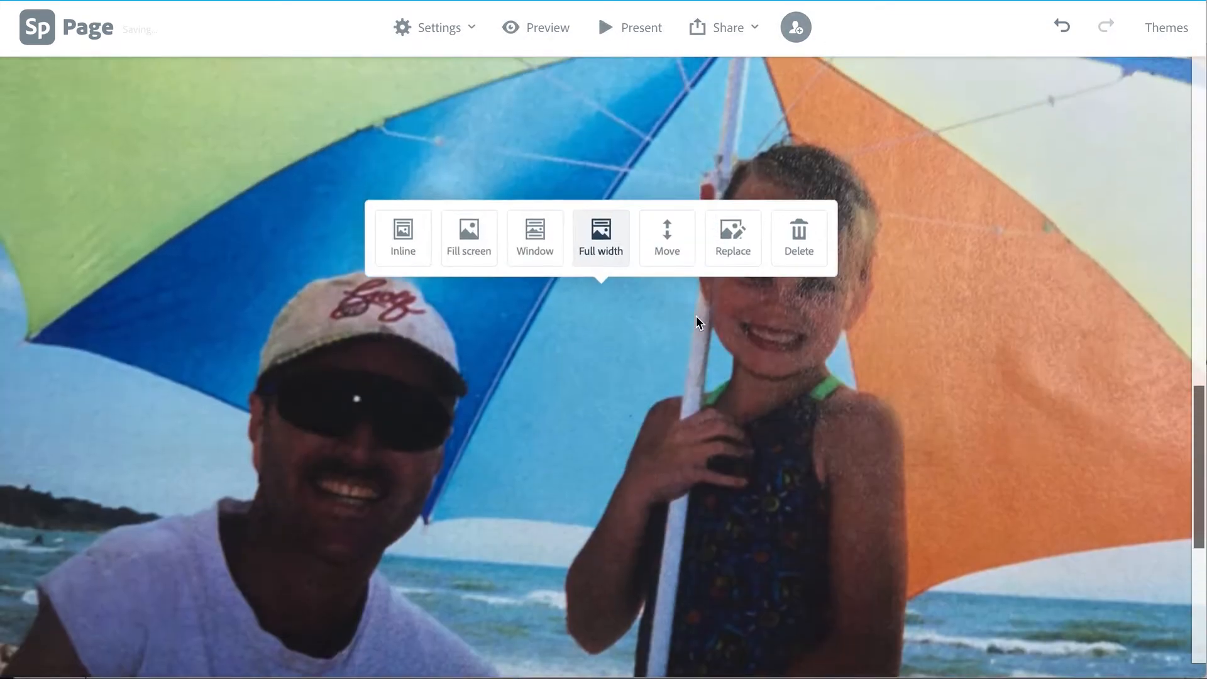
scroll(482, 381, down, 6)
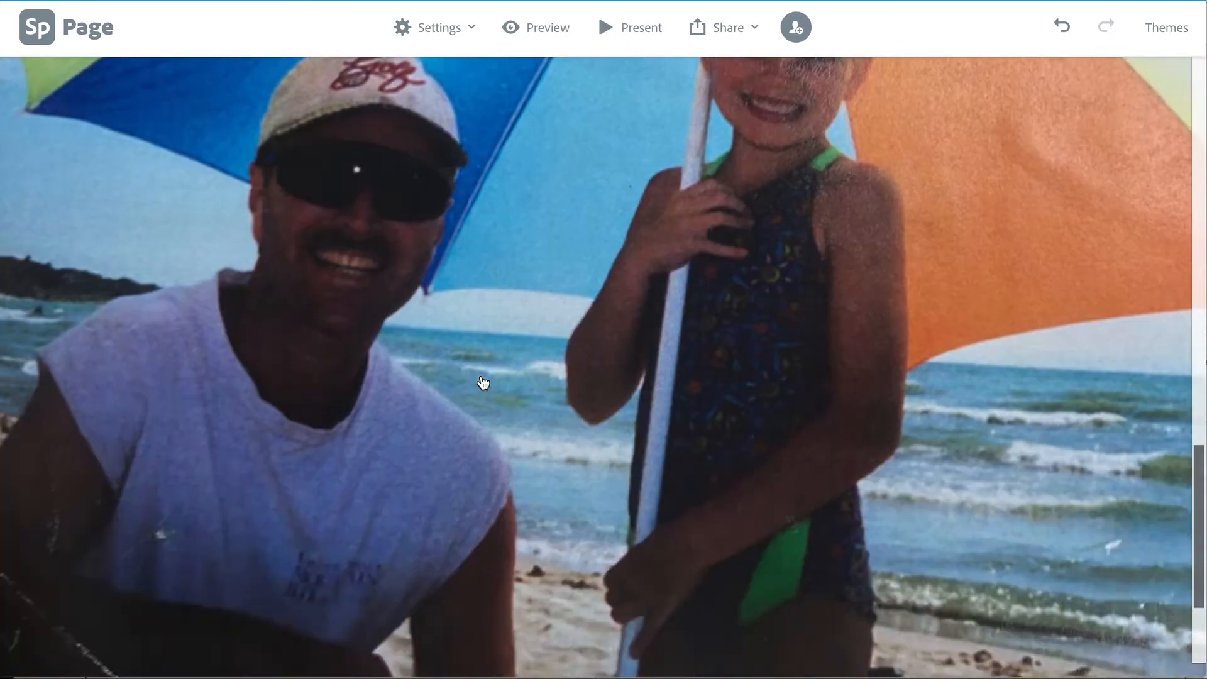
scroll(482, 383, up, 7)
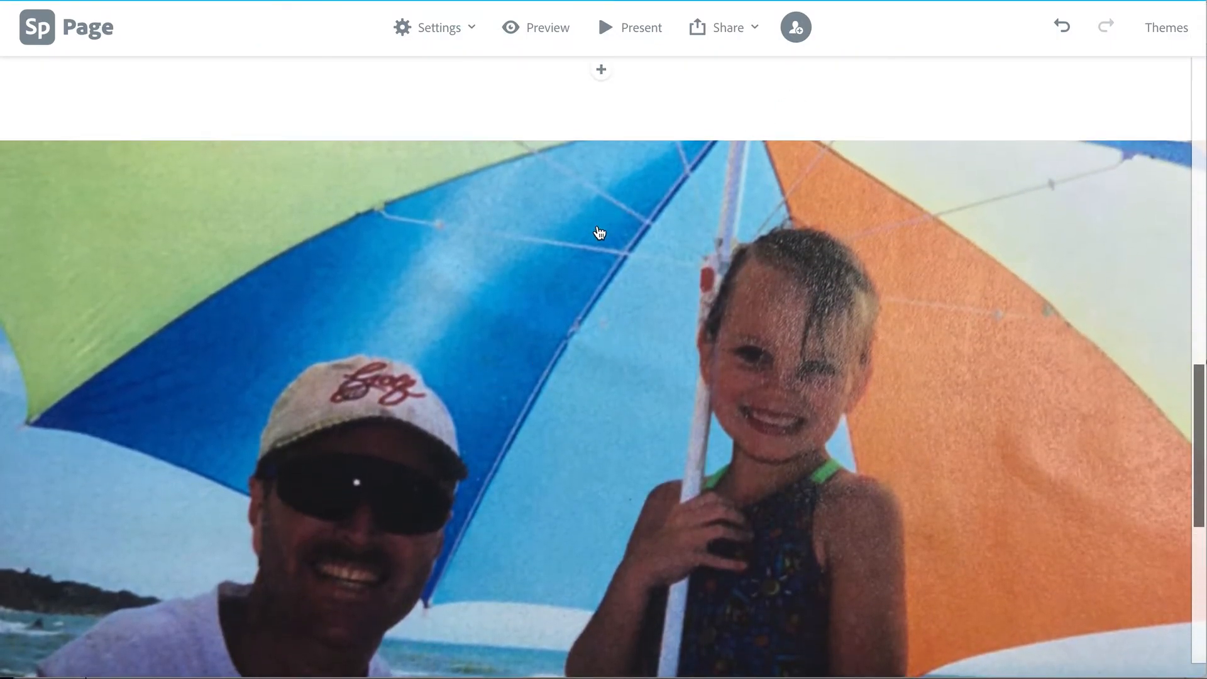
- Delete the beach umbrella photo and insert a split layout in its place below the Consumer Profile 1 heading
click(599, 232)
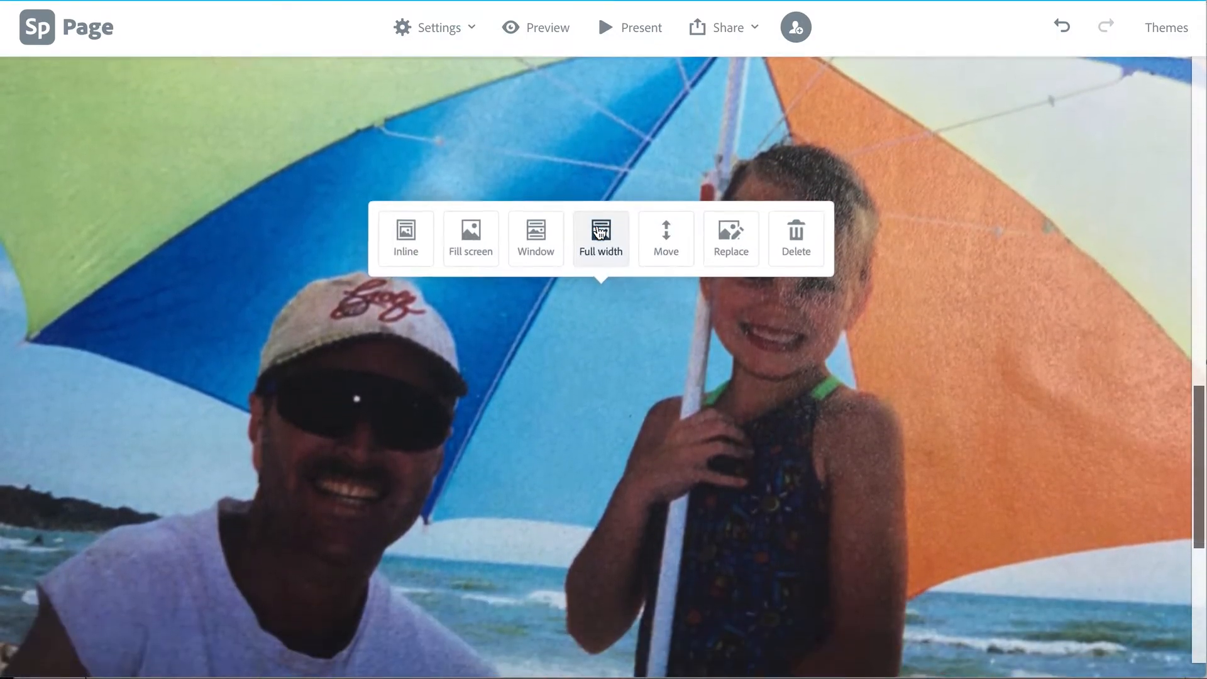
click(793, 236)
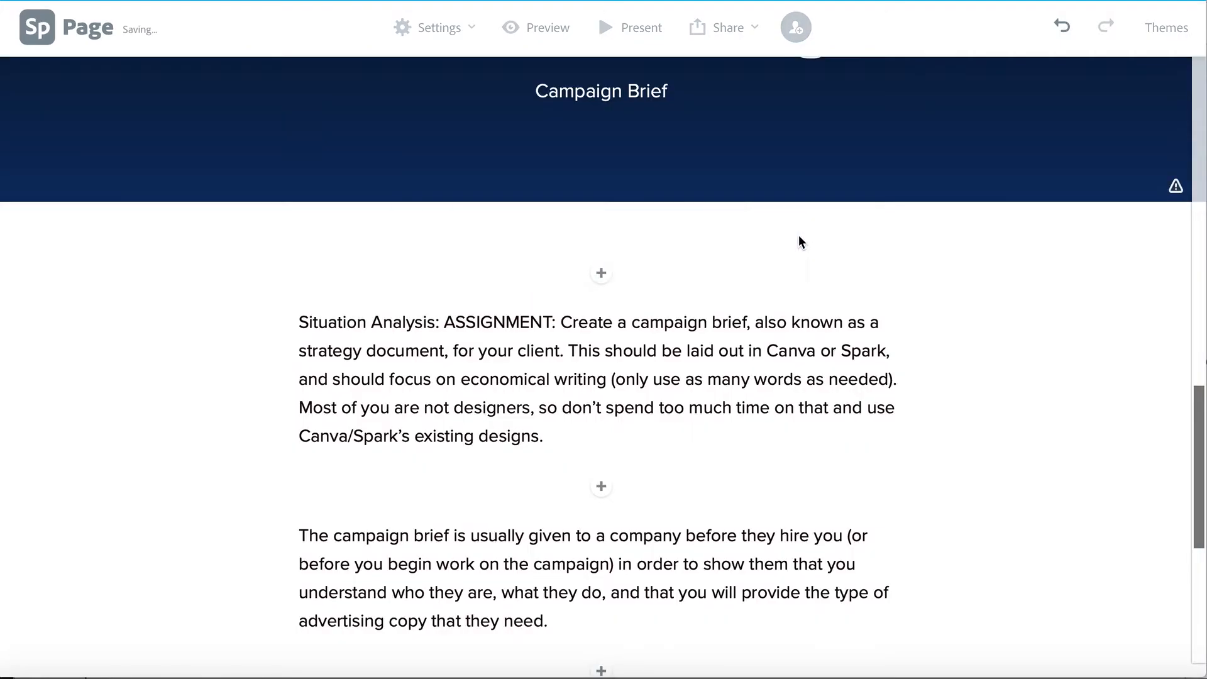
scroll(540, 415, down, 2)
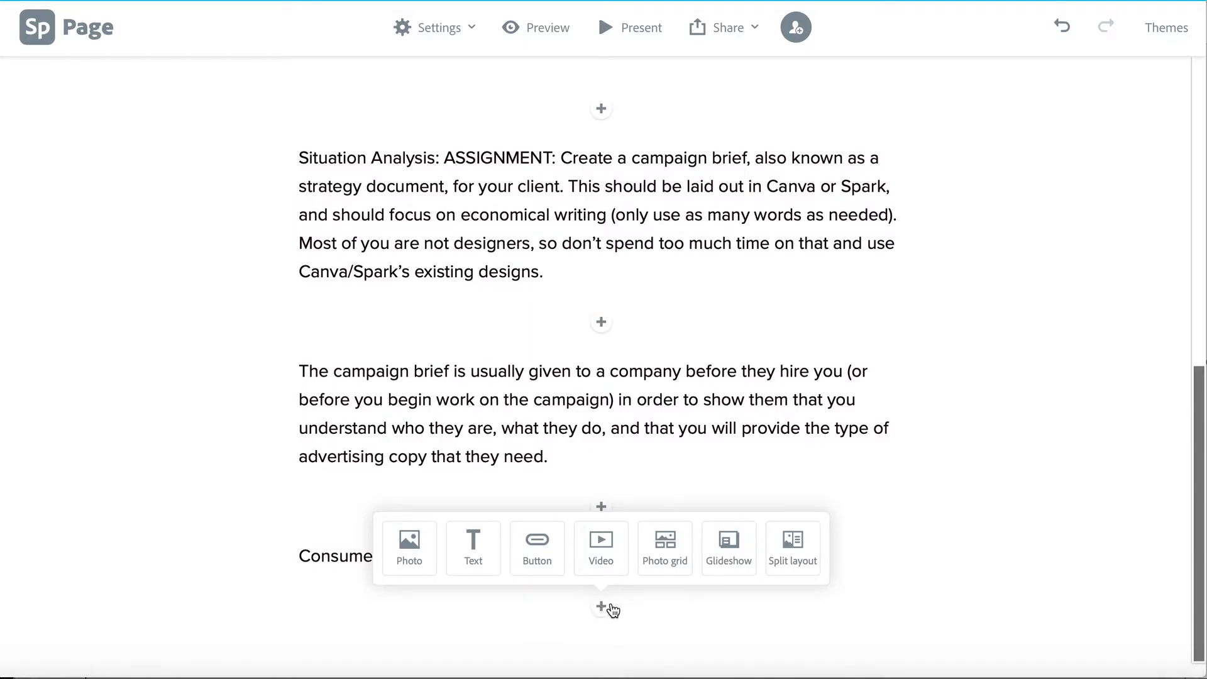
click(792, 544)
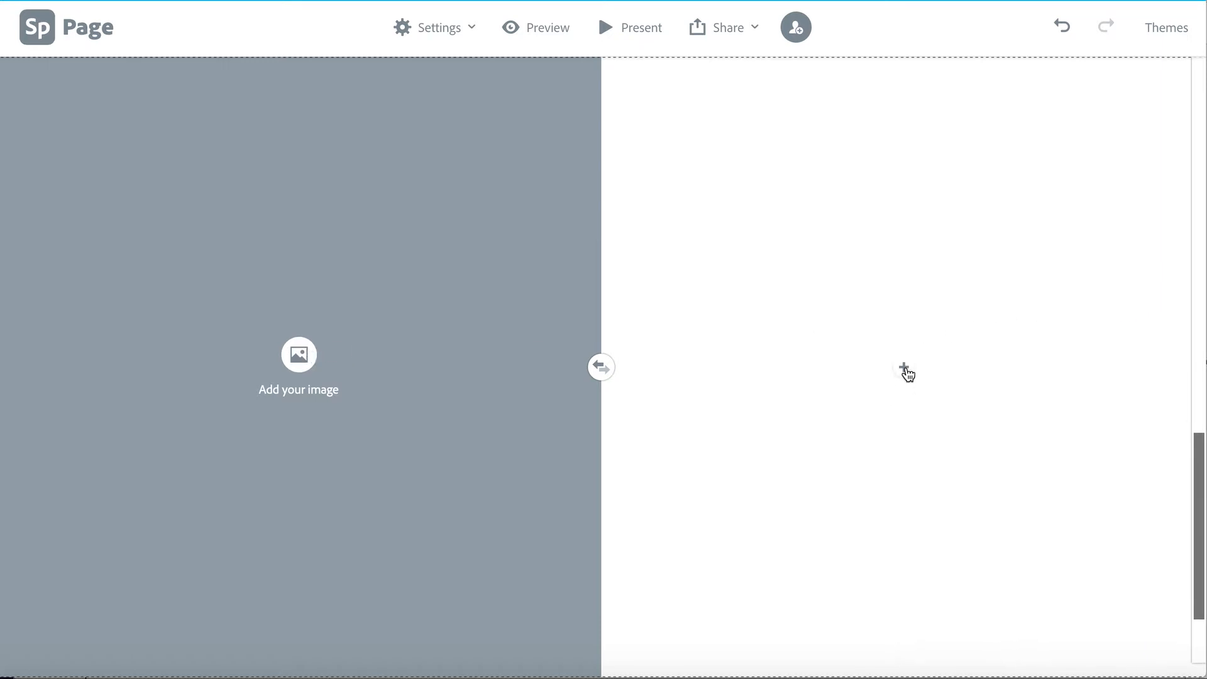
- Search the computer for "profile" and upload IMG_4042.JPG as the split layout's image
click(303, 355)
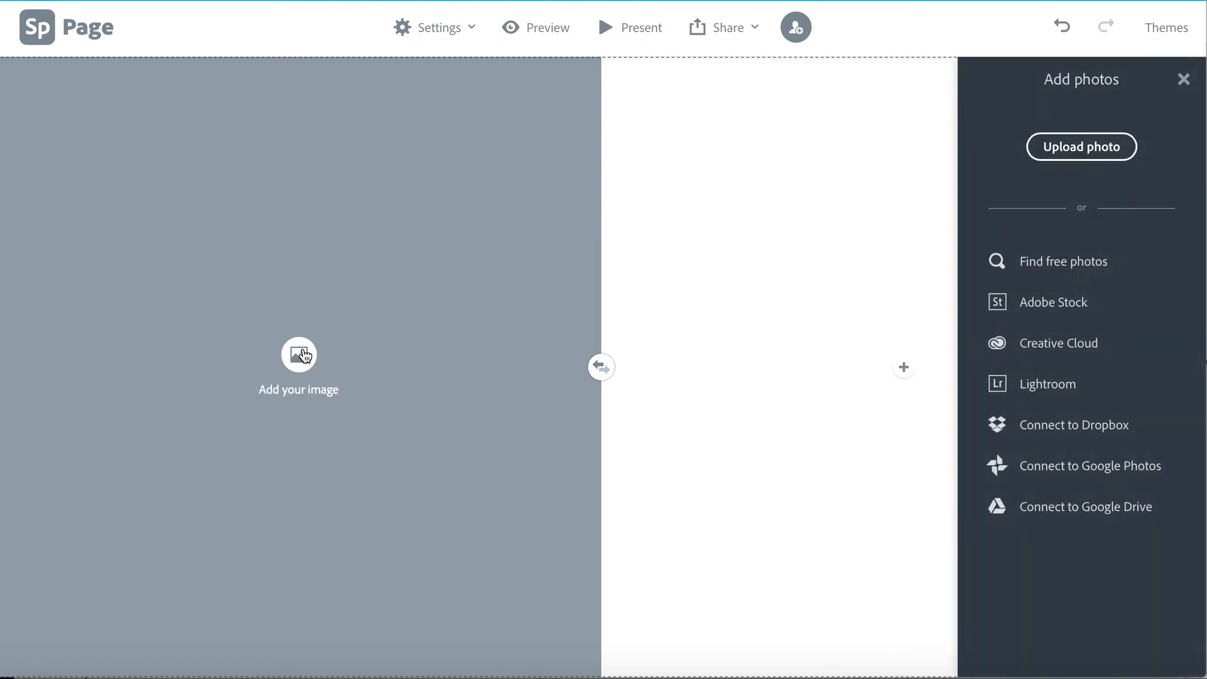
click(1068, 148)
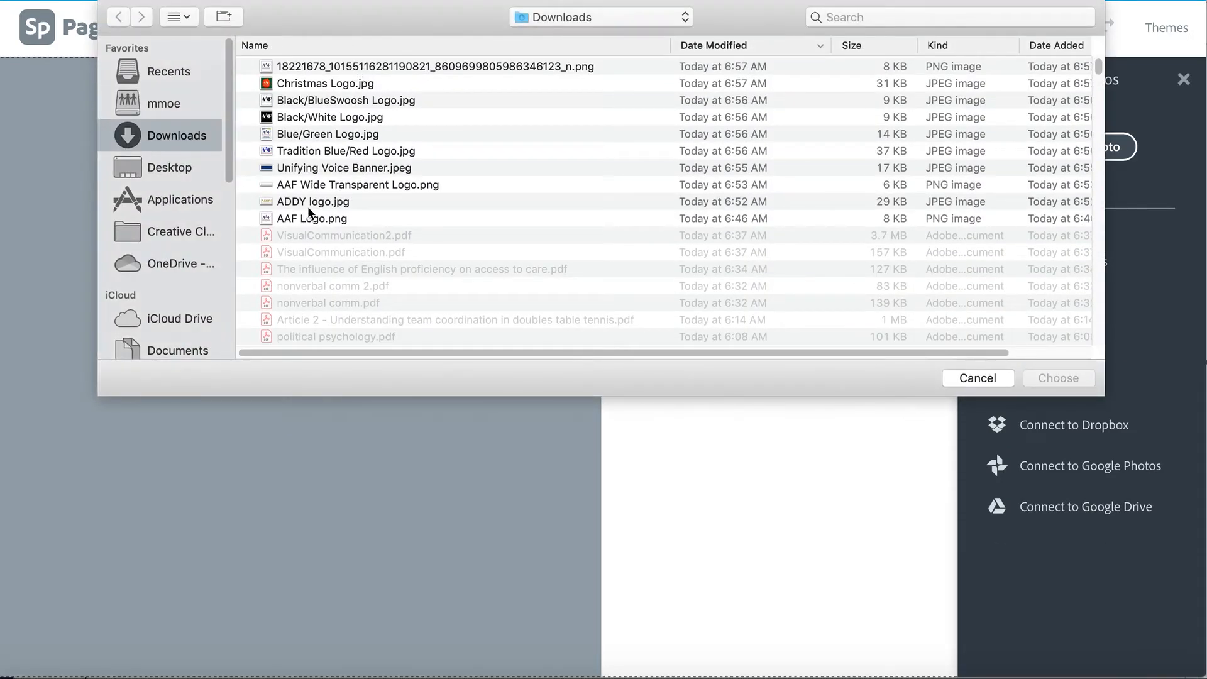
scroll(337, 186, down, 2)
click(848, 17)
text(p)
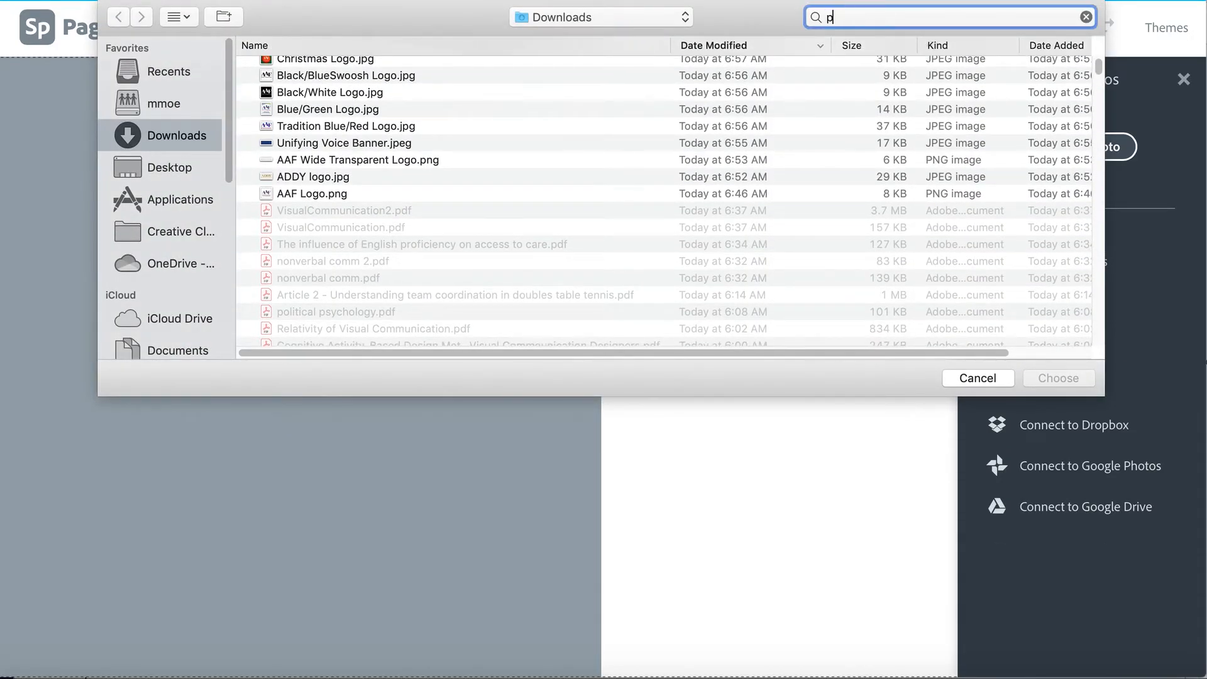
text(rofile)
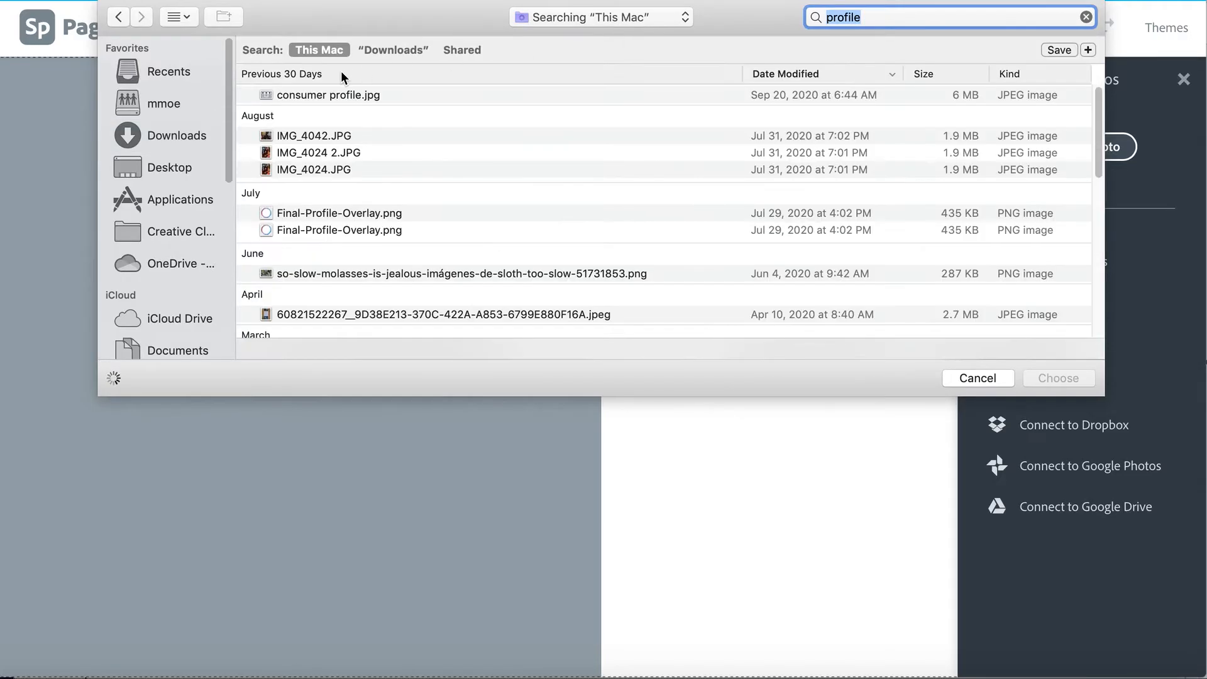
double_click(288, 135)
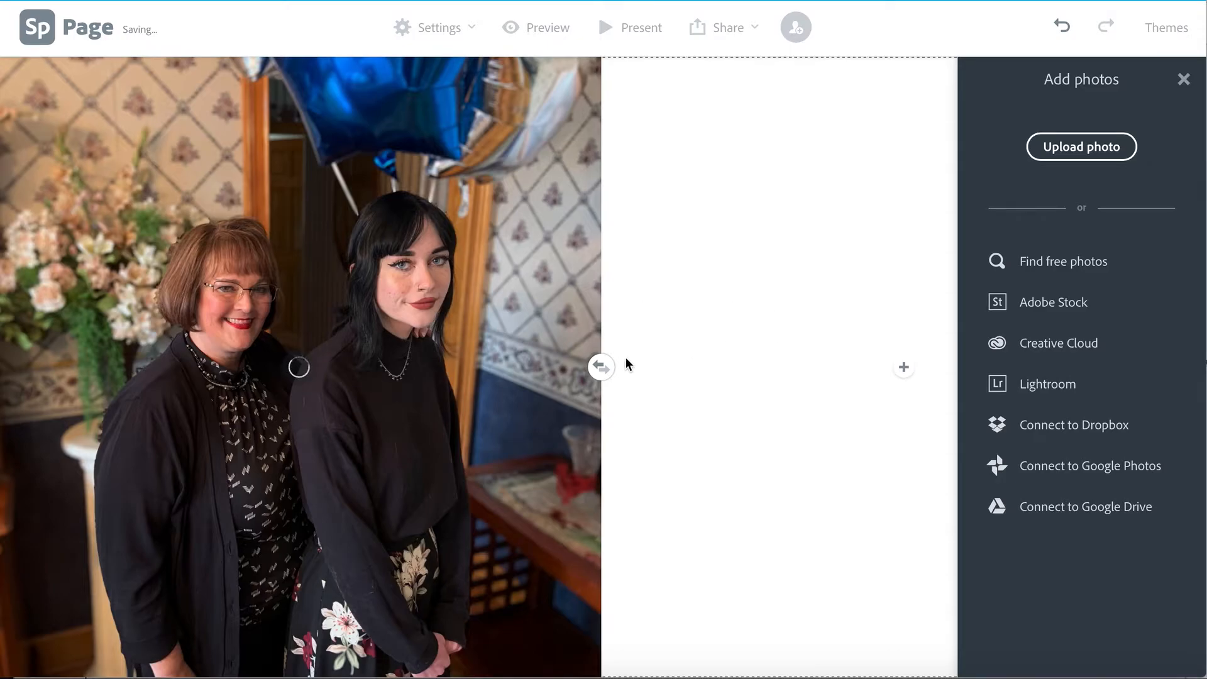
- Add text to the empty half of the split layout introducing the profiled woman by first name as "a 55-year-old college educator........."
click(904, 368)
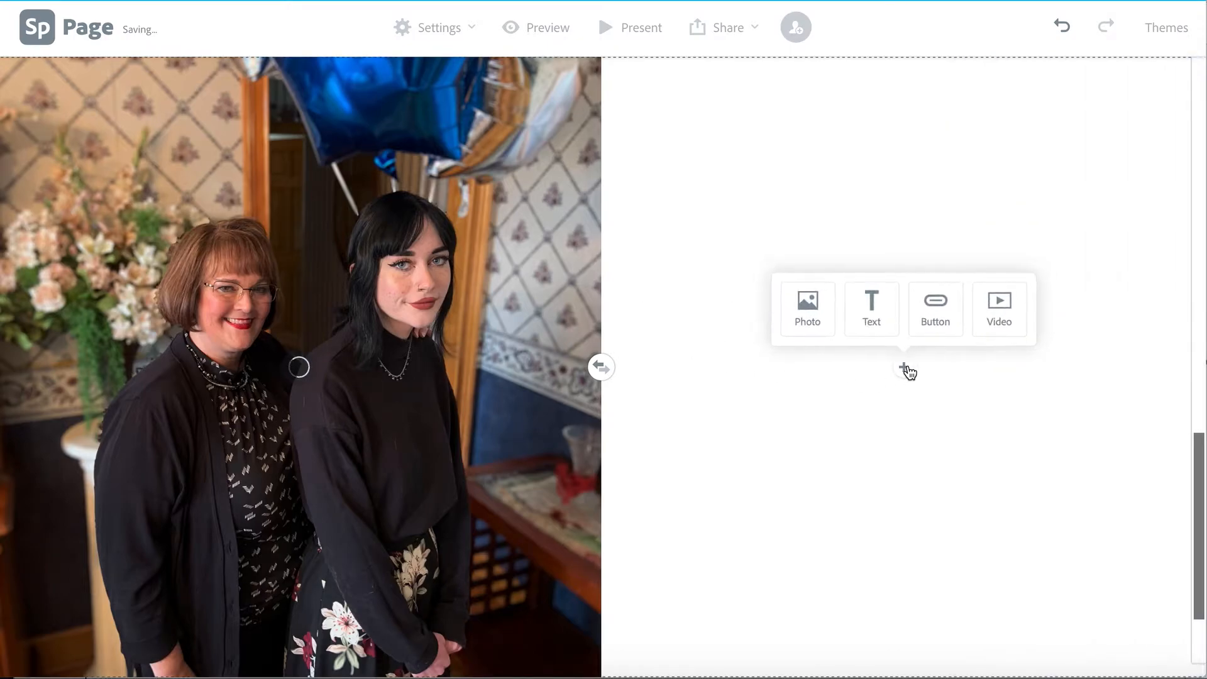
click(867, 304)
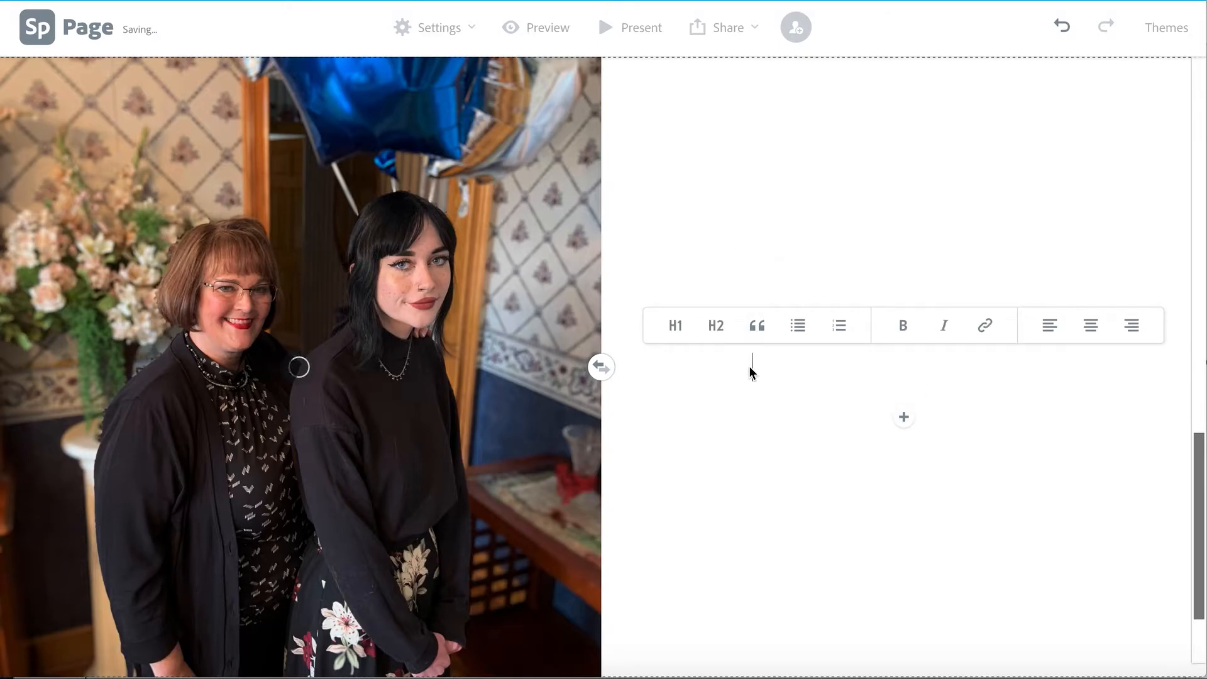
text(Megan is a )
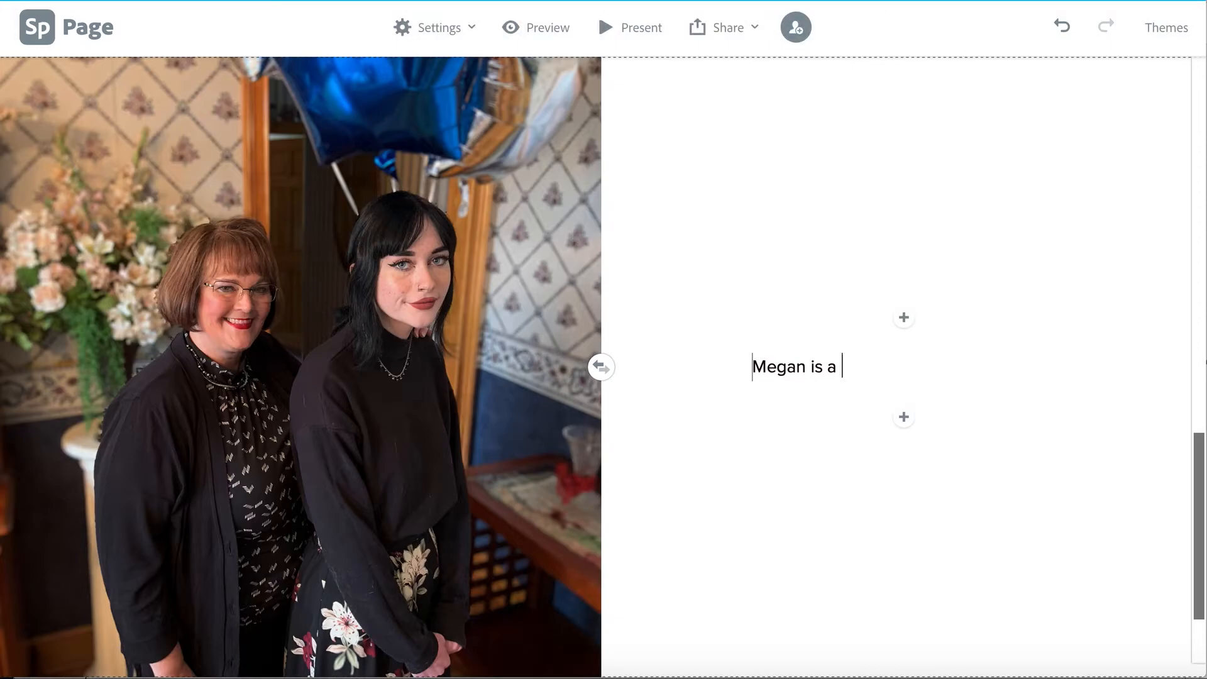
text(5)
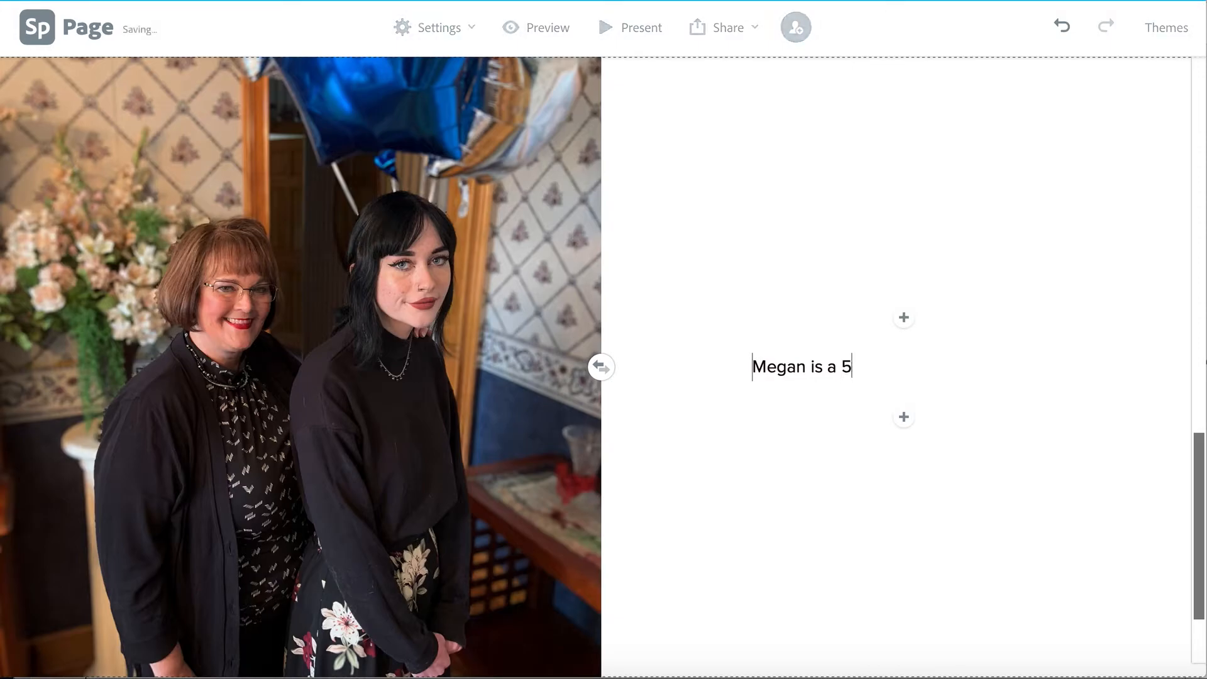
text(5-year-old)
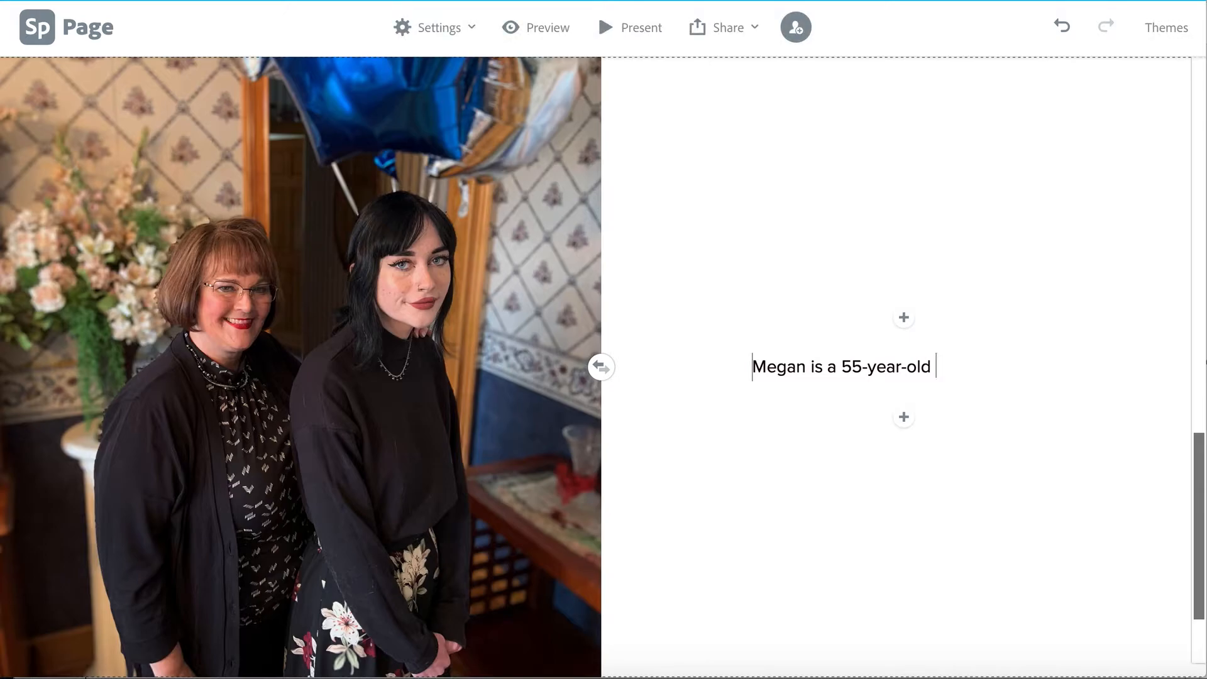
text( coll)
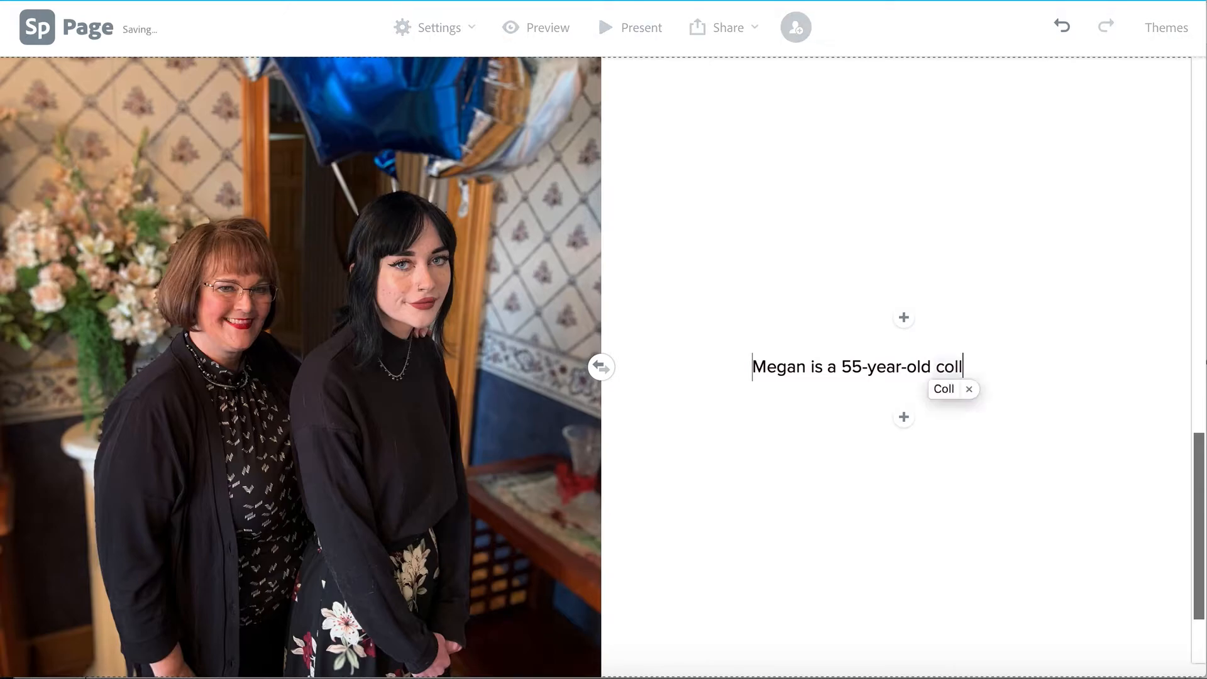
text(ege e)
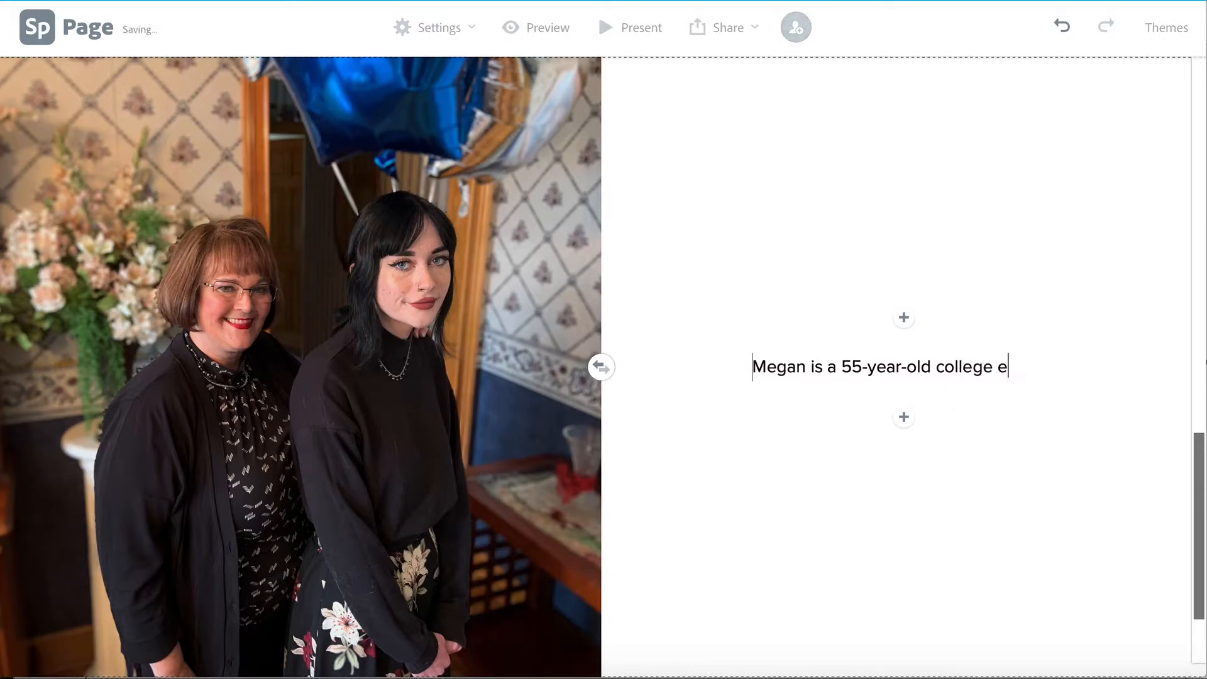
text(ducator.....)
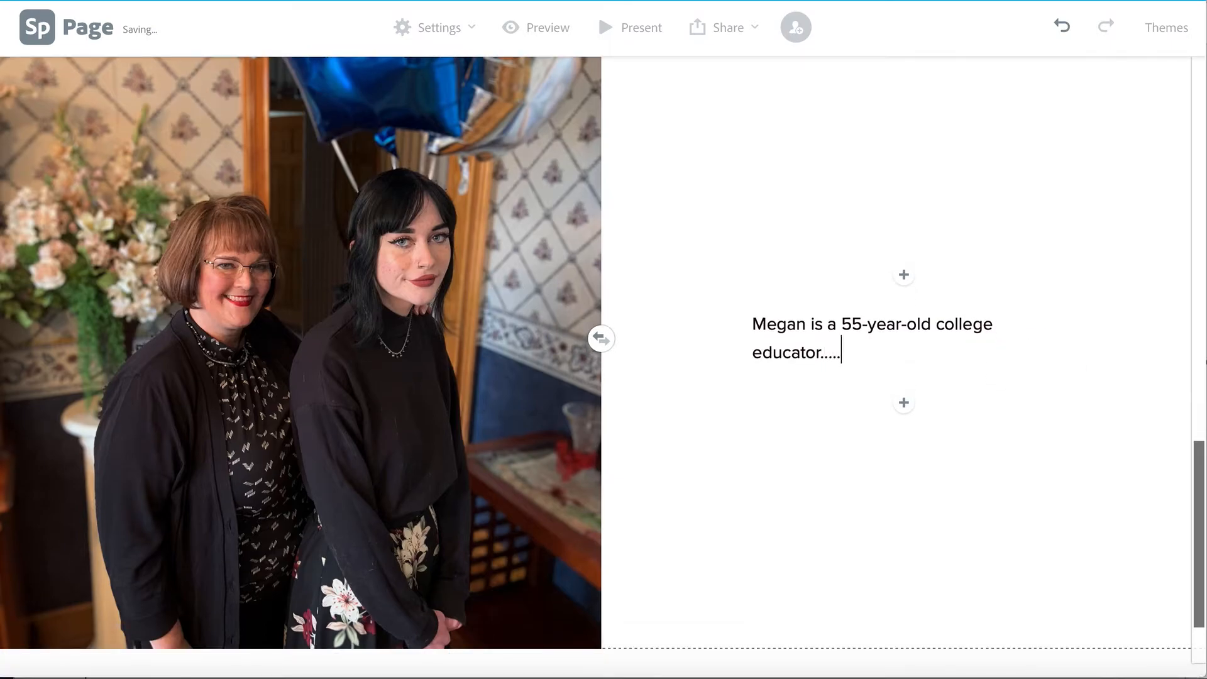
- Swap the photo and text sides of the split layout and swap them back
scroll(578, 439, down, 2)
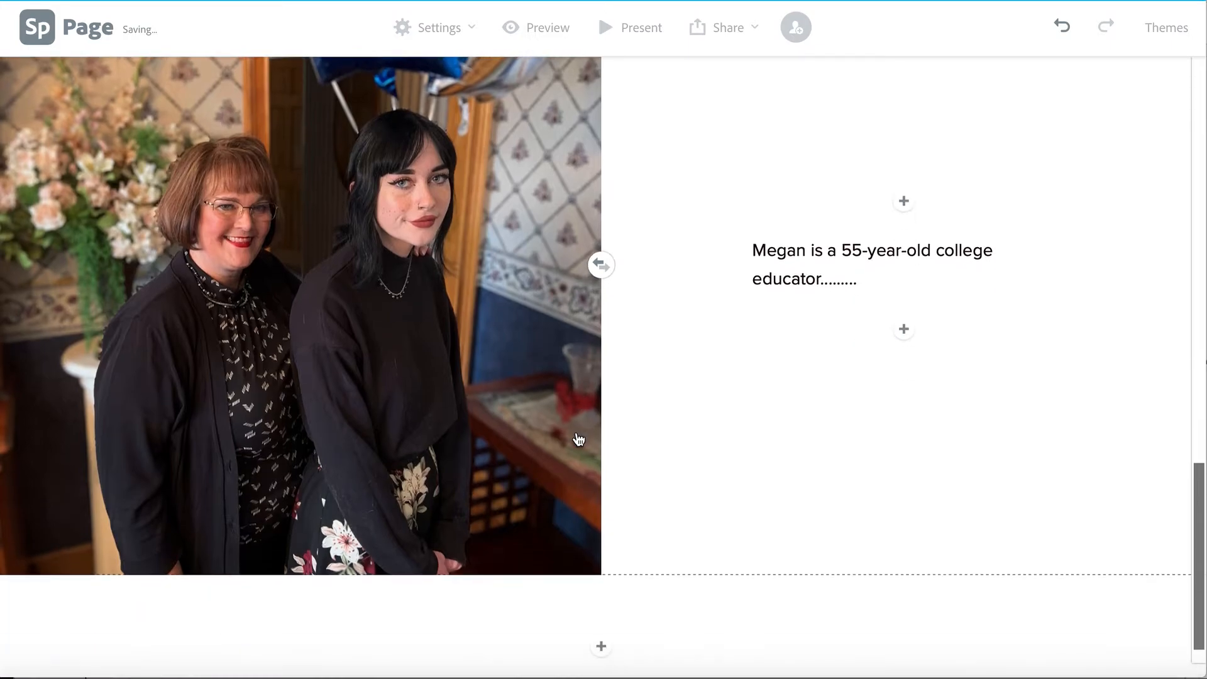
scroll(578, 439, up, 3)
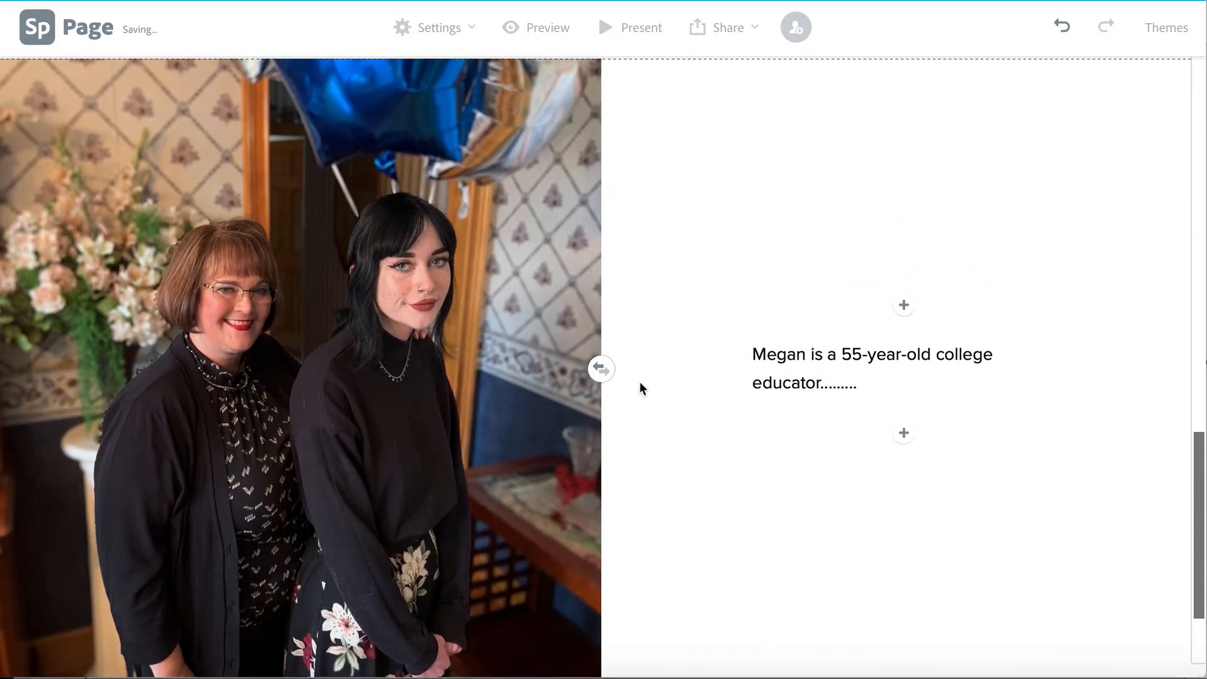
click(600, 369)
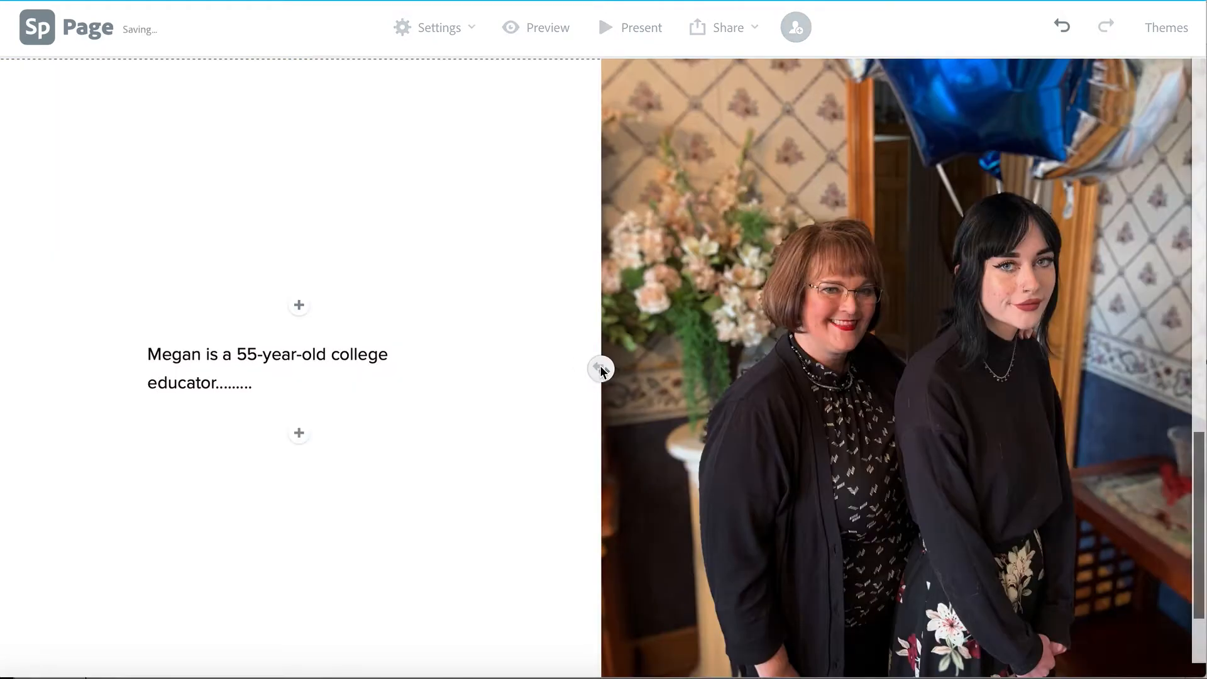
click(605, 369)
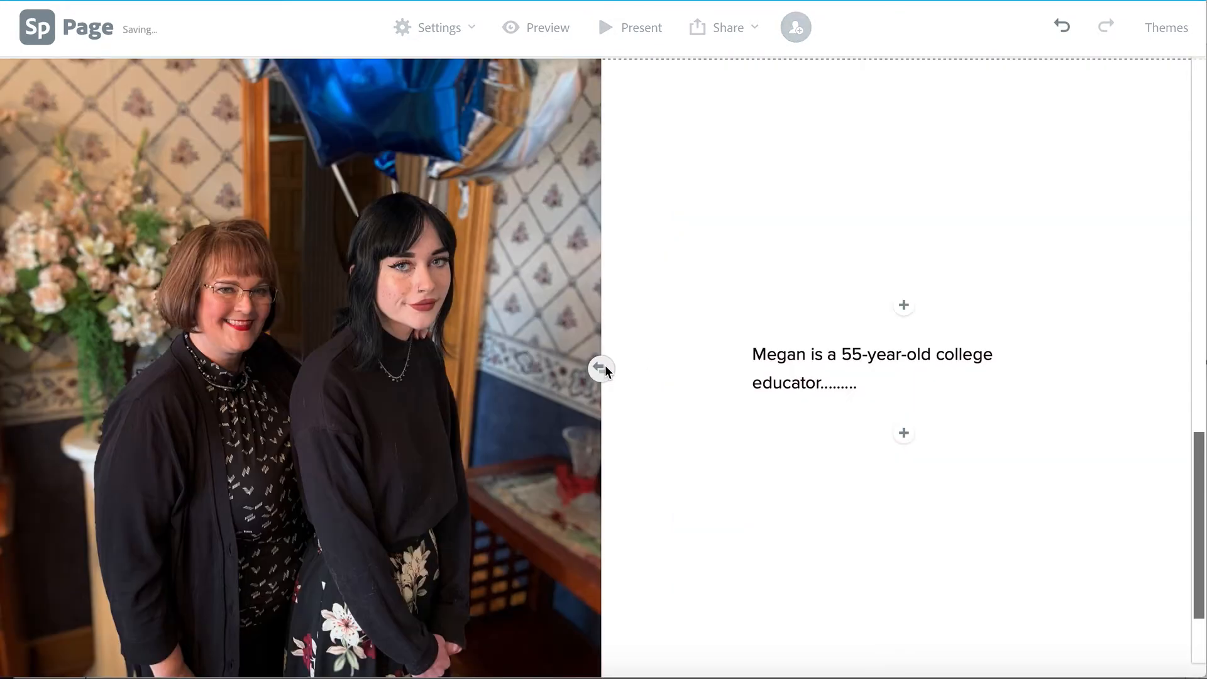
- Add a text block reading "SMART Goal:" below the split layout at the end of the page
scroll(675, 396, down, 2)
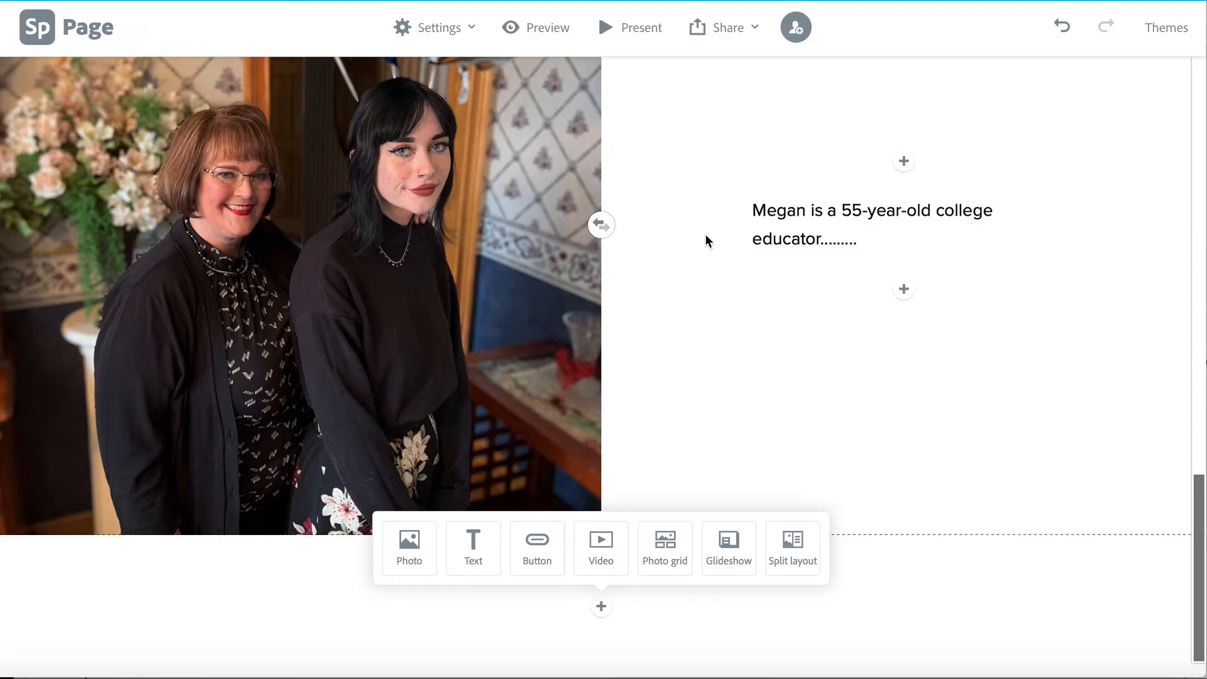
scroll(706, 239, up, 5)
scroll(705, 239, down, 7)
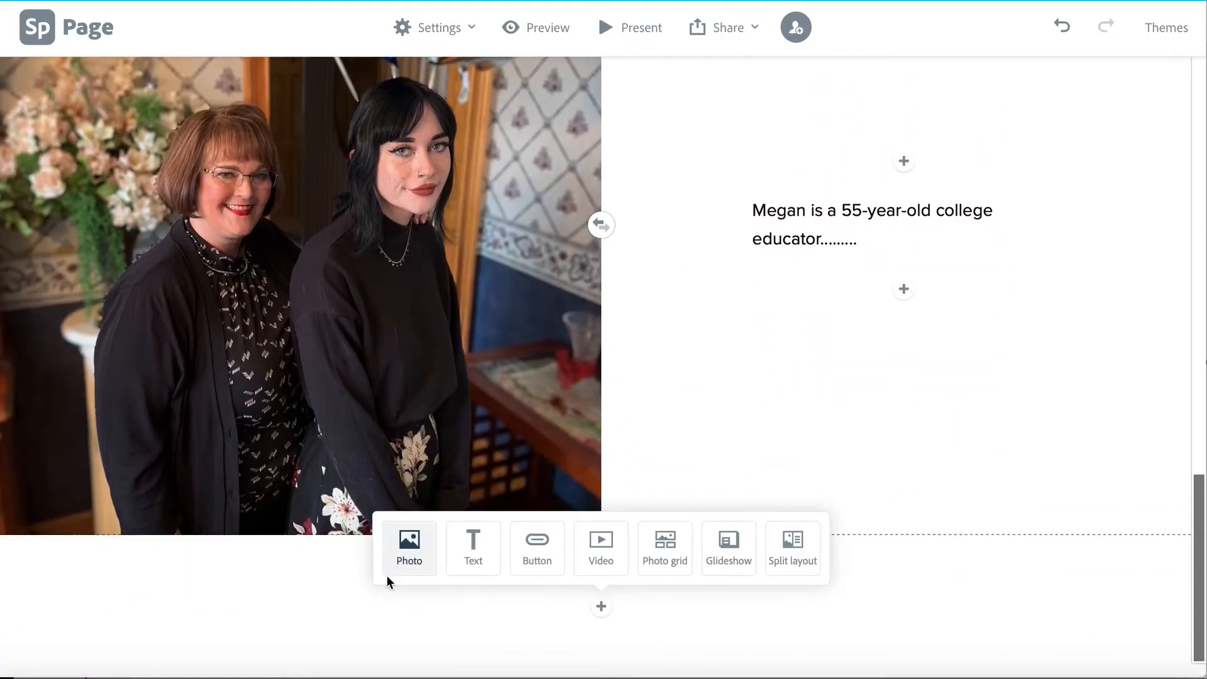
click(601, 607)
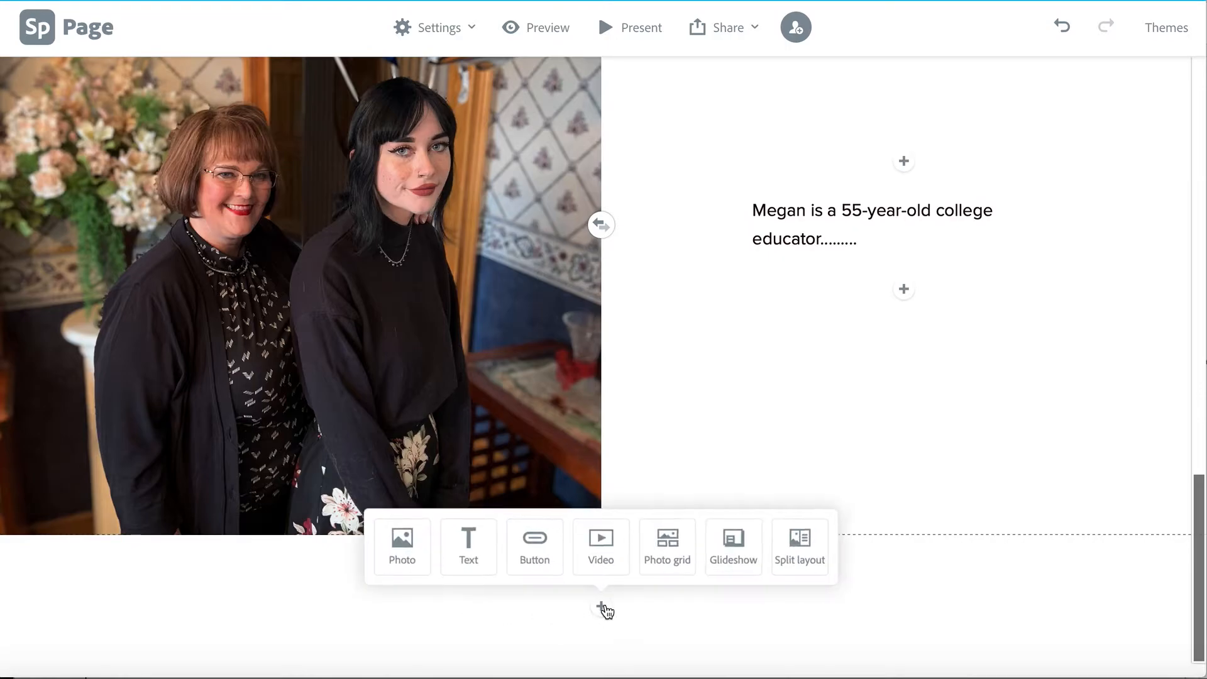
click(466, 542)
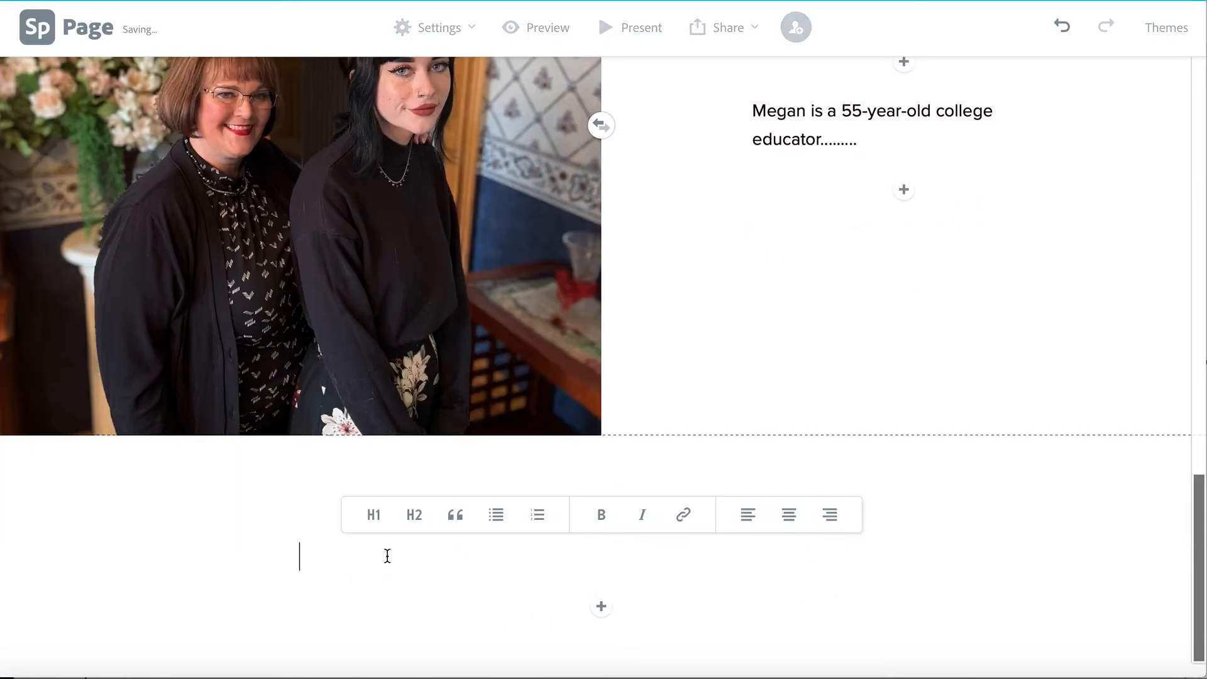
text(SMART Goal:)
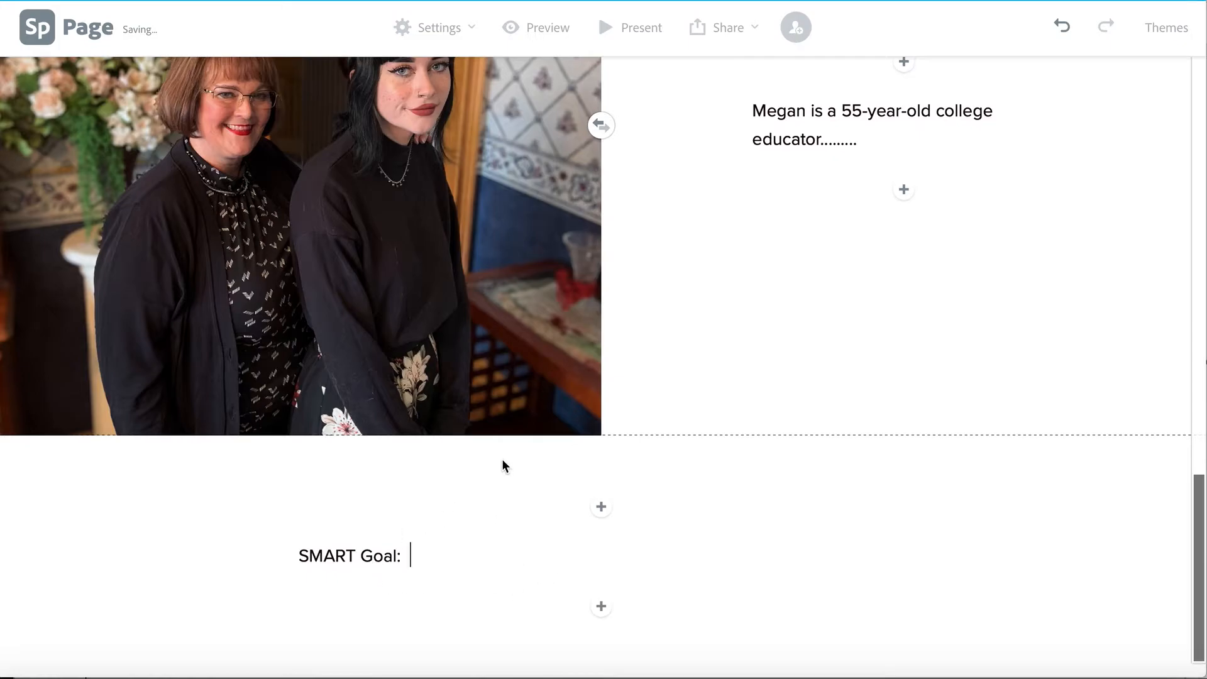
- Delete the Consumer Profile 1 text block between the campaign brief paragraph and the split layout
scroll(504, 459, up, 5)
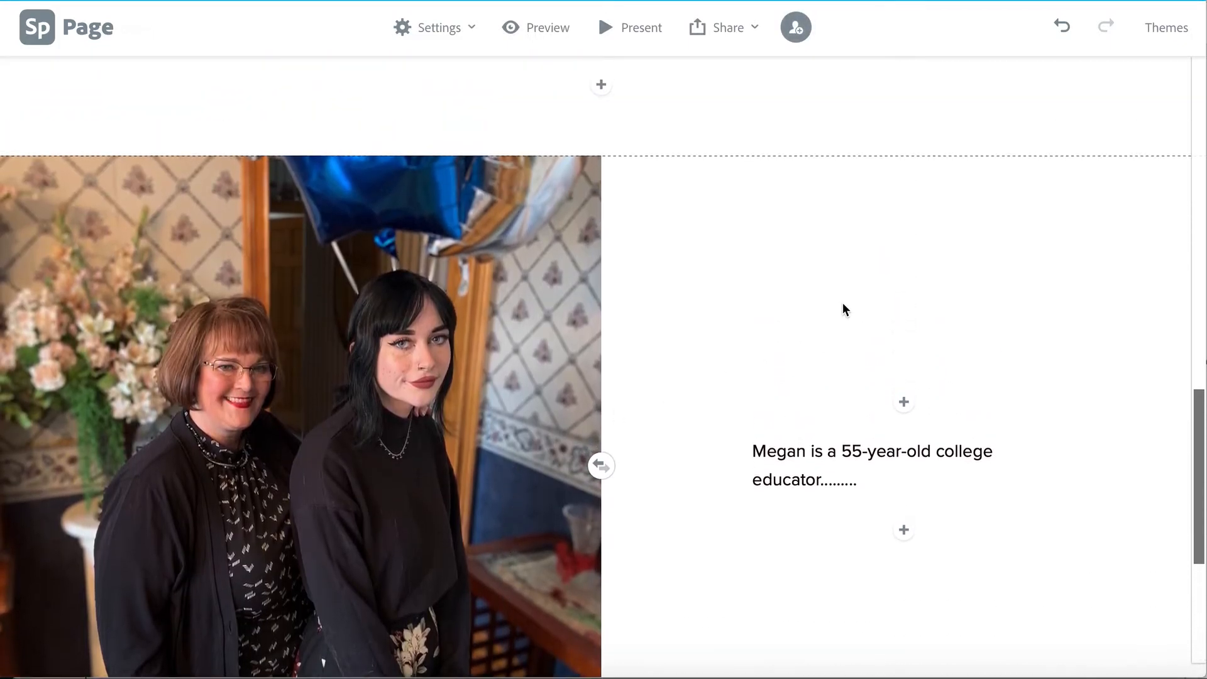
scroll(842, 307, up, 18)
scroll(843, 309, down, 3)
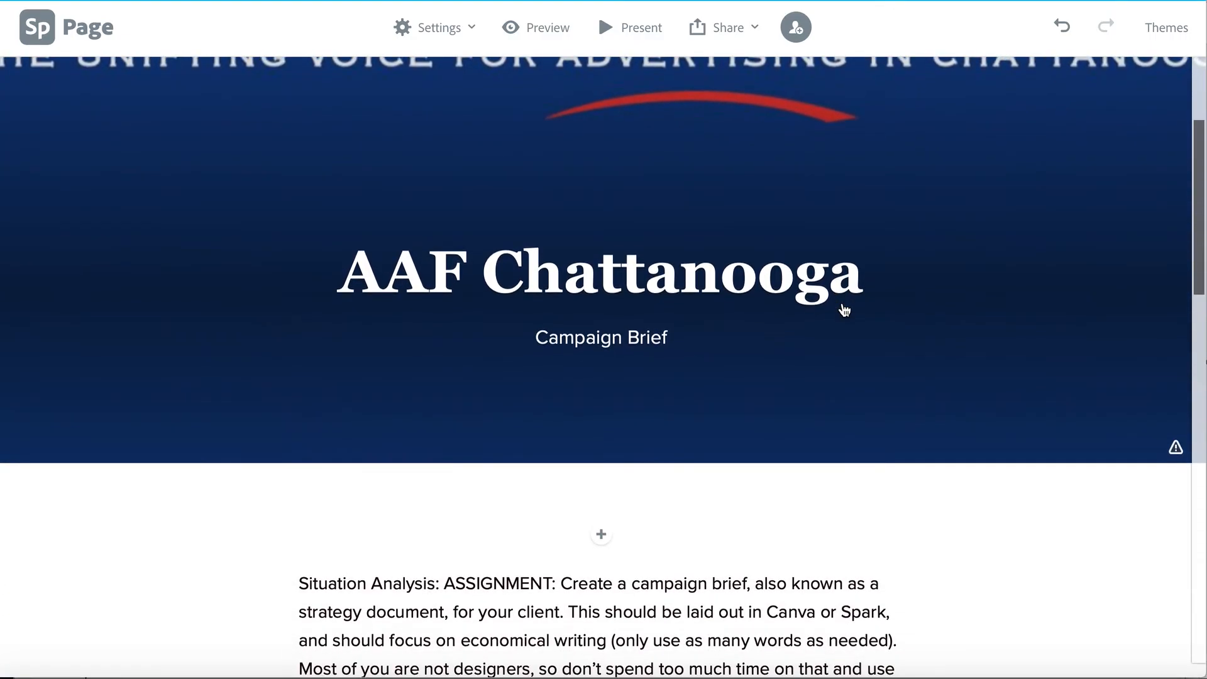
scroll(844, 309, down, 12)
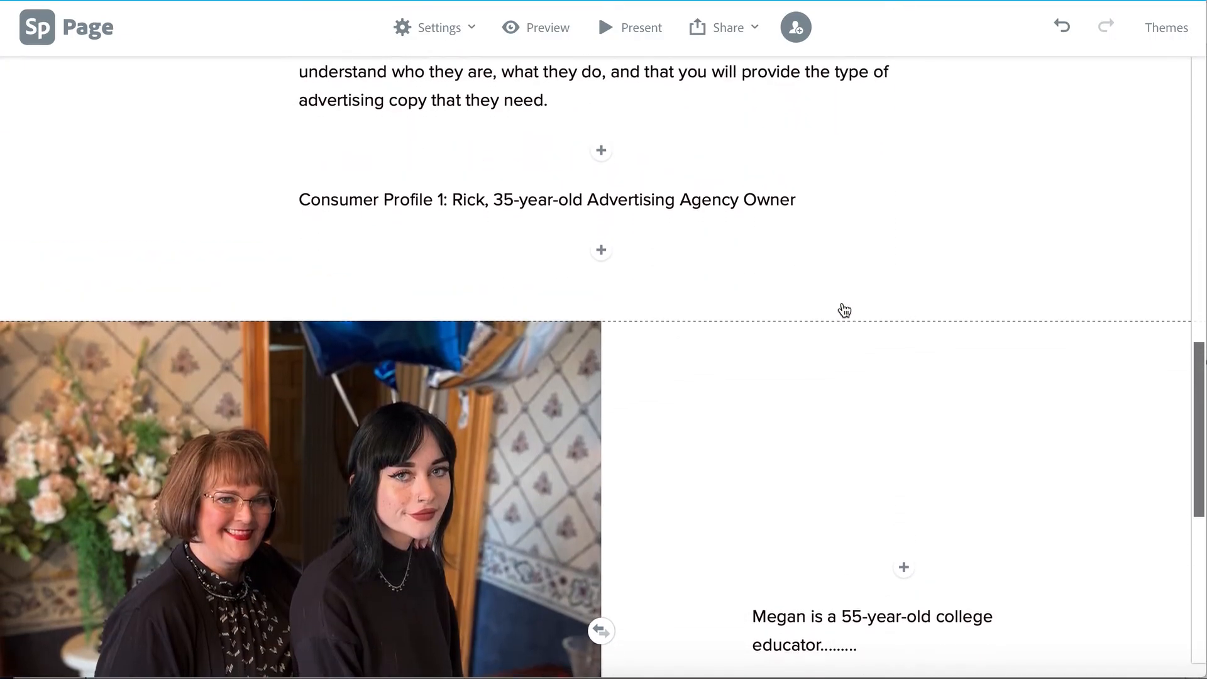
scroll(844, 310, up, 2)
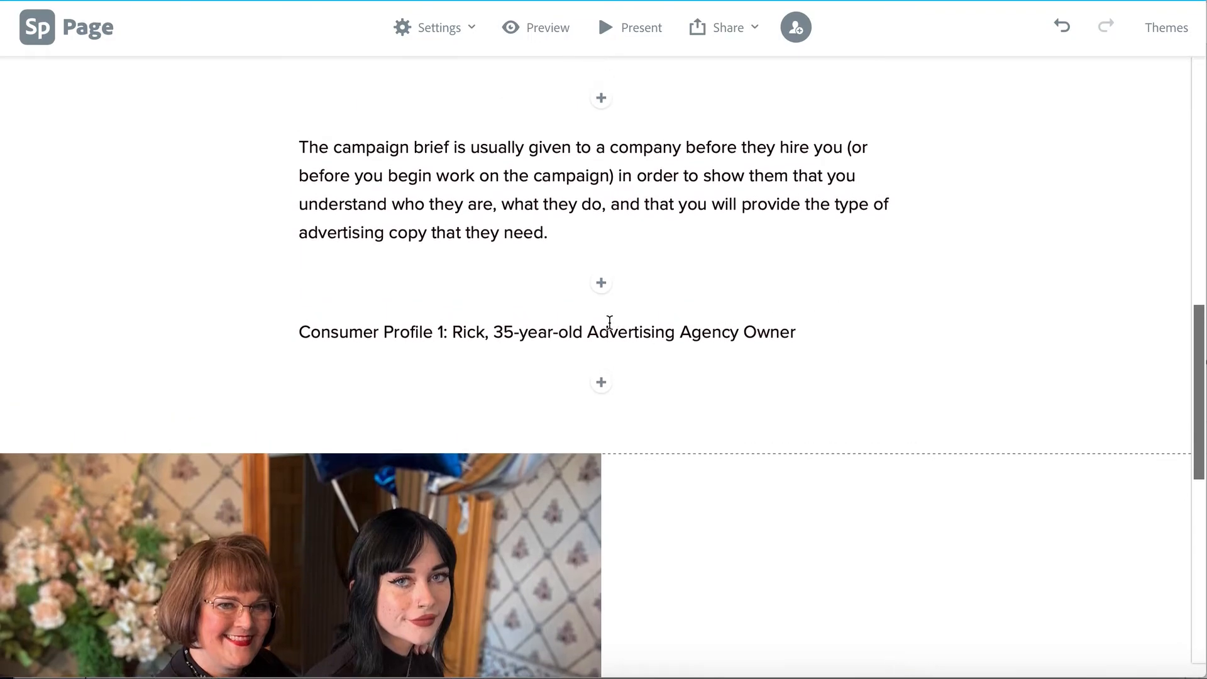
click(520, 328)
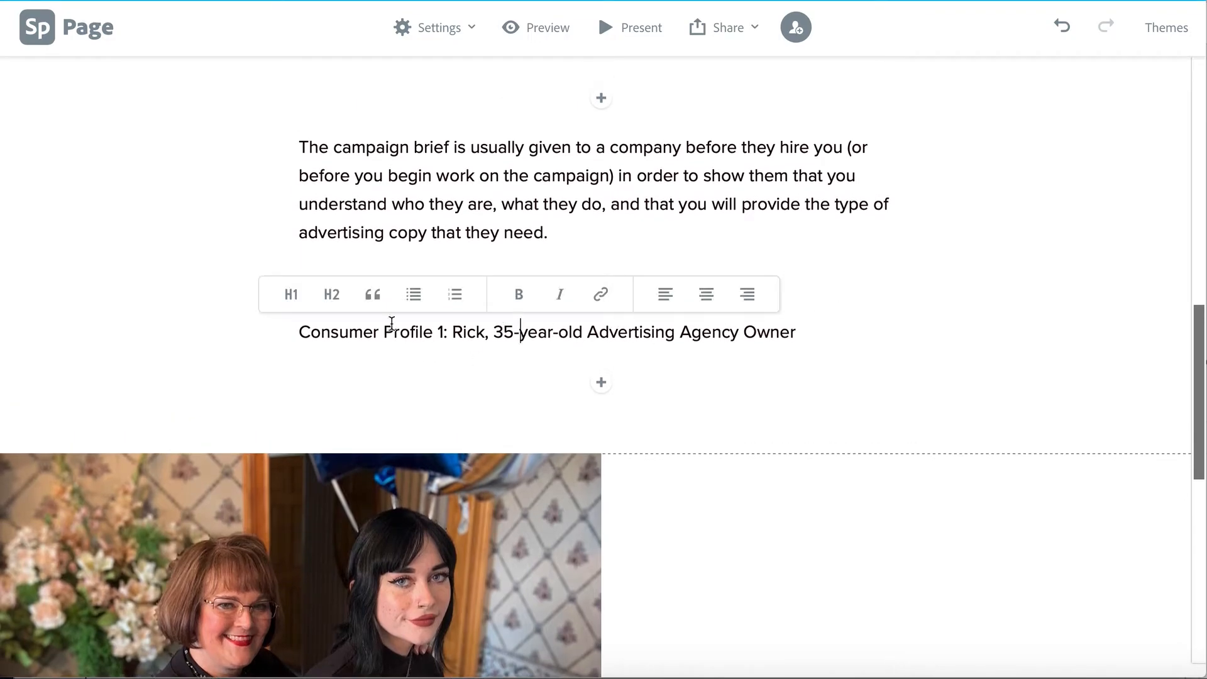
click(305, 325)
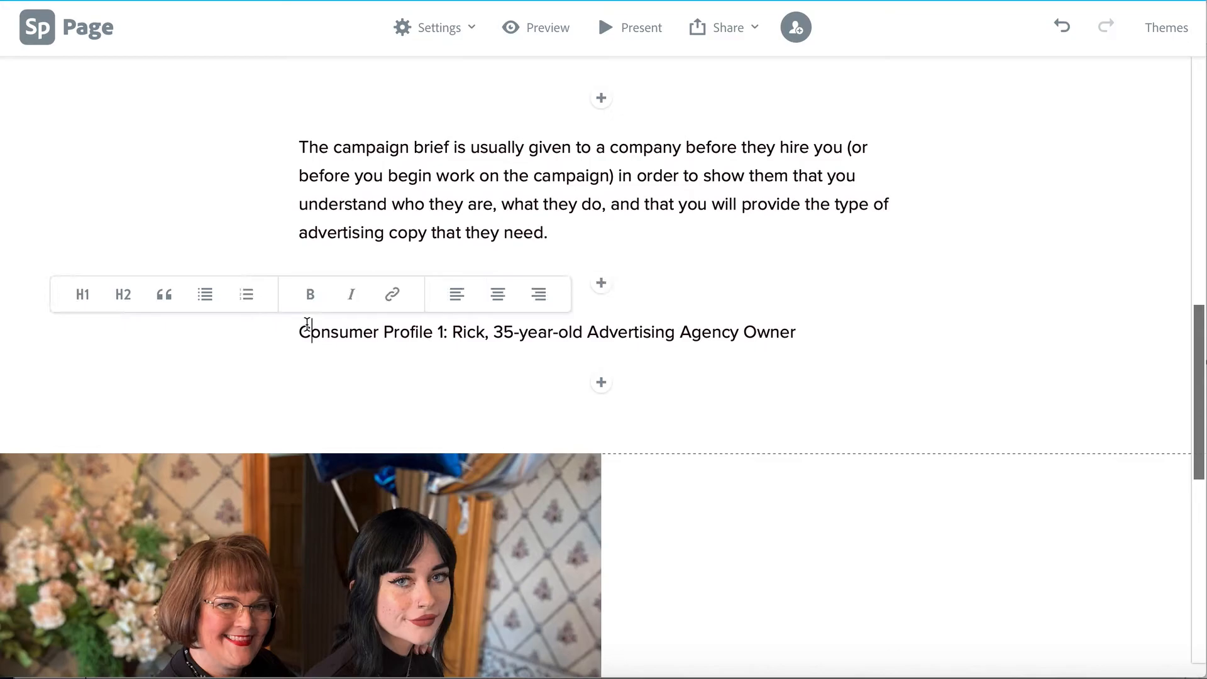
drag(301, 330, 855, 336)
key(BackSpace)
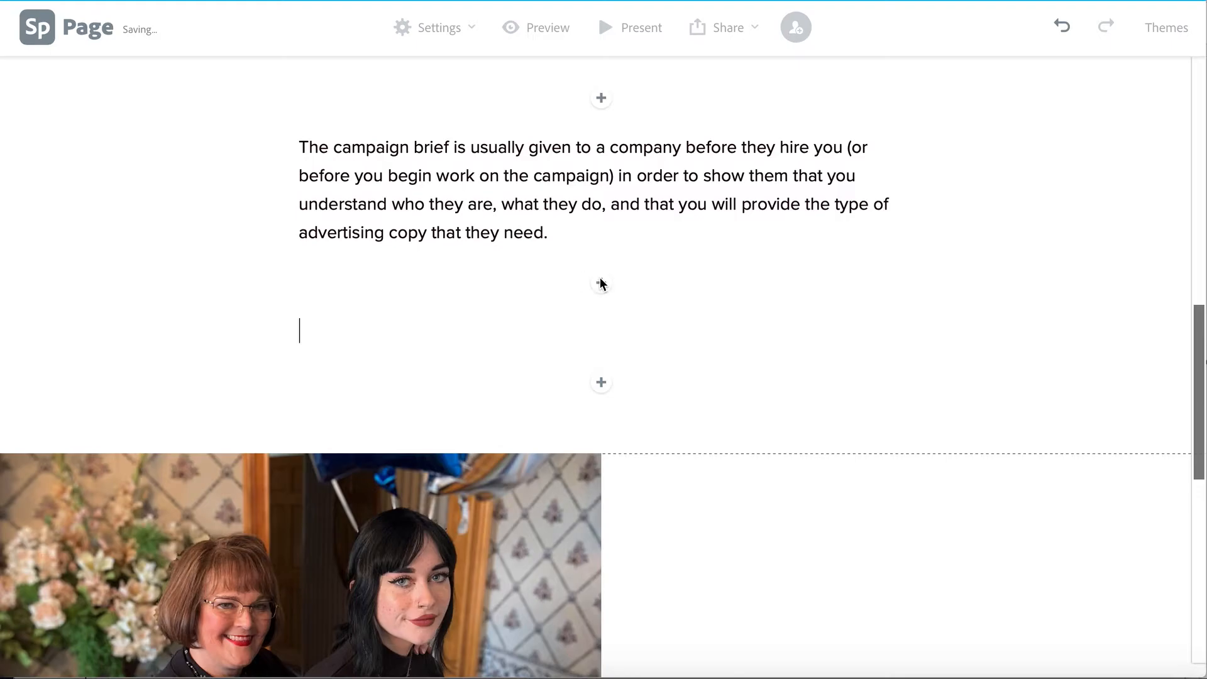
key(BackSpace)
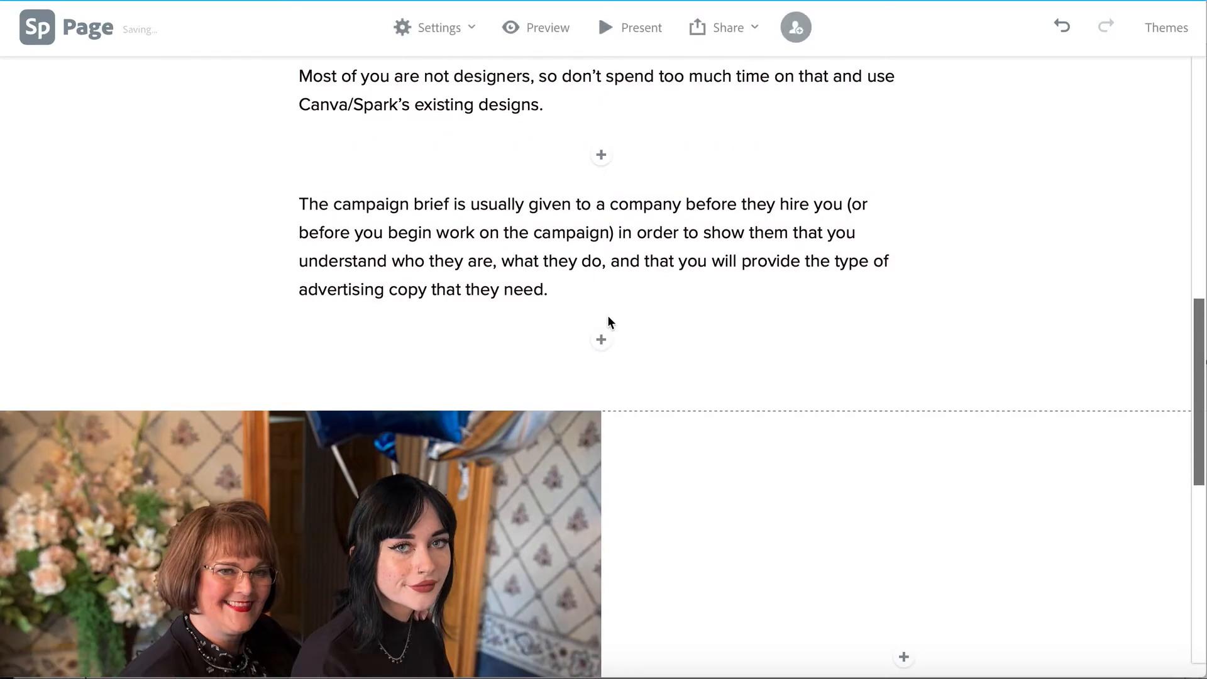
- Insert a photo grid below the campaign brief paragraph and upload Black/BlueSwoosh Logo.jpg from Downloads as its first photo
scroll(616, 358, down, 3)
scroll(617, 358, up, 5)
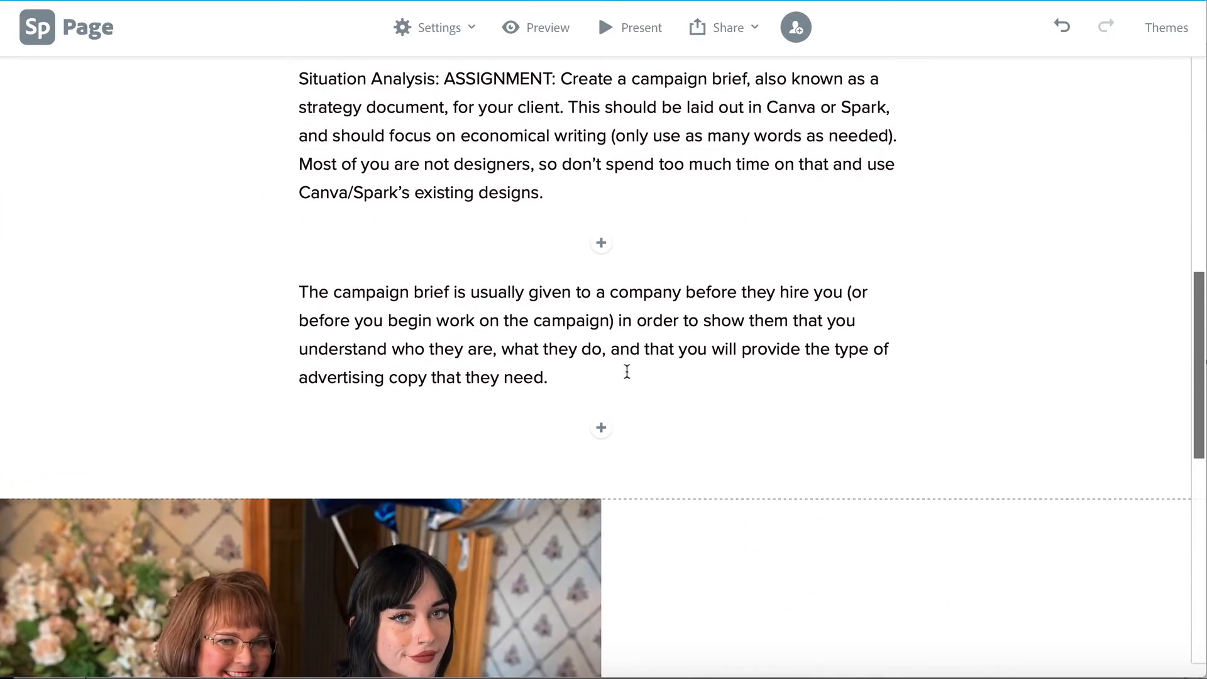
click(601, 430)
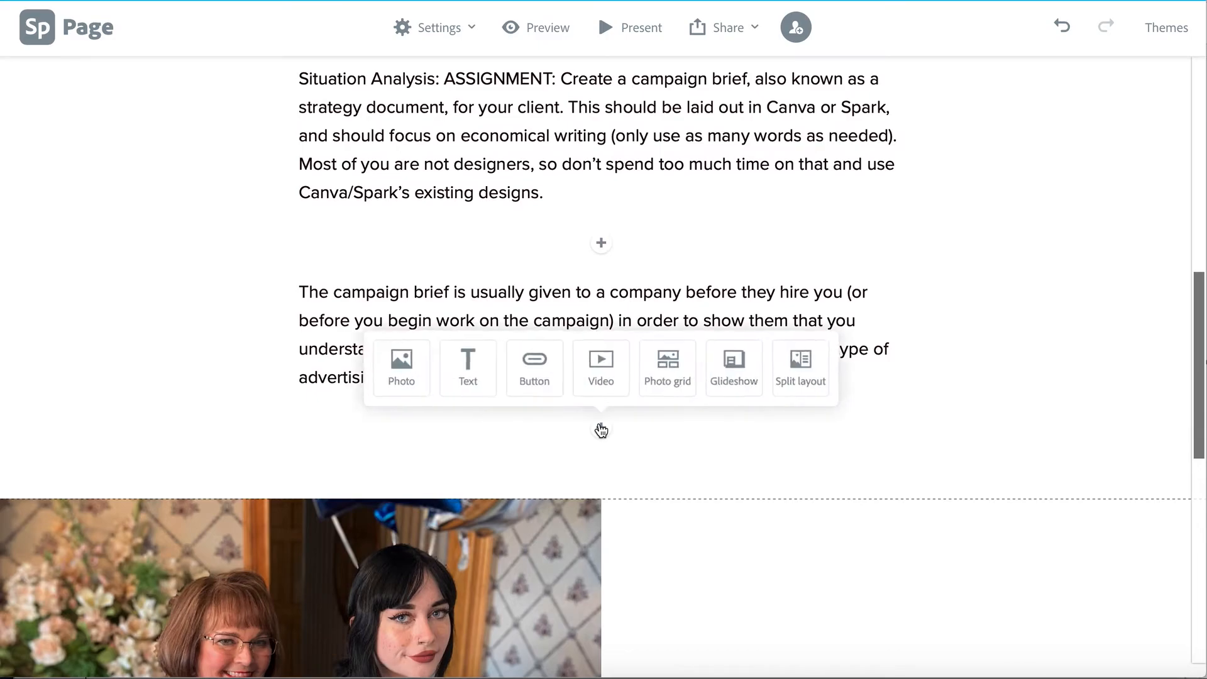
click(666, 365)
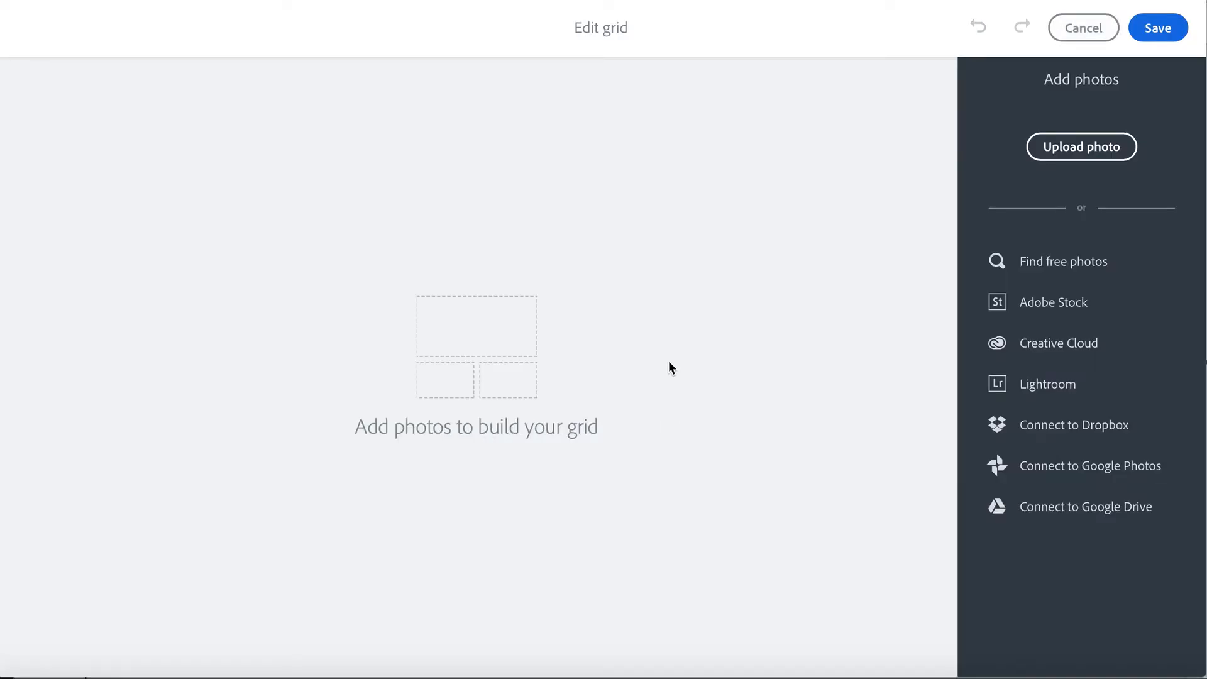
click(1085, 145)
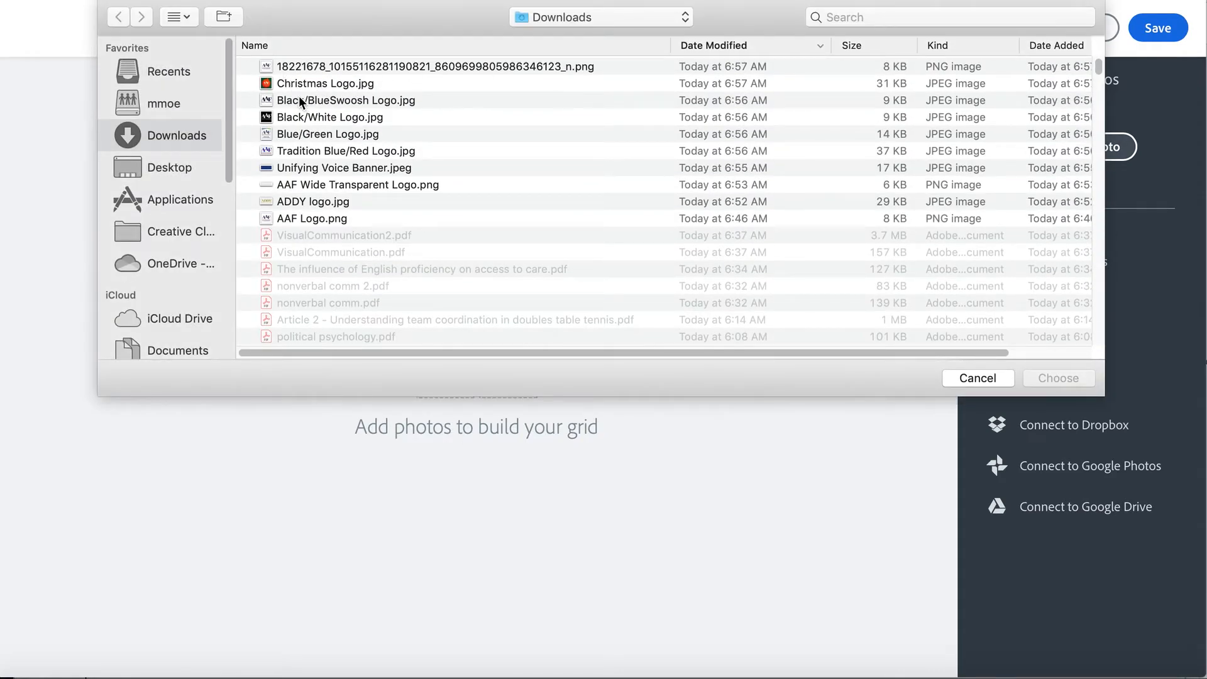
double_click(299, 101)
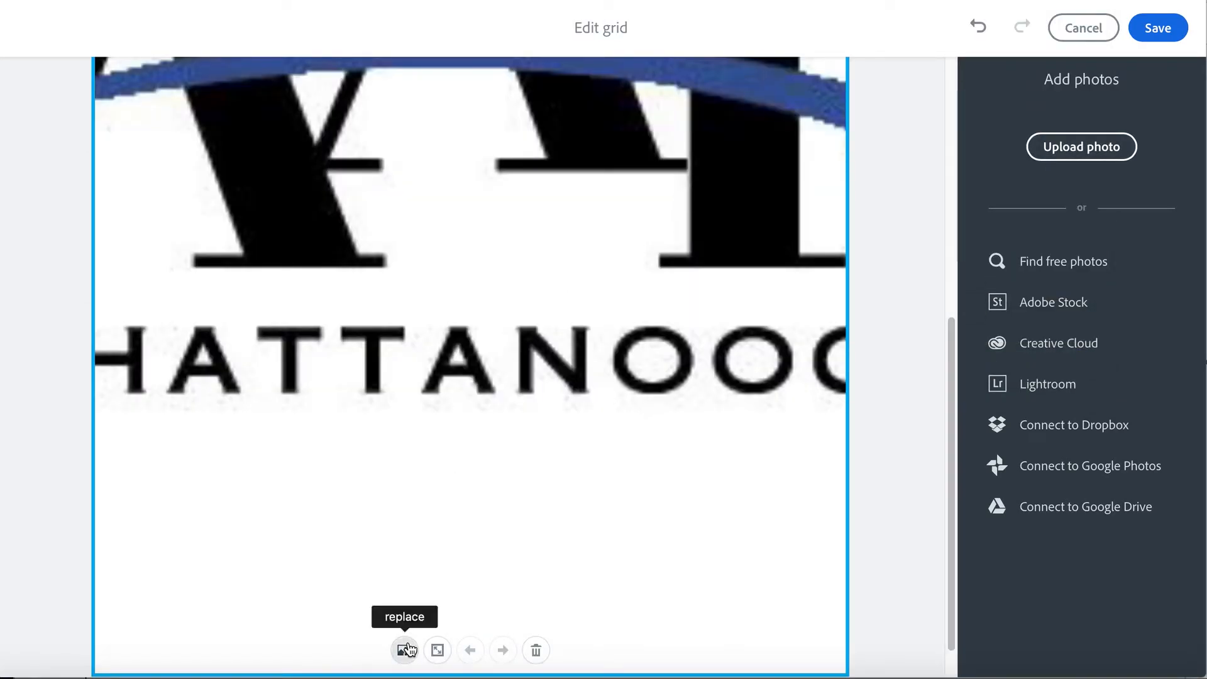
- Add Blue/Green Logo.jpg and Tradition Blue/Red Logo.jpg from Downloads to the photo grid and save the grid
scroll(752, 234, up, 10)
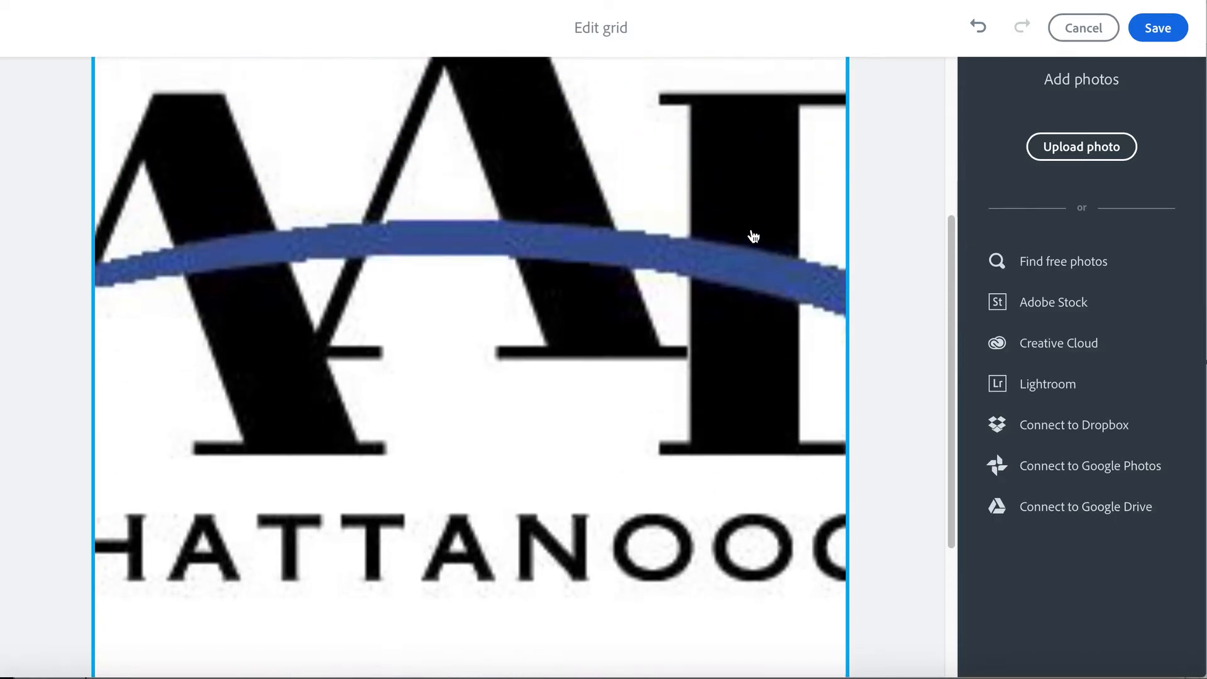
scroll(698, 312, down, 8)
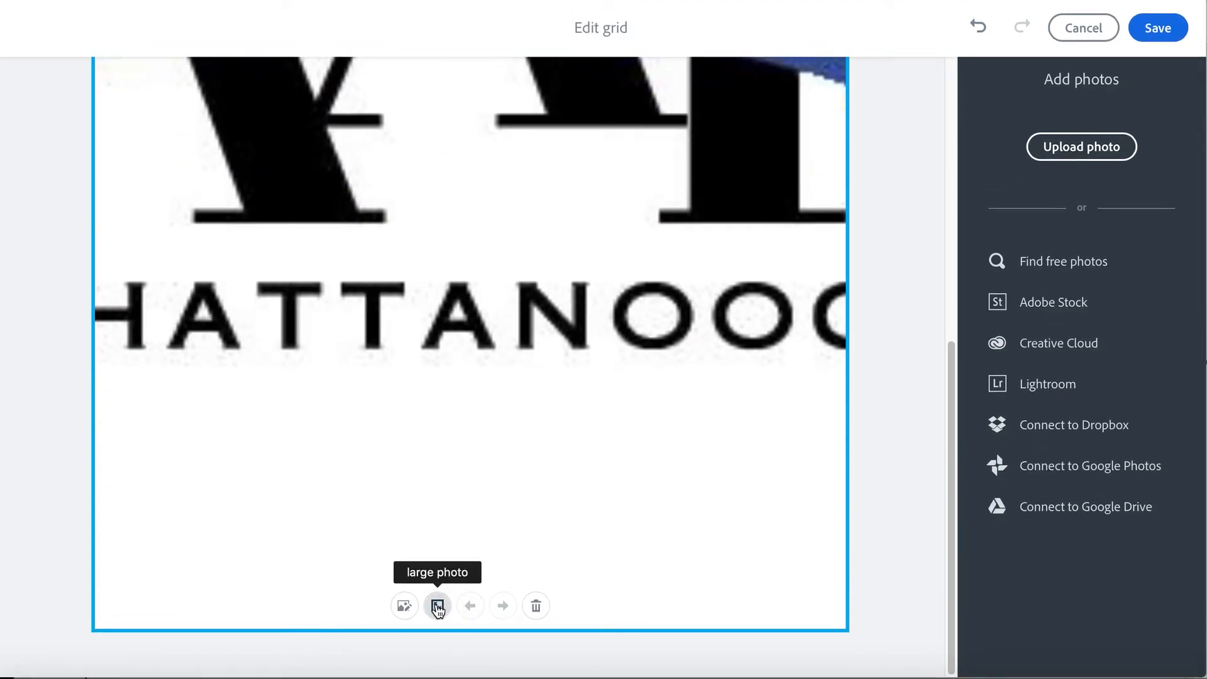
scroll(520, 485, up, 7)
scroll(520, 485, down, 7)
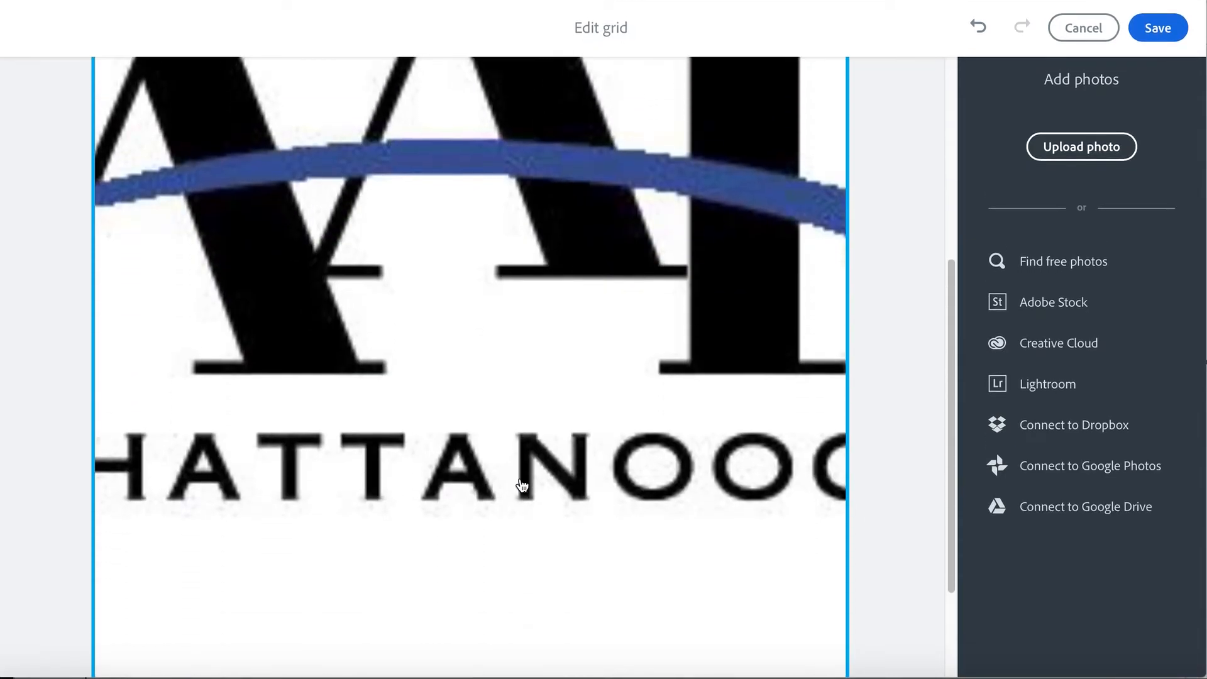
click(1081, 148)
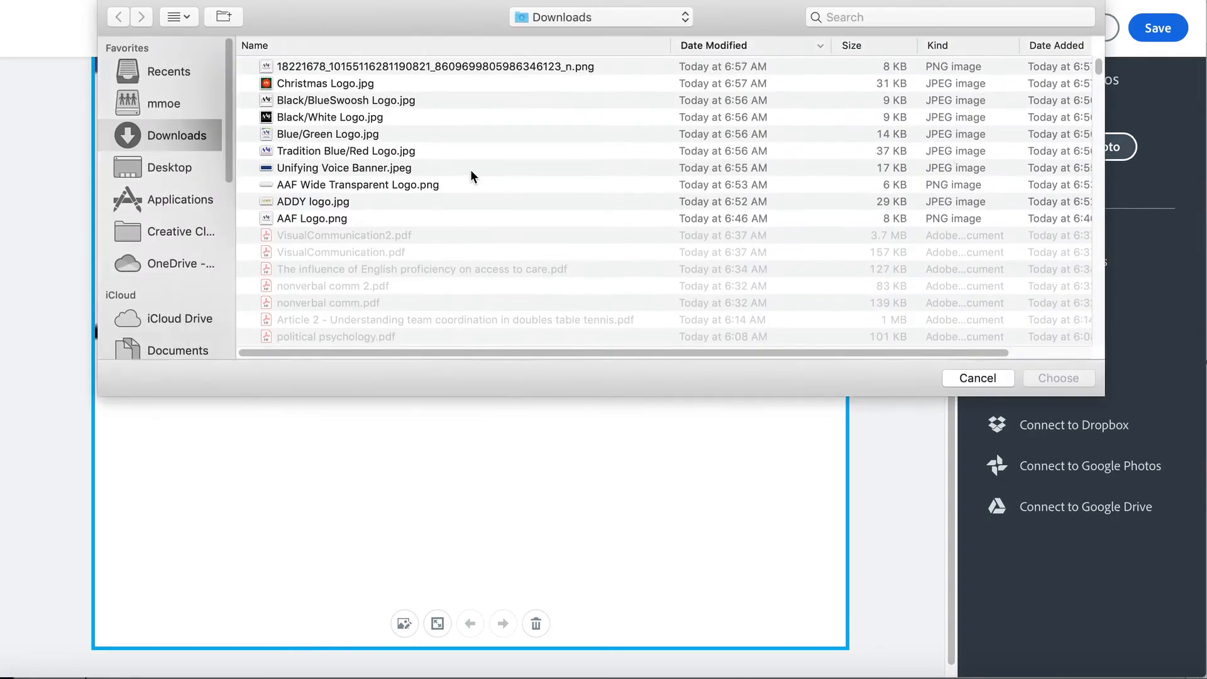
double_click(287, 137)
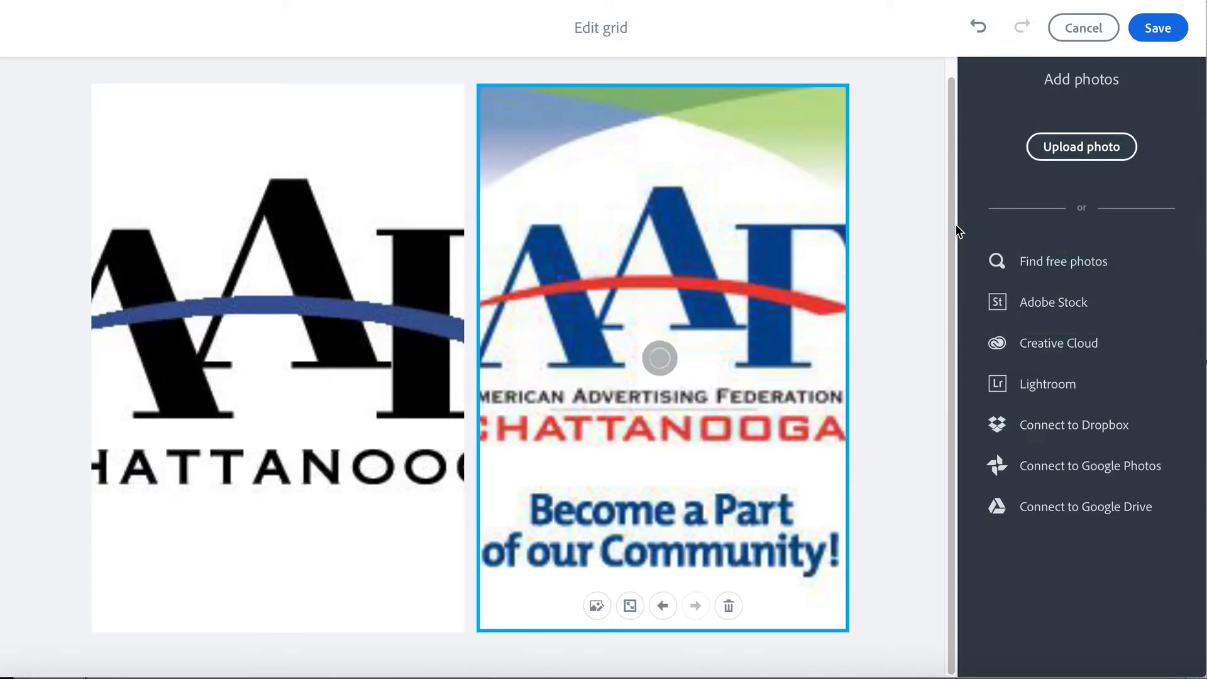
click(1081, 154)
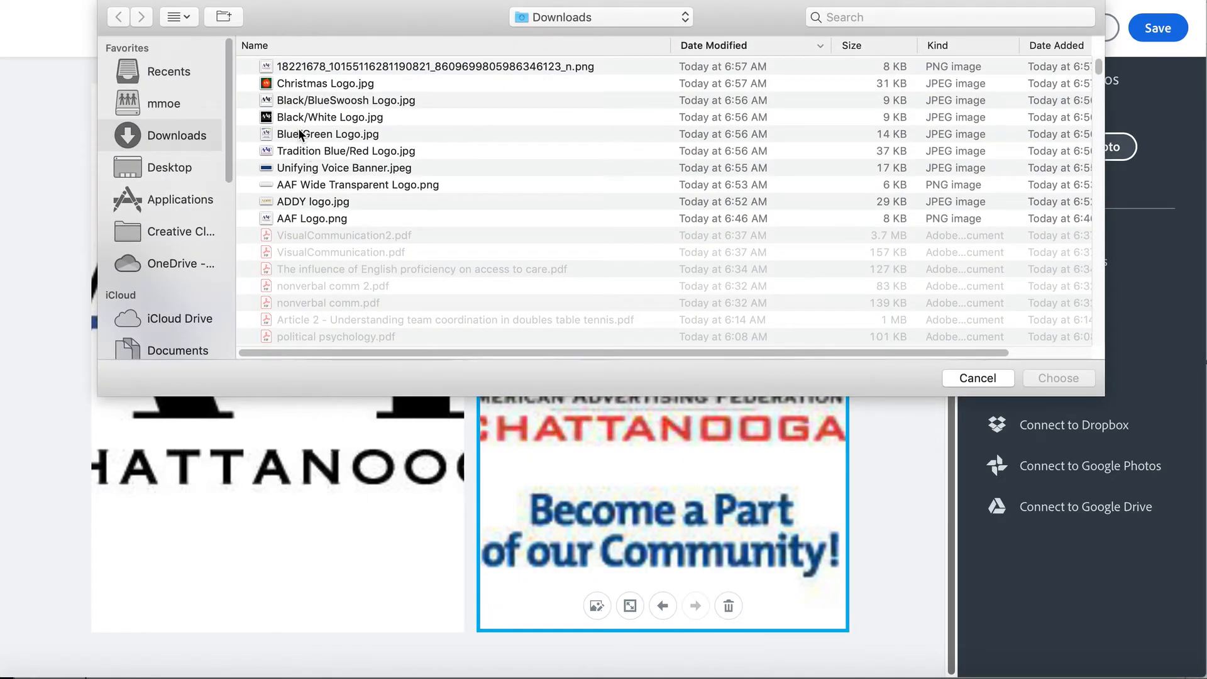
double_click(303, 151)
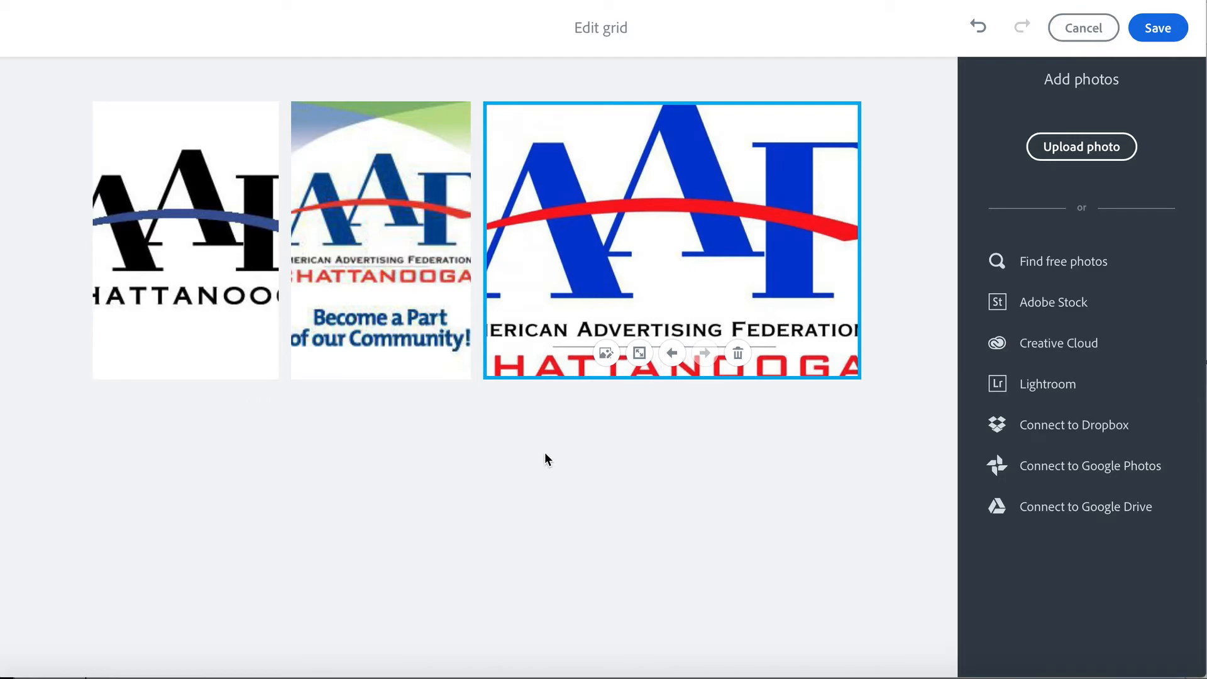
click(1160, 28)
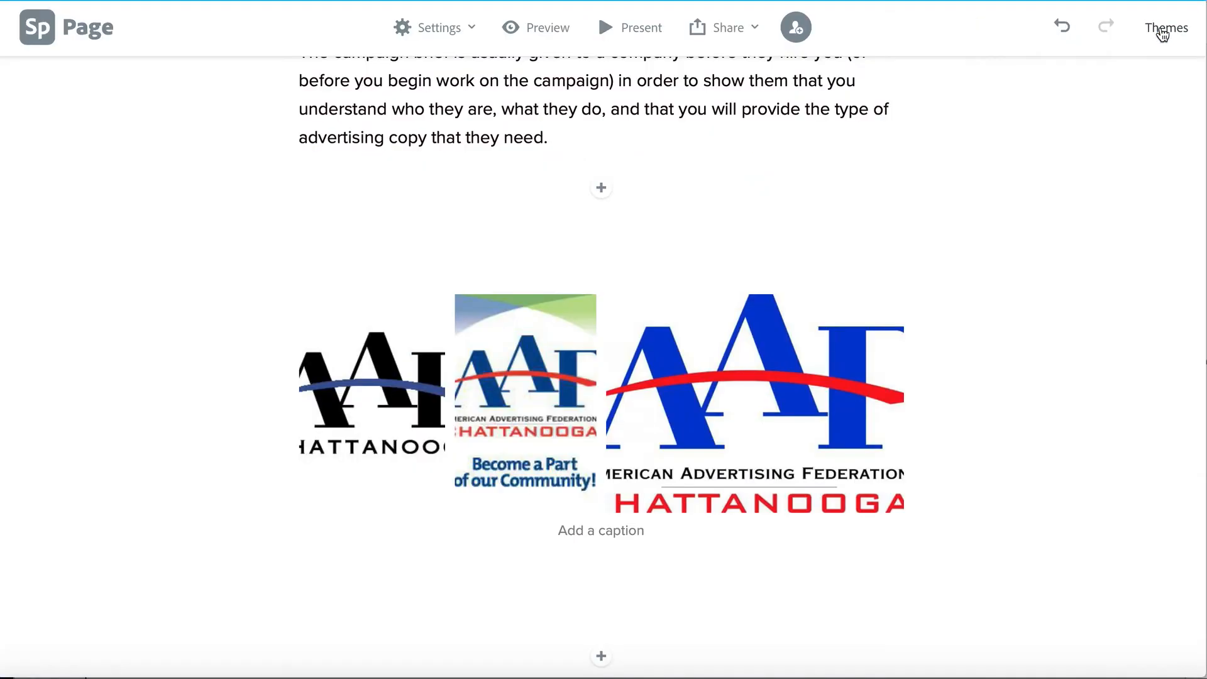
- Open the caption below the logo photo grid for editing and review the brief text above the grid
scroll(706, 420, down, 2)
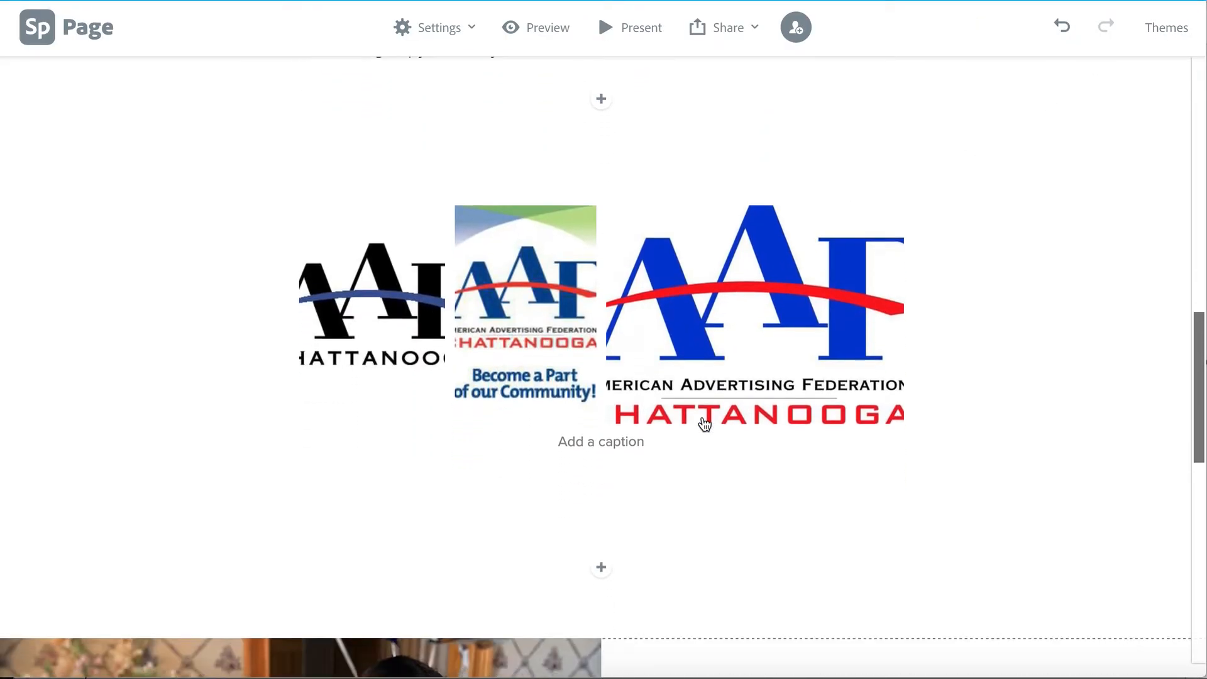
click(583, 436)
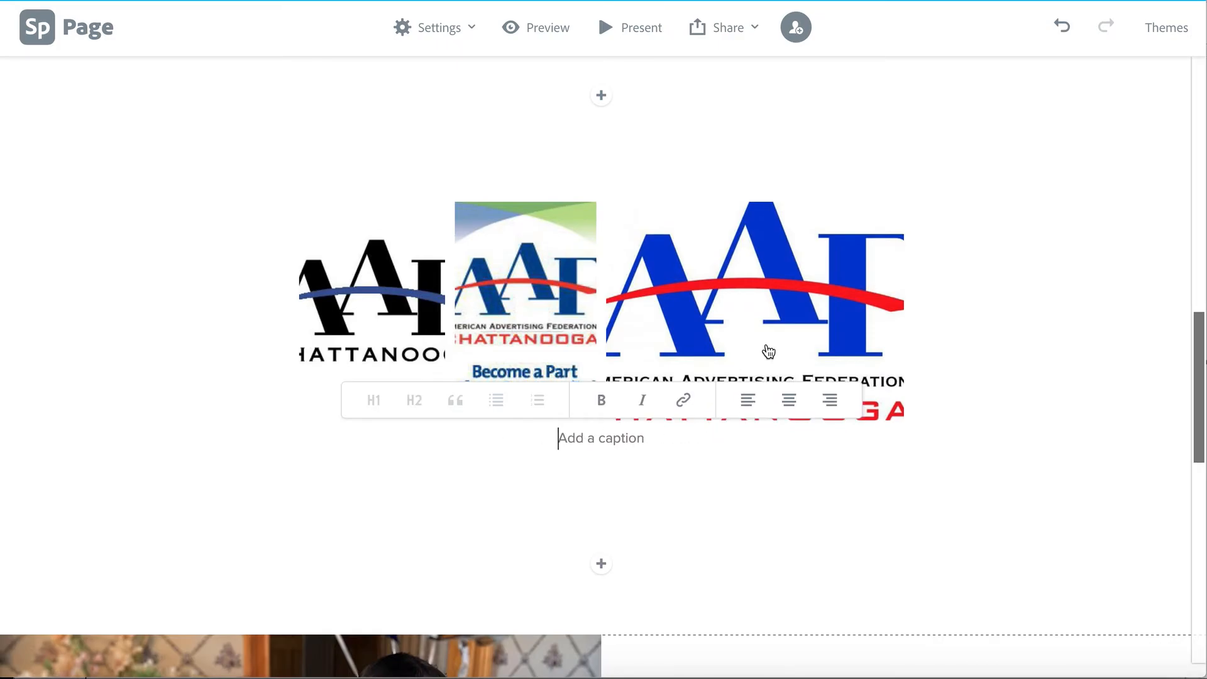
scroll(597, 267, up, 3)
scroll(591, 275, up, 5)
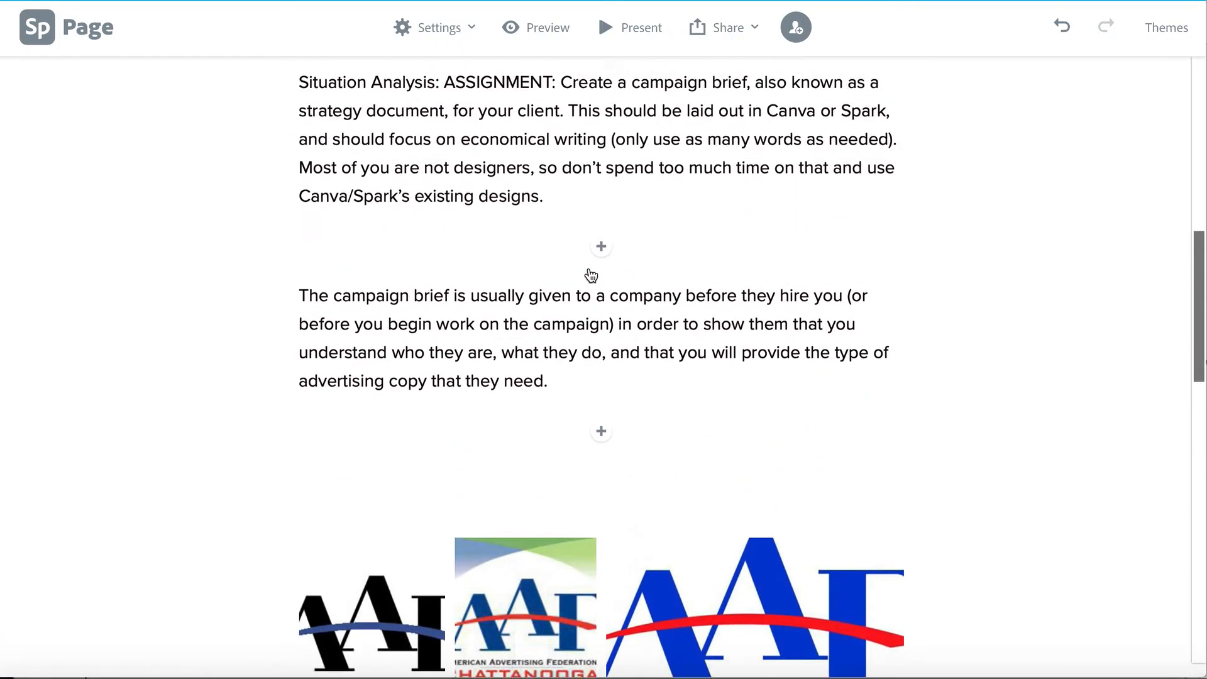